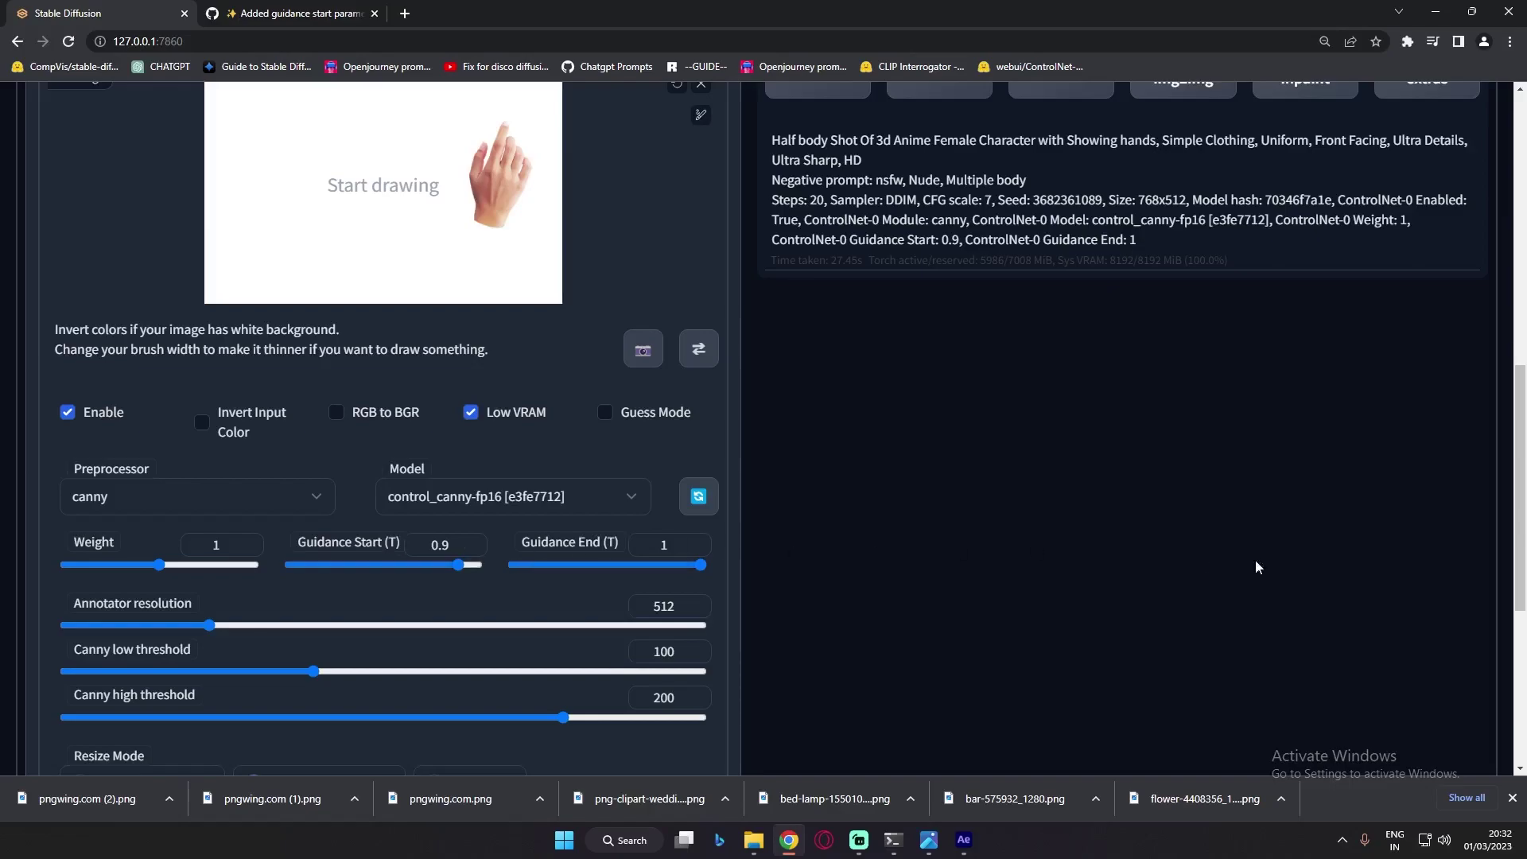
Open the img2img workspace and compare its source character image with the generated result.
{"action": "left_click_drag", "start_coordinate": [1523, 564], "coordinate": [1523, 288]}
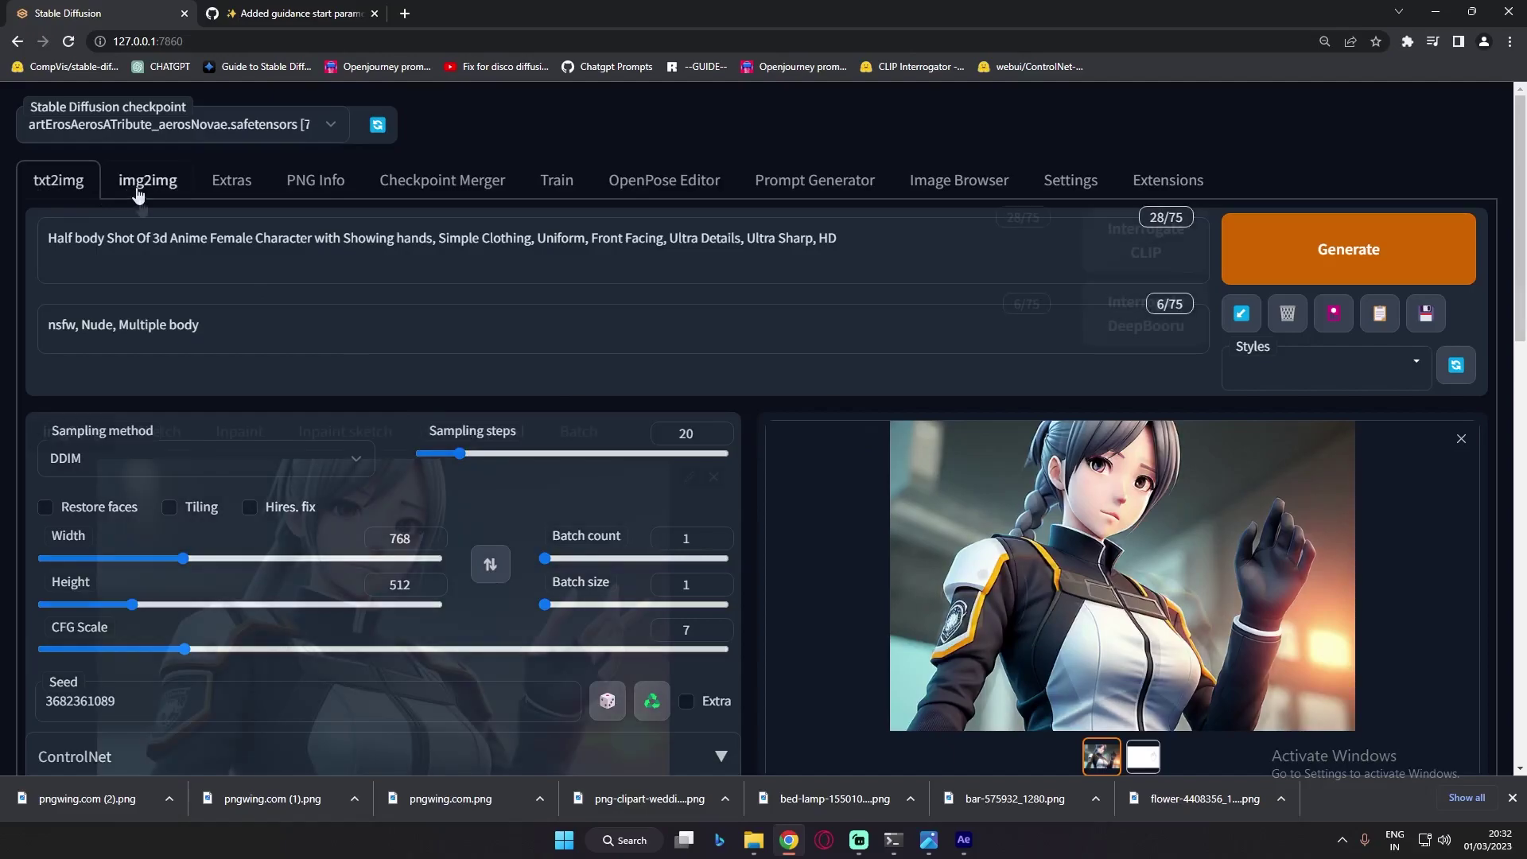
{"action": "left_click", "coordinate": [148, 179]}
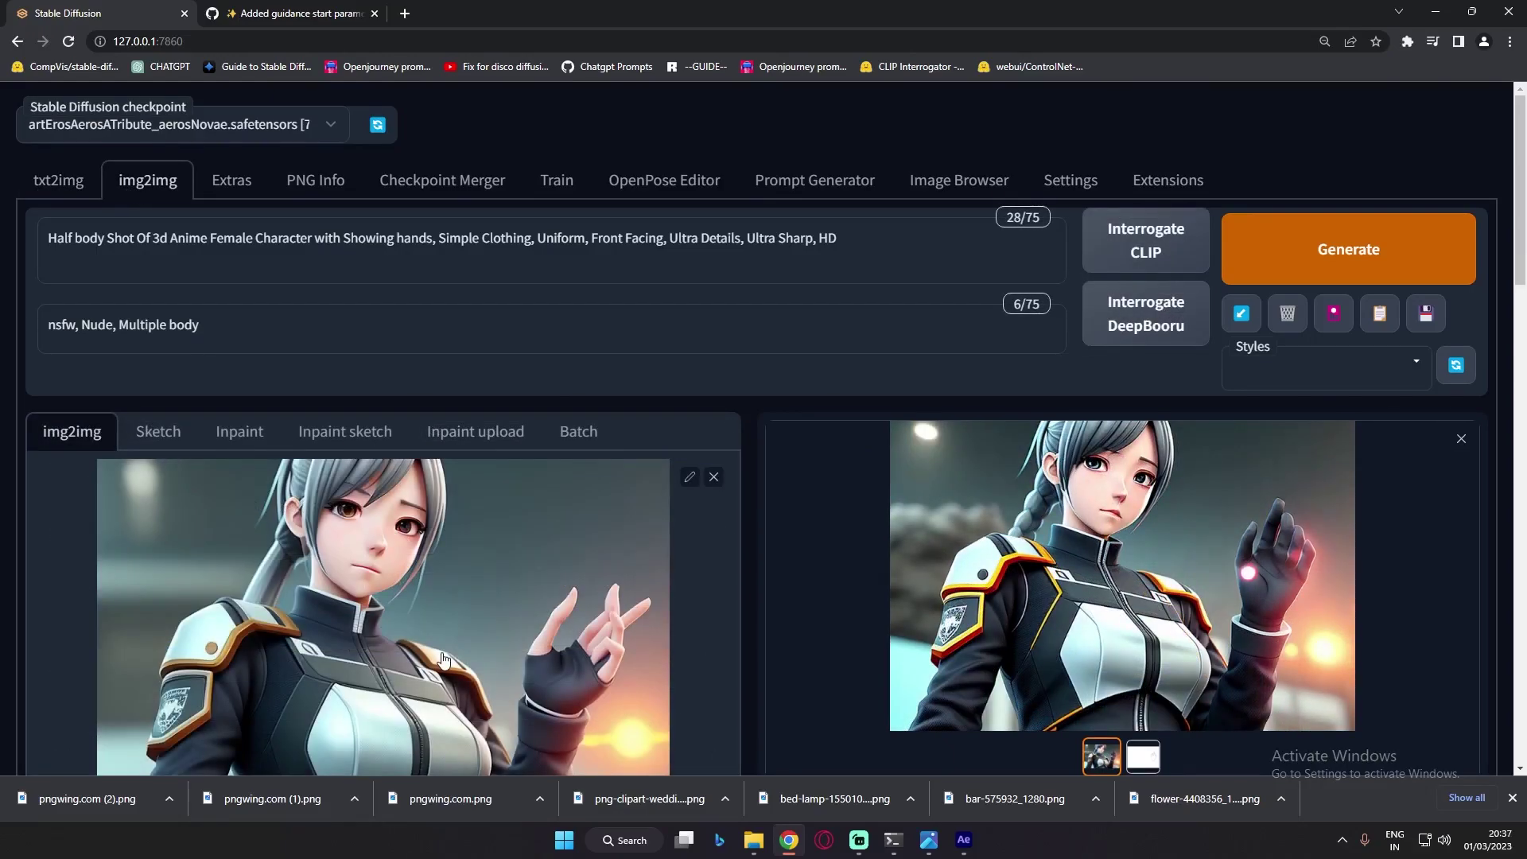
{"action": "scroll", "coordinate": [469, 596], "scroll_direction": "down", "scroll_amount": 1}
{"action": "scroll", "coordinate": [467, 593], "scroll_direction": "down", "scroll_amount": 1}
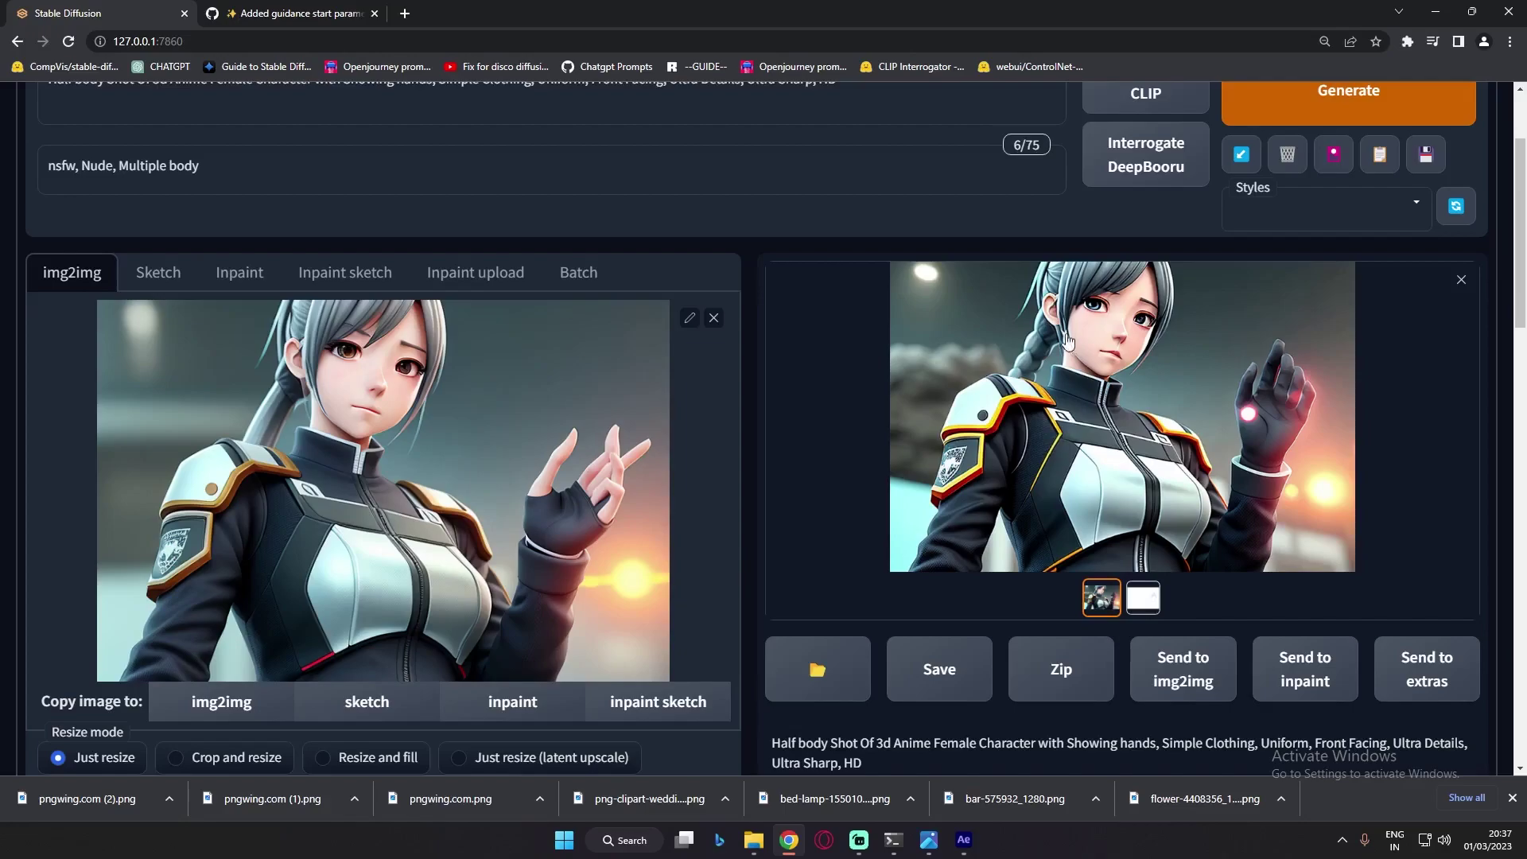
Examine the img2img ControlNet settings, the canny hand map and the generated image.
{"action": "left_click_drag", "start_coordinate": [1523, 254], "coordinate": [1523, 477]}
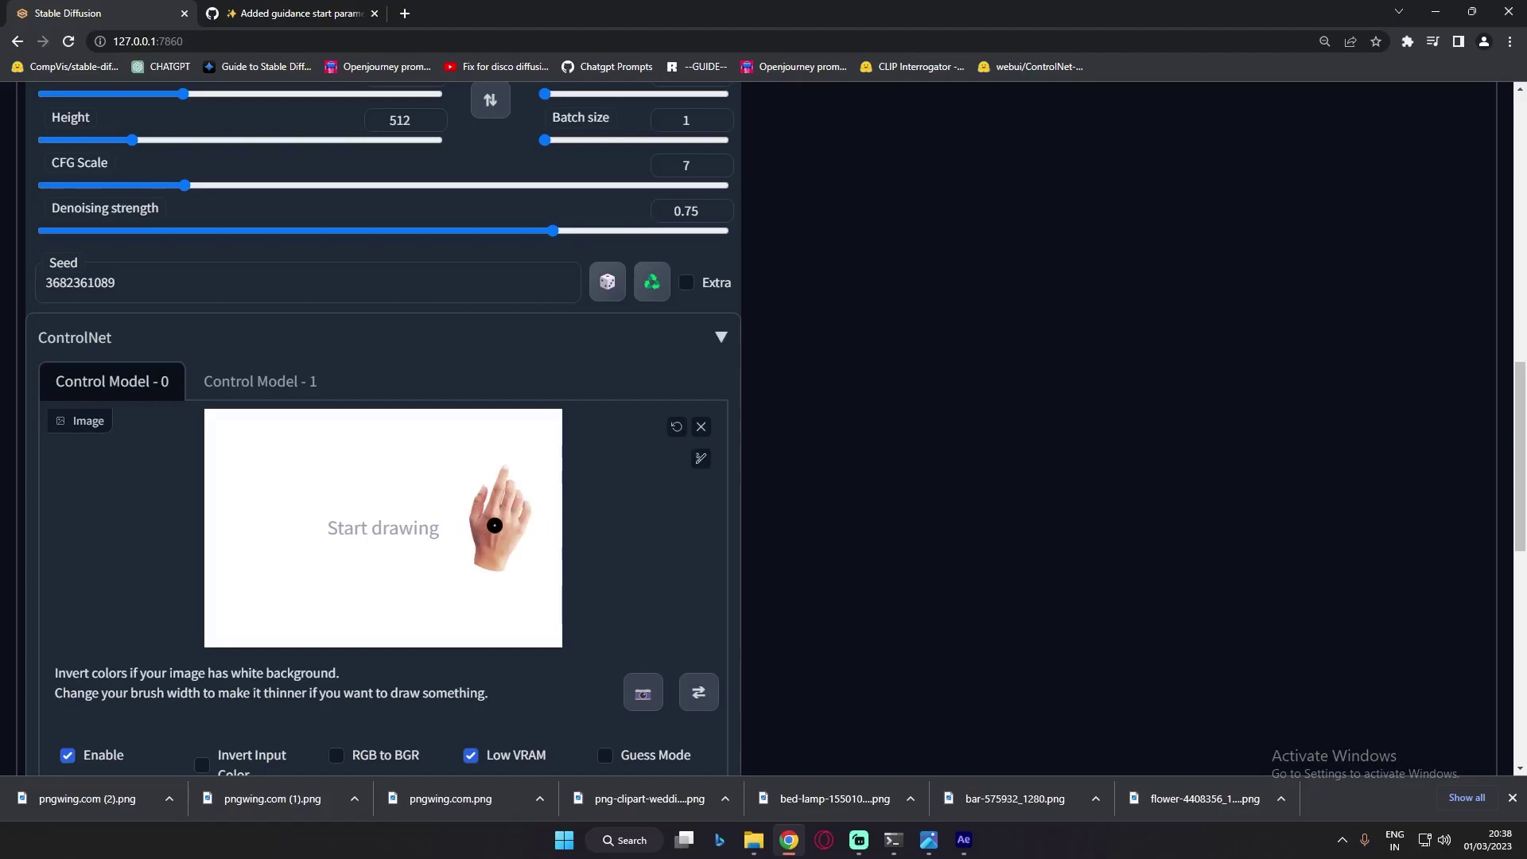
{"action": "left_click_drag", "start_coordinate": [1521, 431], "coordinate": [1521, 511]}
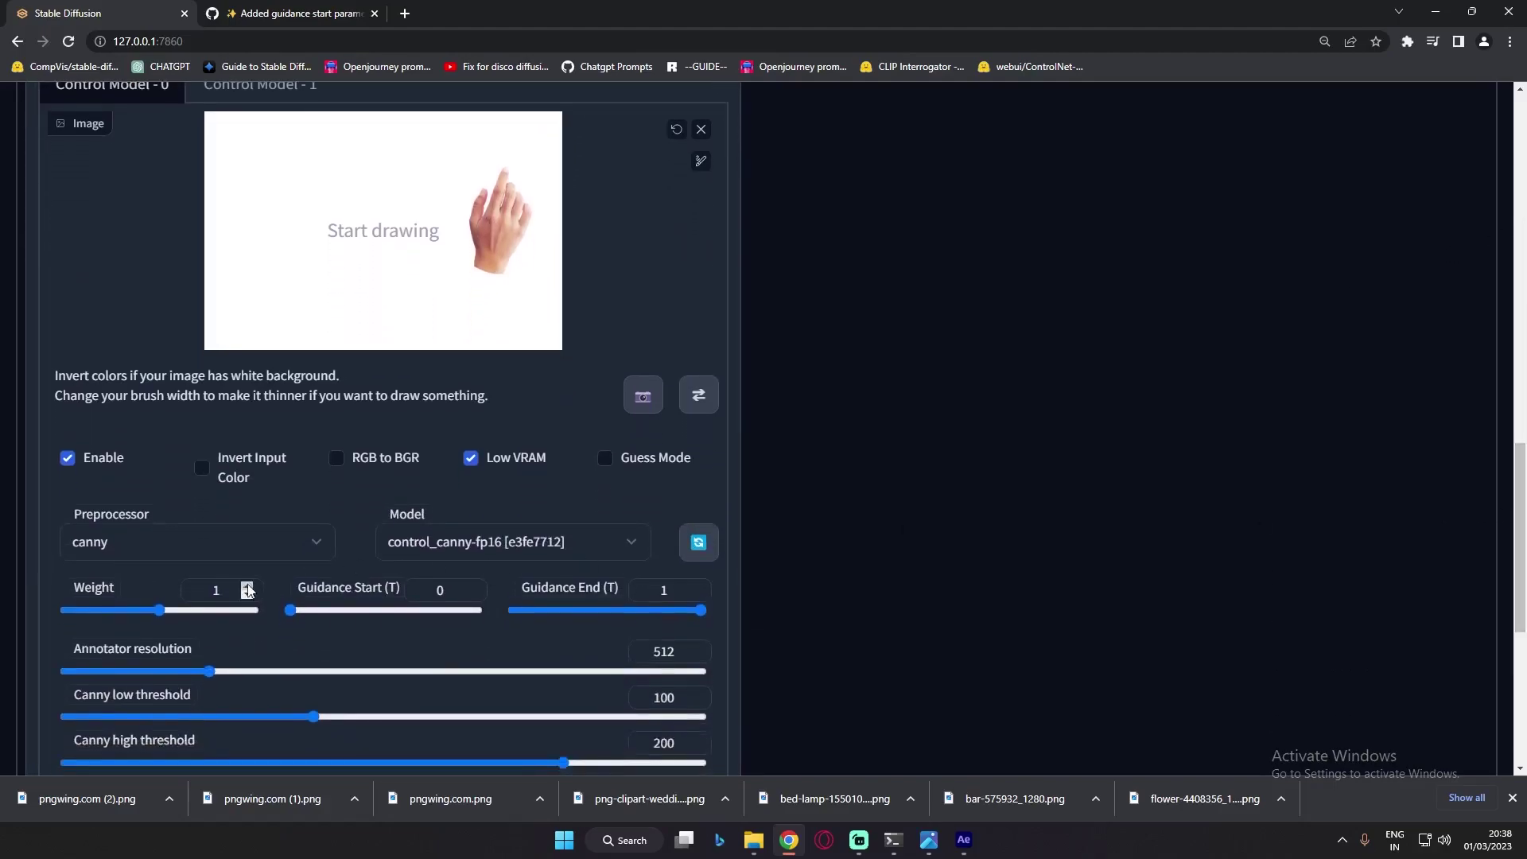
{"action": "left_click_drag", "start_coordinate": [1522, 565], "coordinate": [1523, 270]}
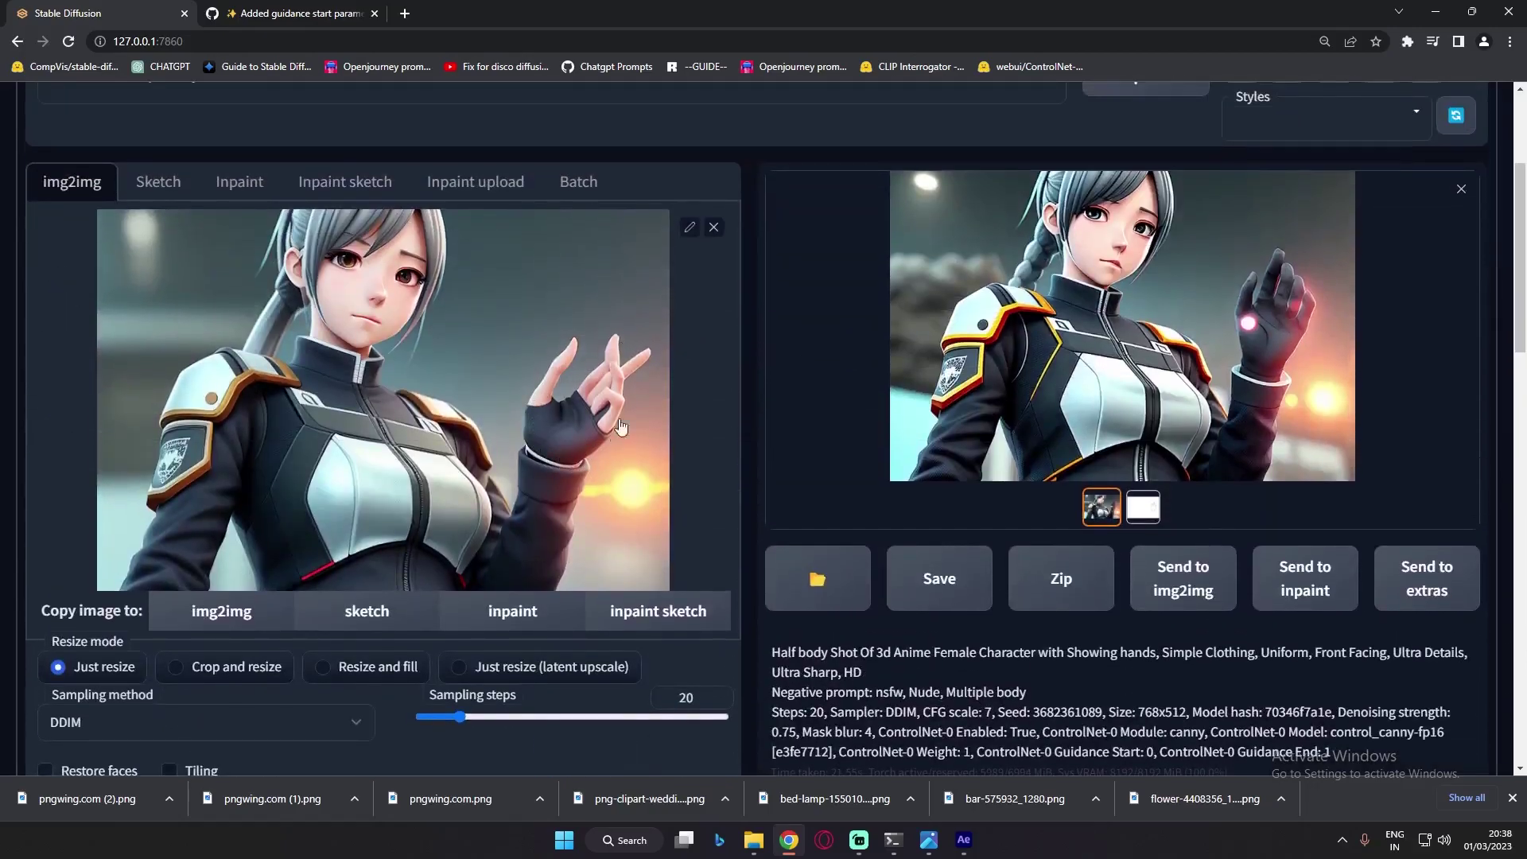
{"action": "left_click", "coordinate": [1175, 475]}
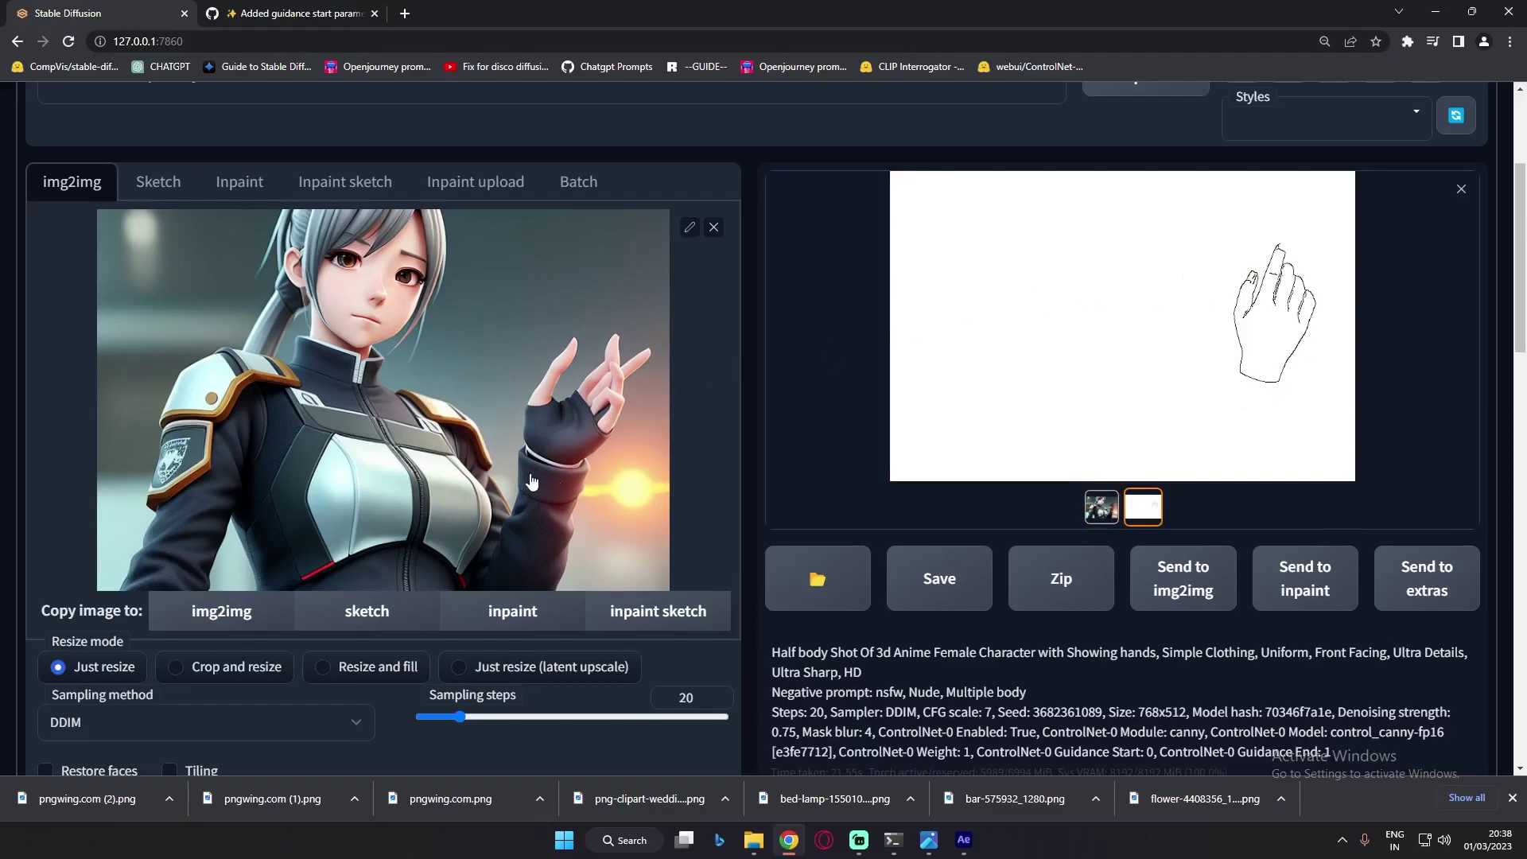
{"action": "left_click", "coordinate": [1102, 508]}
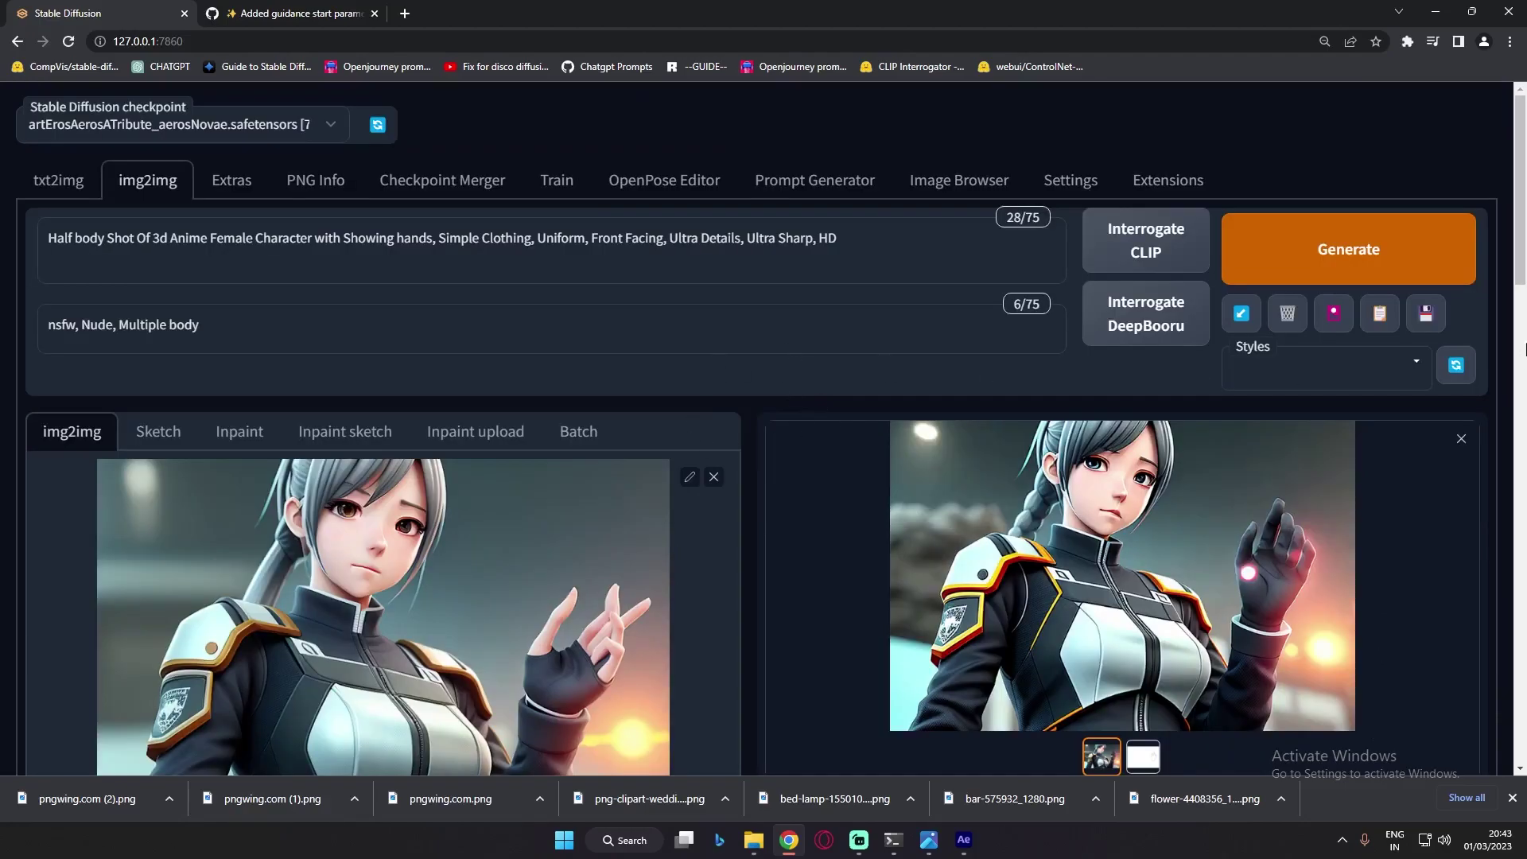
Return to txt2img and review the generated character together with its ControlNet preprocessor, model and guidance settings.
{"action": "scroll", "coordinate": [1523, 348], "scroll_direction": "down", "scroll_amount": 2}
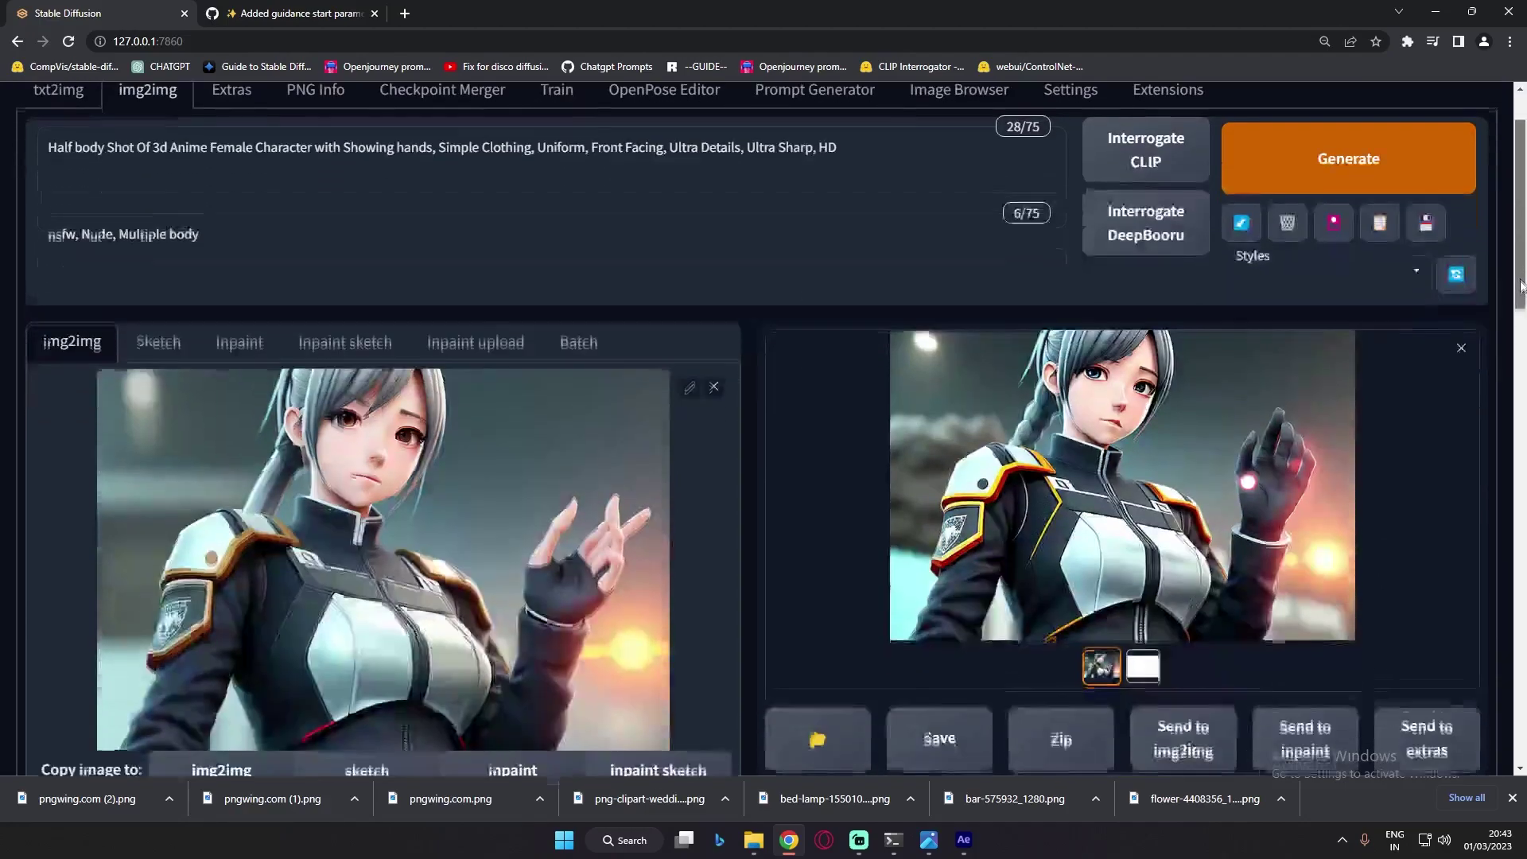
{"action": "scroll", "coordinate": [1519, 225], "scroll_direction": "up", "scroll_amount": 2}
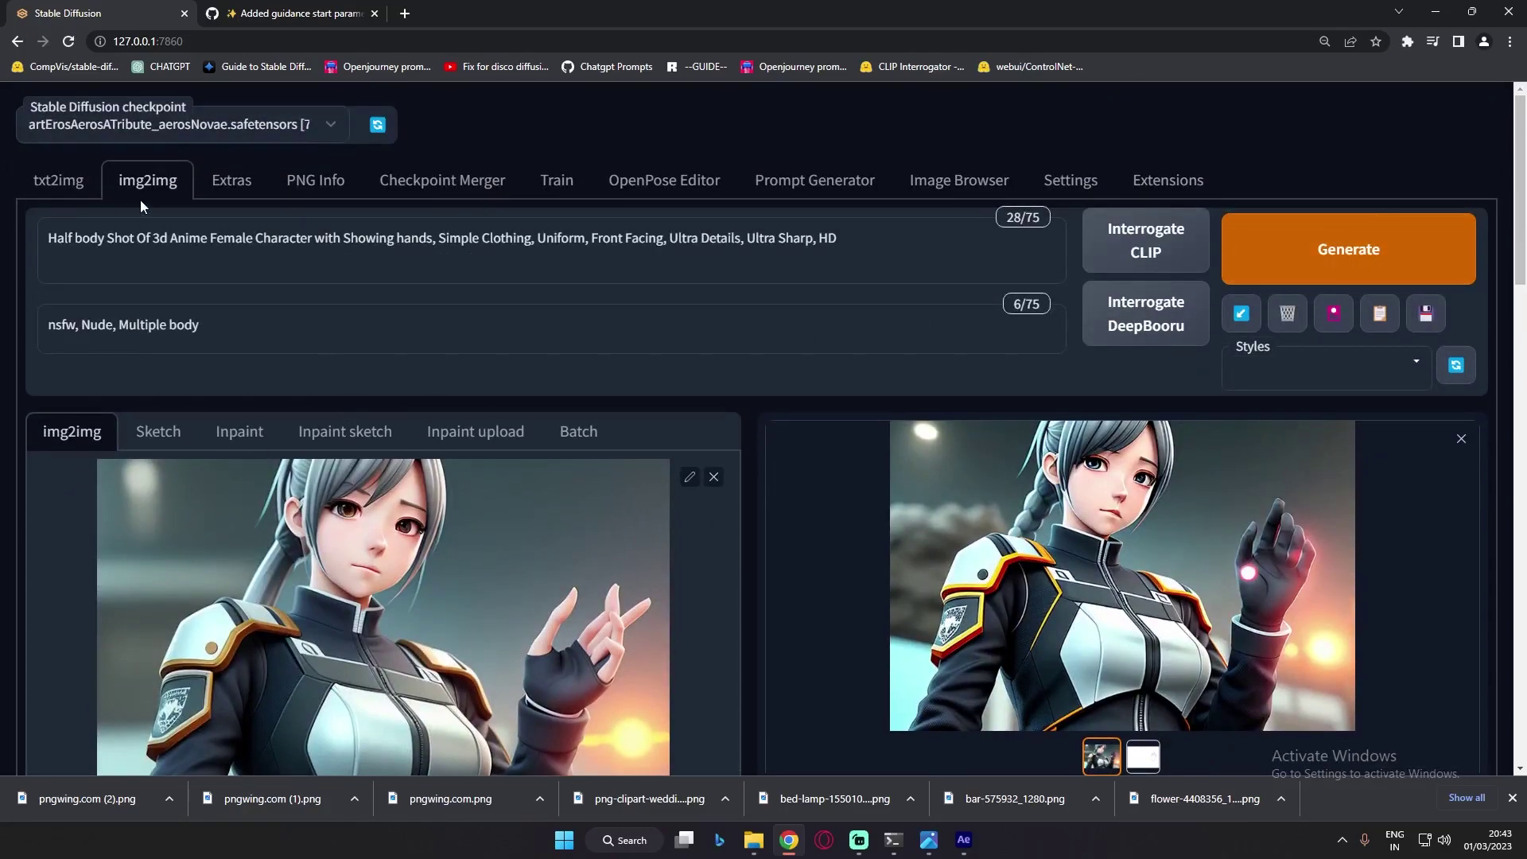
{"action": "left_click", "coordinate": [63, 184]}
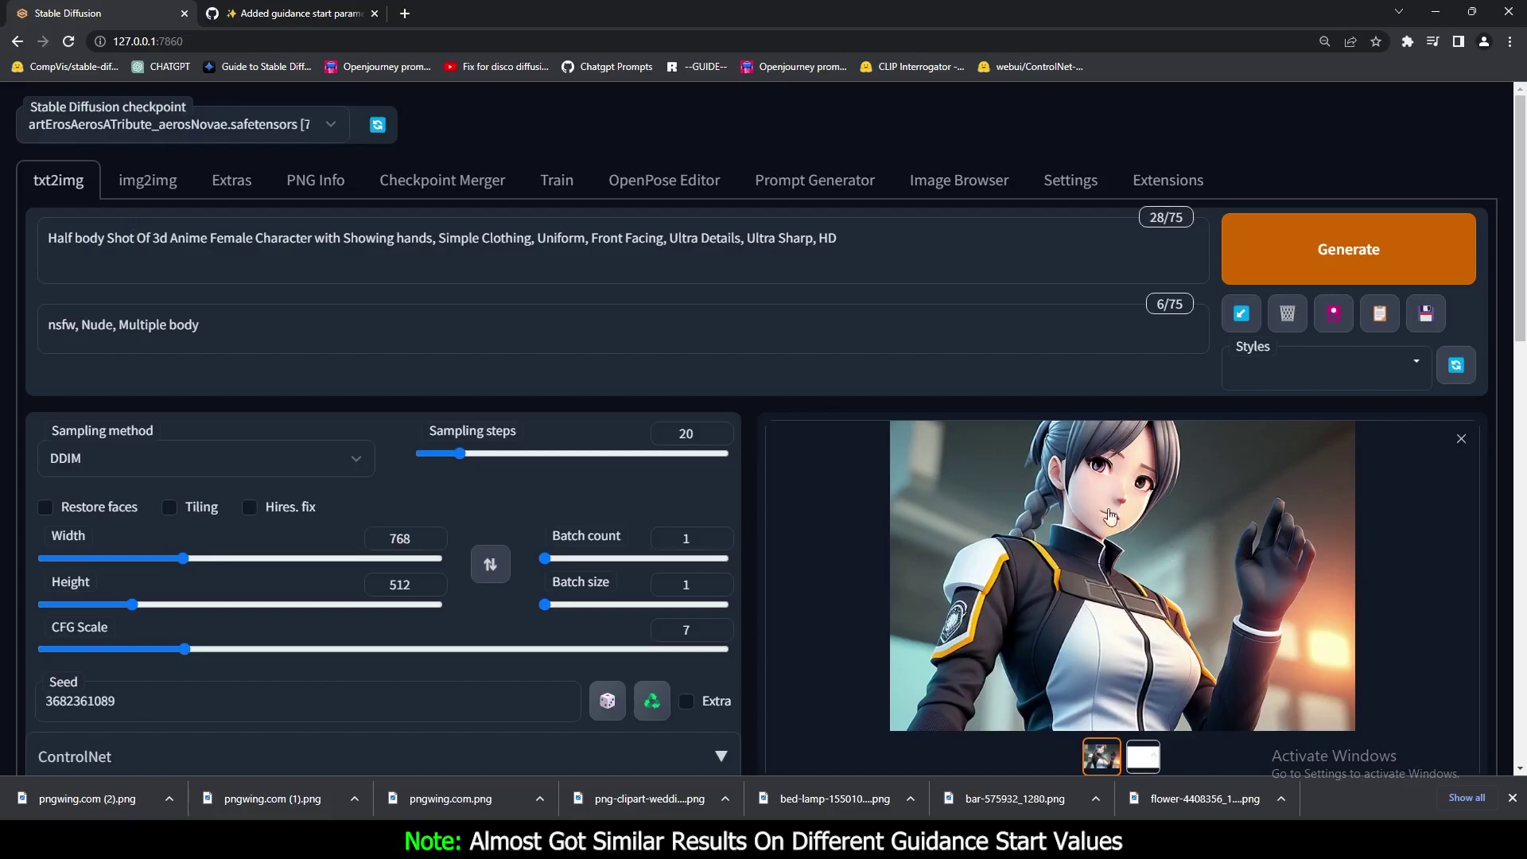
{"action": "scroll", "coordinate": [1521, 417], "scroll_direction": "down", "scroll_amount": 2}
{"action": "scroll", "coordinate": [1521, 417], "scroll_direction": "down", "scroll_amount": 7}
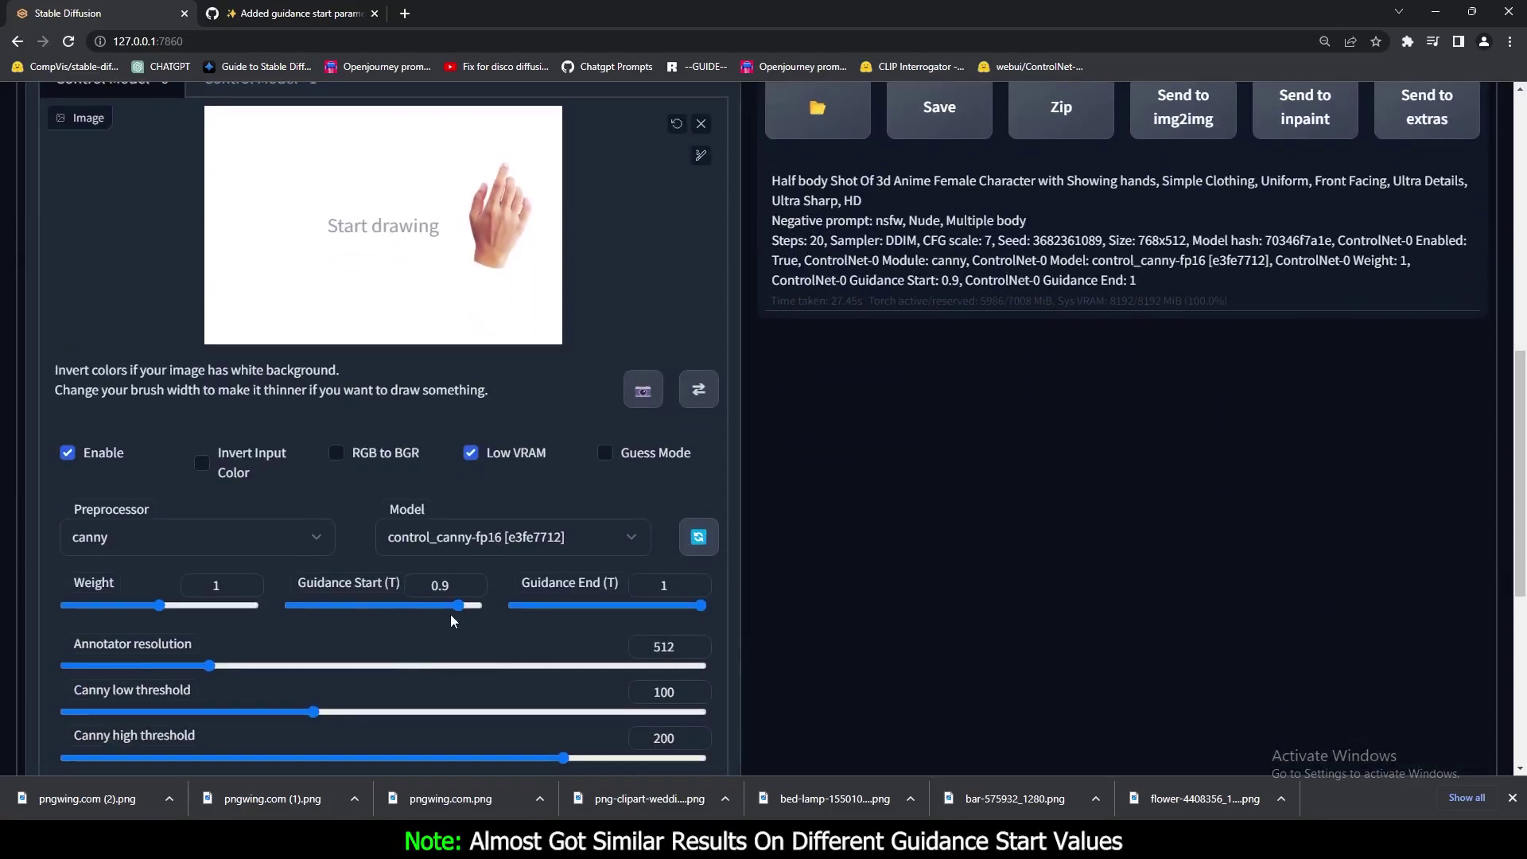
{"action": "left_click_drag", "start_coordinate": [1521, 521], "coordinate": [1521, 260]}
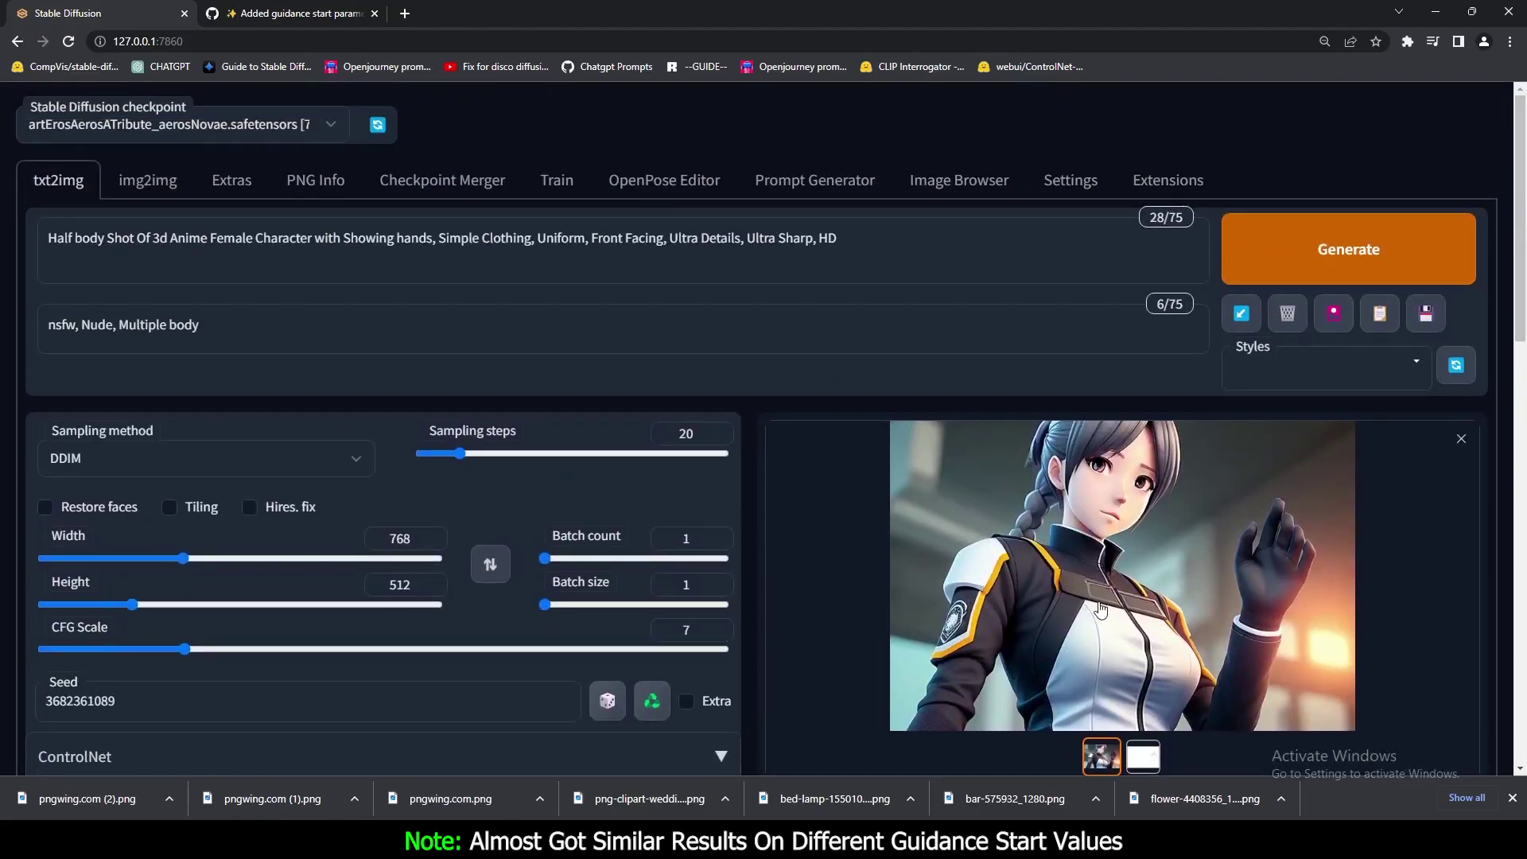
Bring up the original character image in the photo viewer beside the txt2img result for comparison, and close it.
{"action": "left_click", "coordinate": [874, 840]}
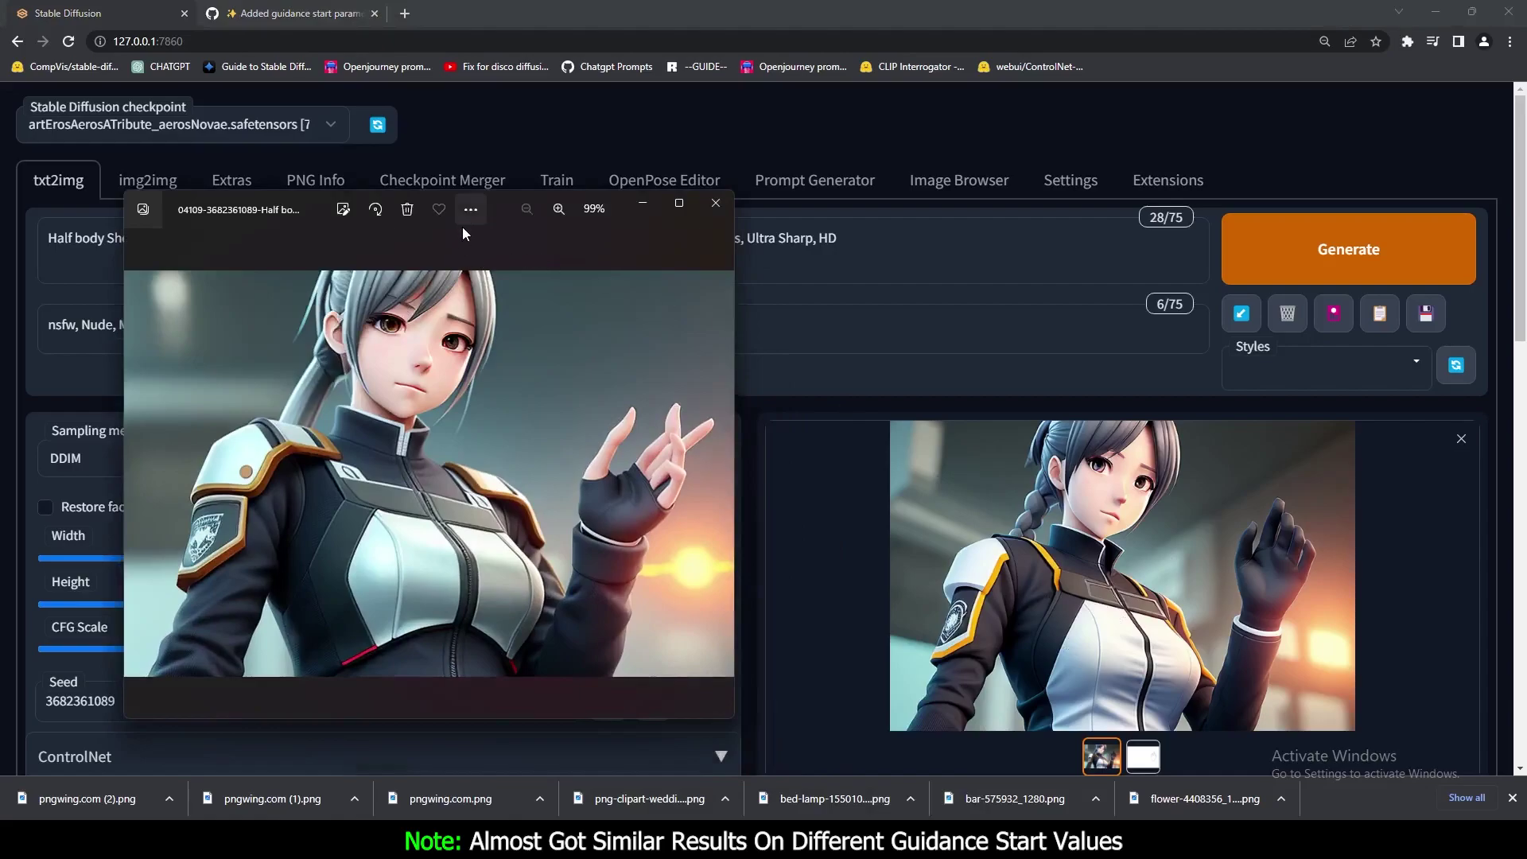
{"action": "left_click_drag", "start_coordinate": [503, 199], "coordinate": [508, 240]}
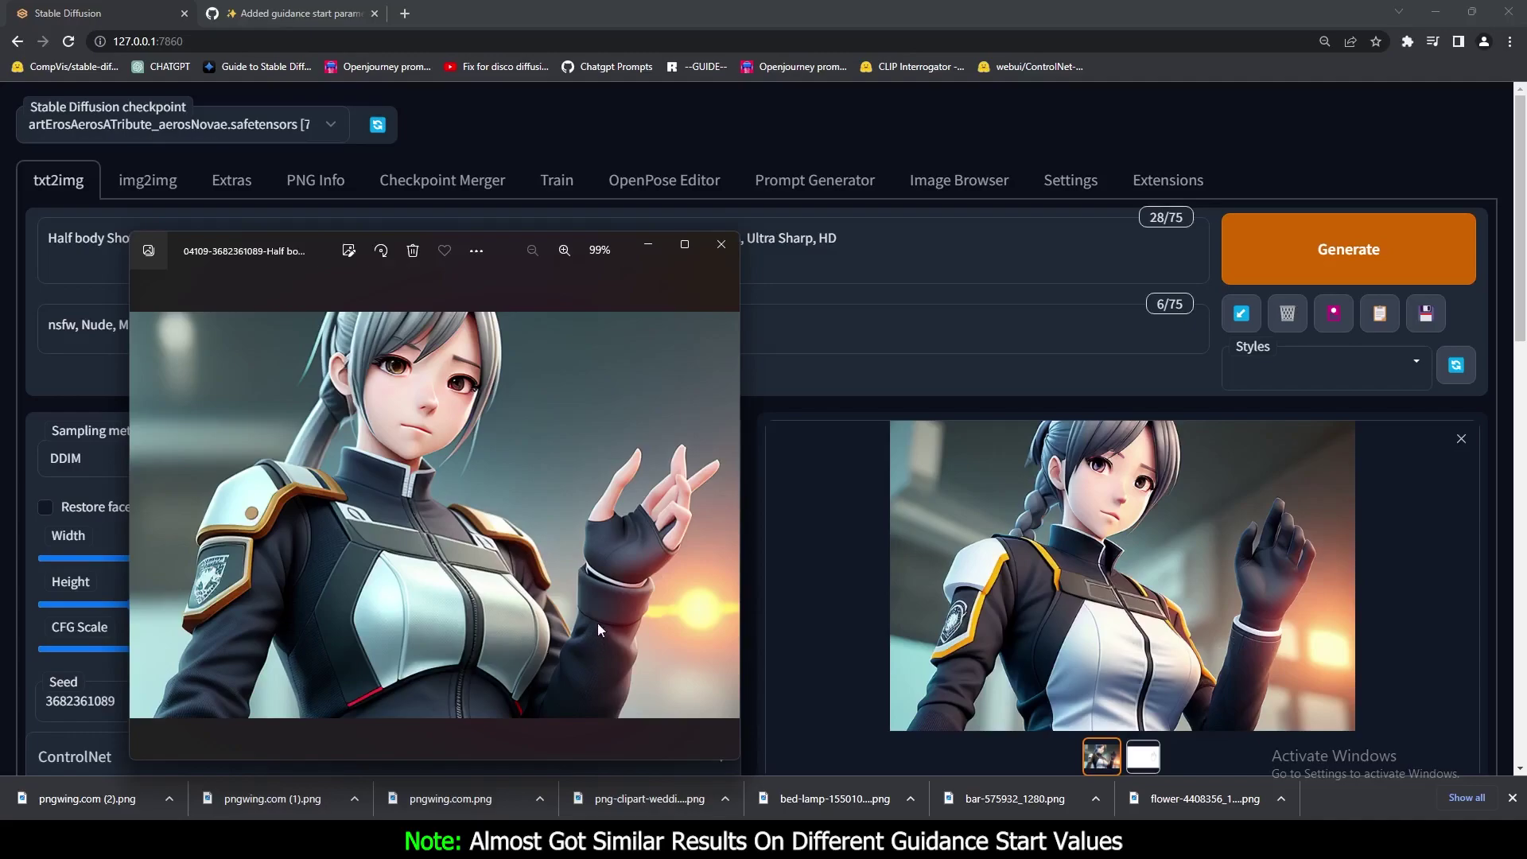
{"action": "left_click", "coordinate": [721, 245]}
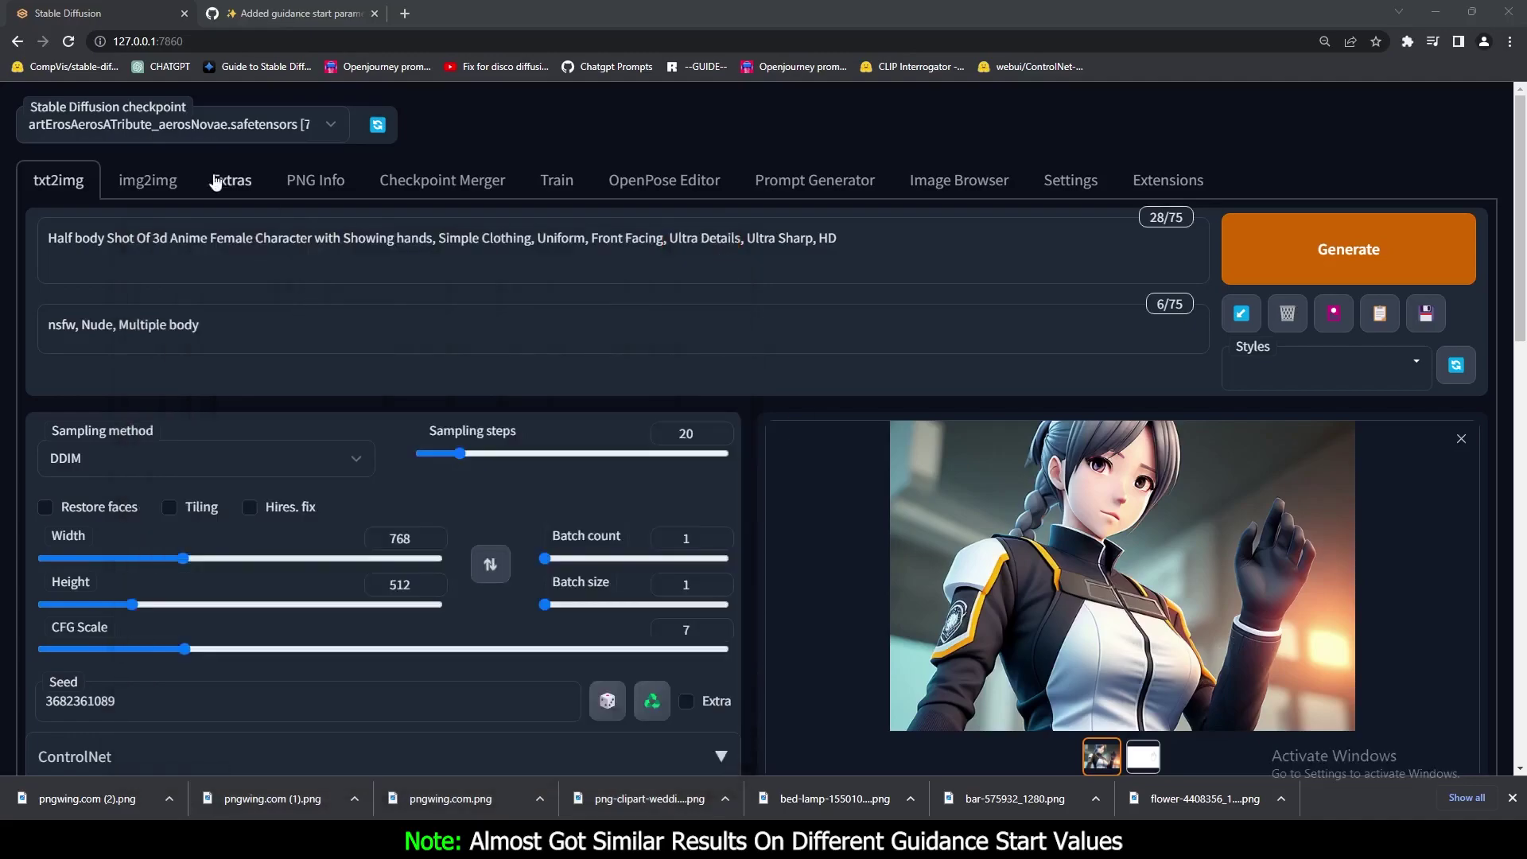
Review the txt2img prompt, the seed value and the hand image loaded in ControlNet.
{"action": "left_click", "coordinate": [148, 180]}
{"action": "scroll", "coordinate": [486, 615], "scroll_direction": "down", "scroll_amount": 2}
{"action": "left_click_drag", "start_coordinate": [46, 238], "coordinate": [873, 252]}
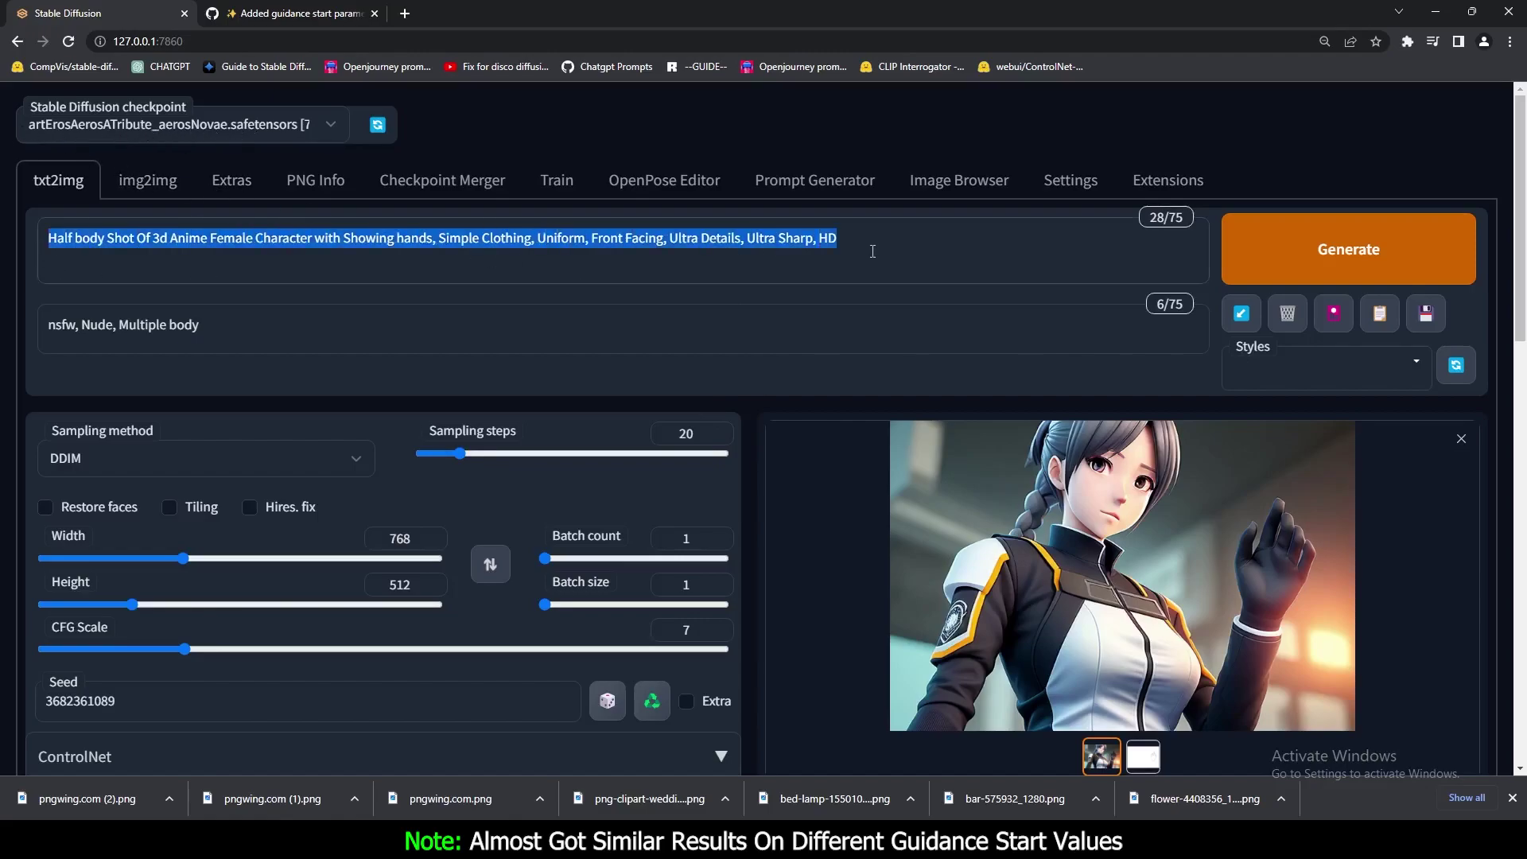
{"action": "scroll", "coordinate": [191, 391], "scroll_direction": "down", "scroll_amount": 2}
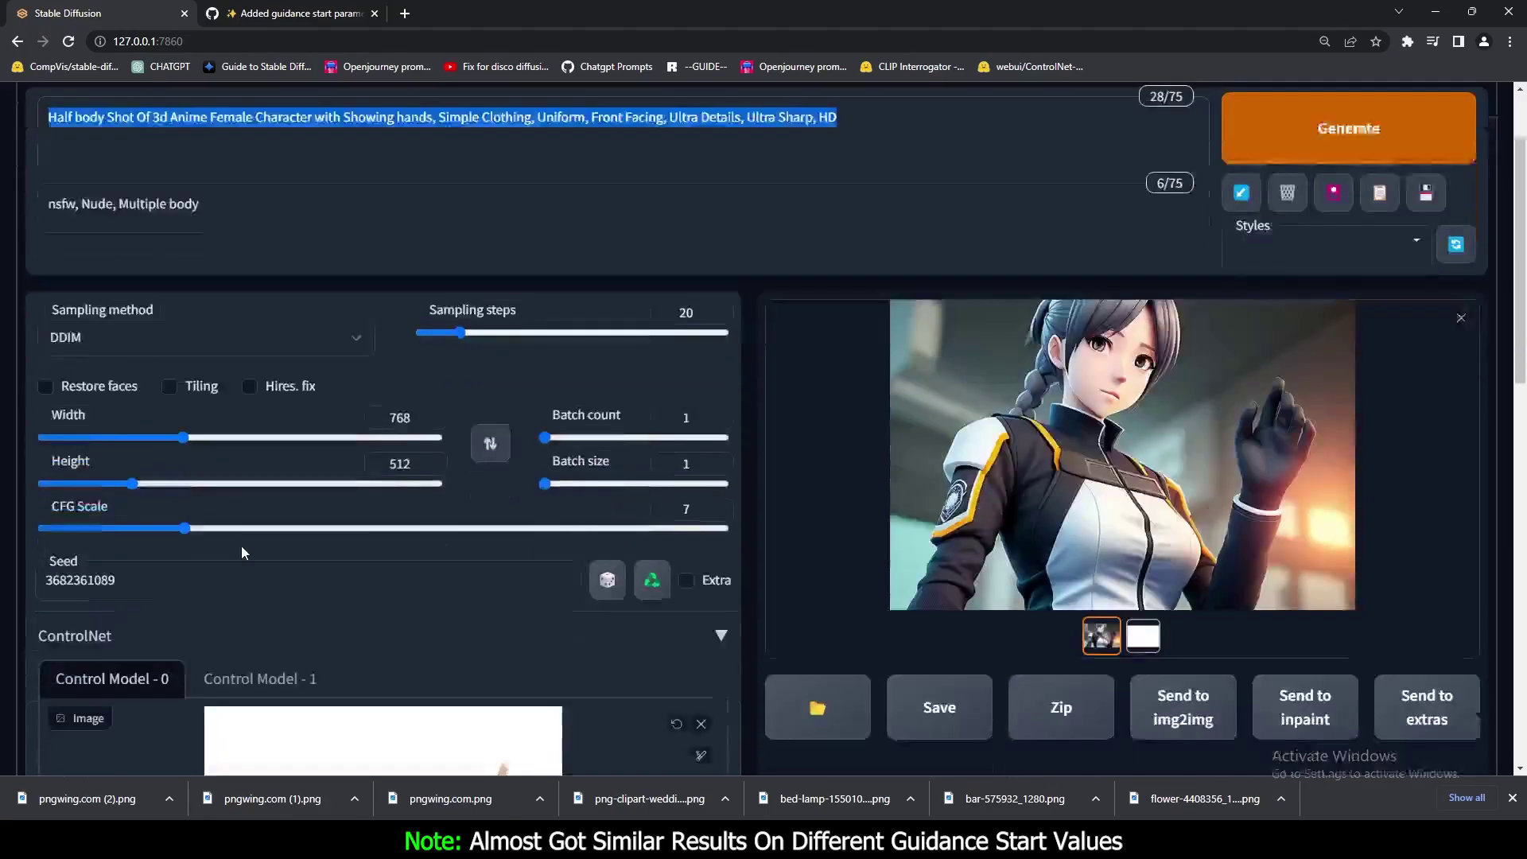
{"action": "left_click_drag", "start_coordinate": [39, 546], "coordinate": [114, 546]}
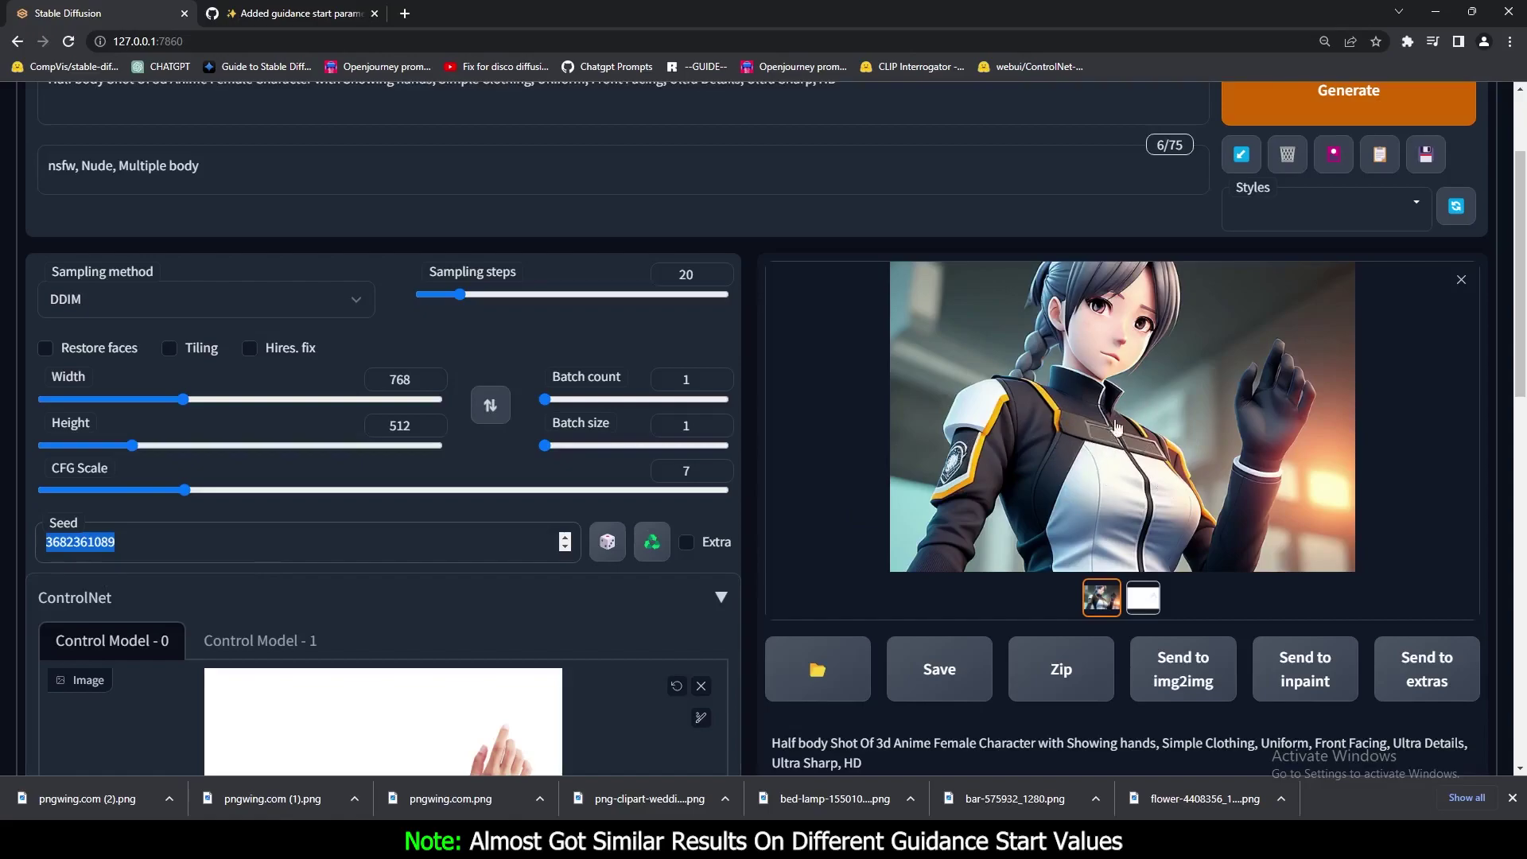
{"action": "scroll", "coordinate": [1072, 415], "scroll_direction": "down", "scroll_amount": 3}
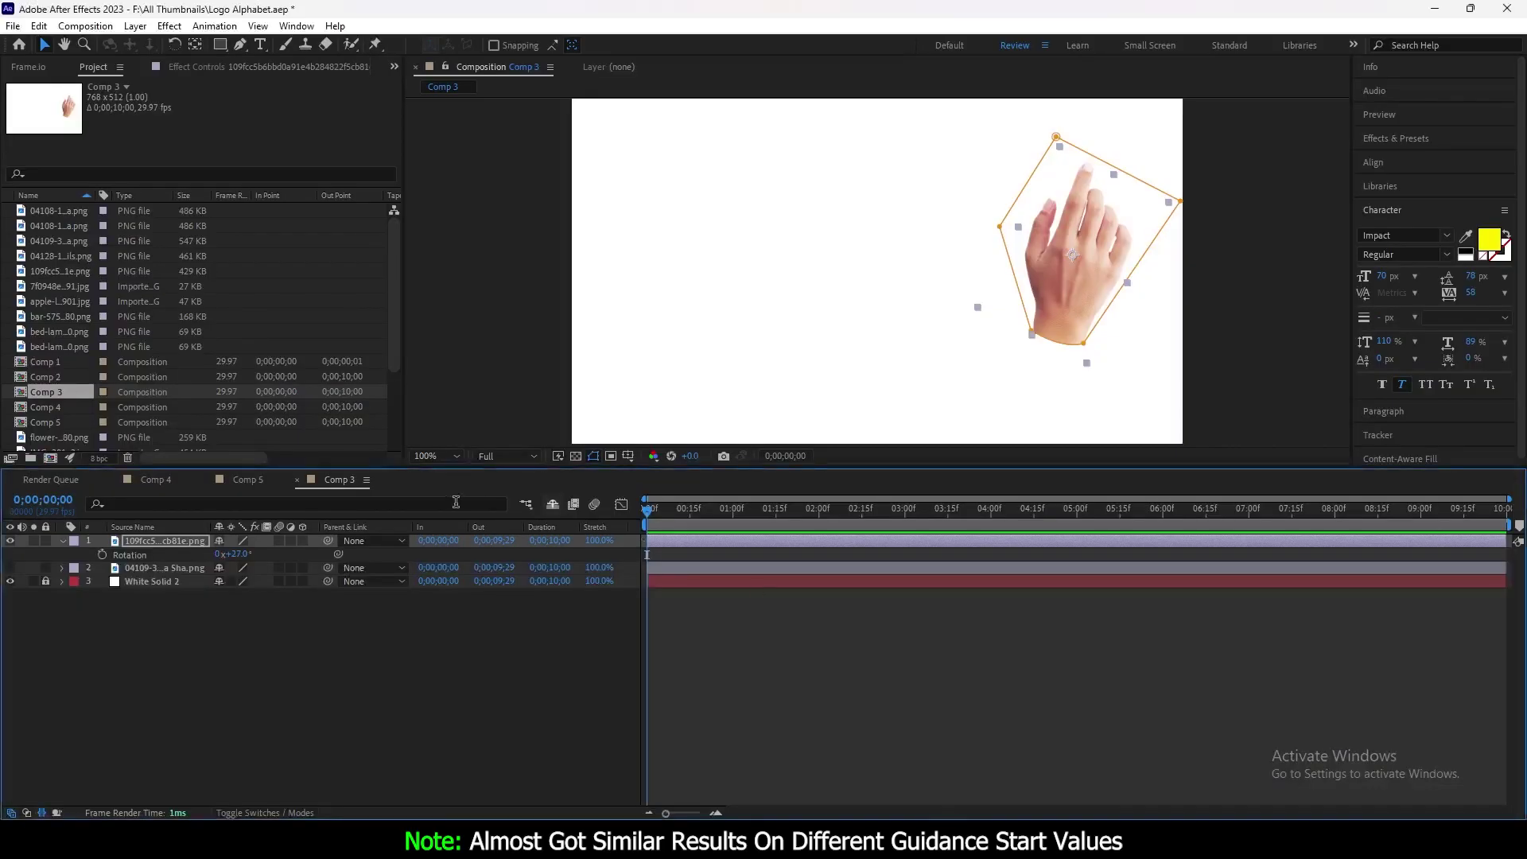
Switch to After Effects and check how the hand cutout lines up over the character in Comp 3 by toggling both layers' visibility.
{"action": "left_click", "coordinate": [891, 344]}
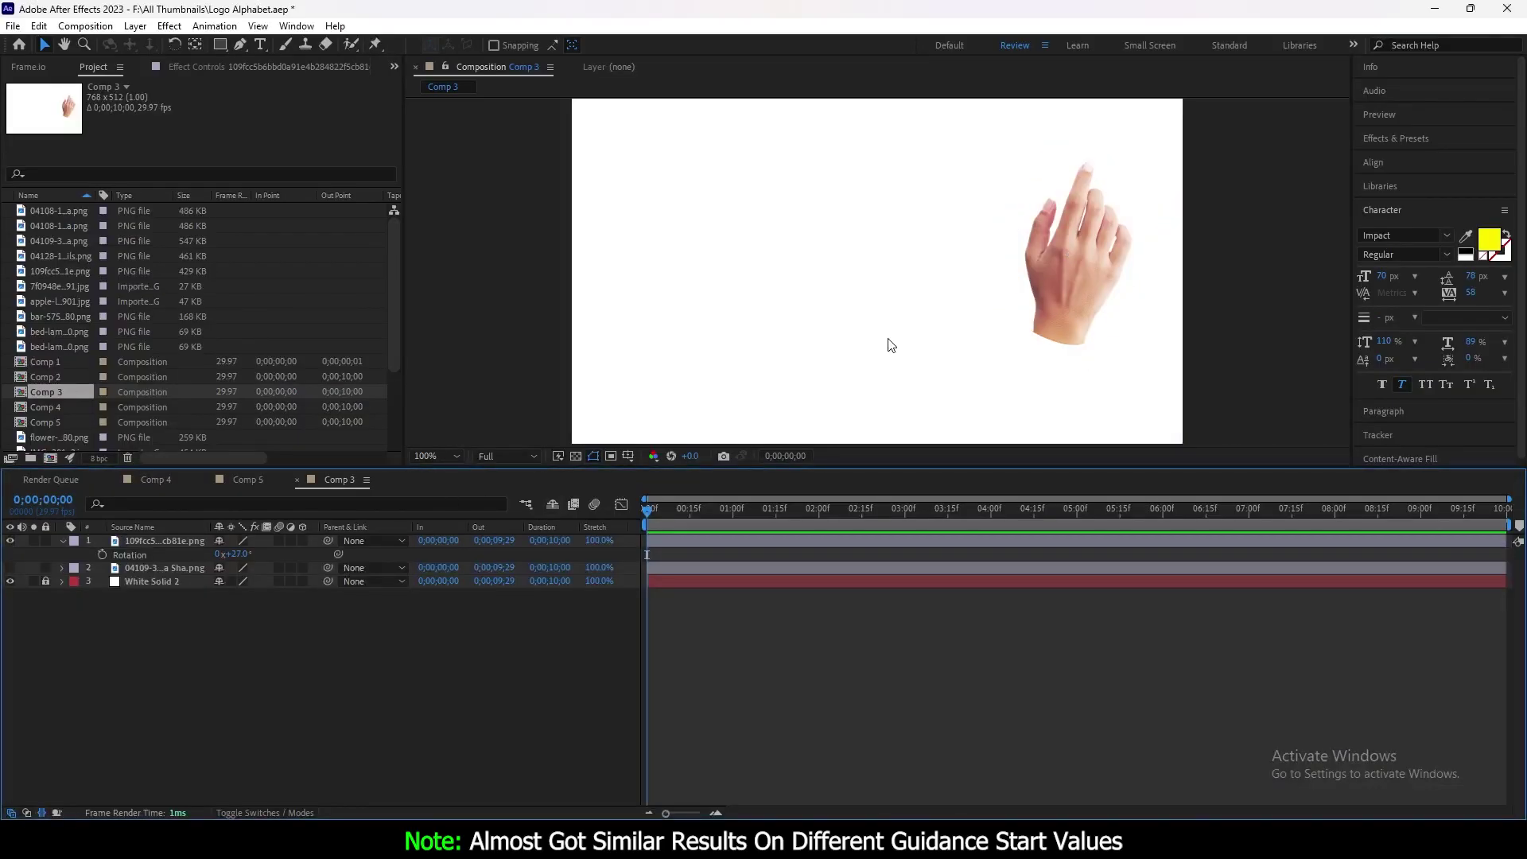
{"action": "left_click", "coordinate": [1029, 236]}
{"action": "left_click", "coordinate": [954, 273]}
{"action": "left_click", "coordinate": [9, 568]}
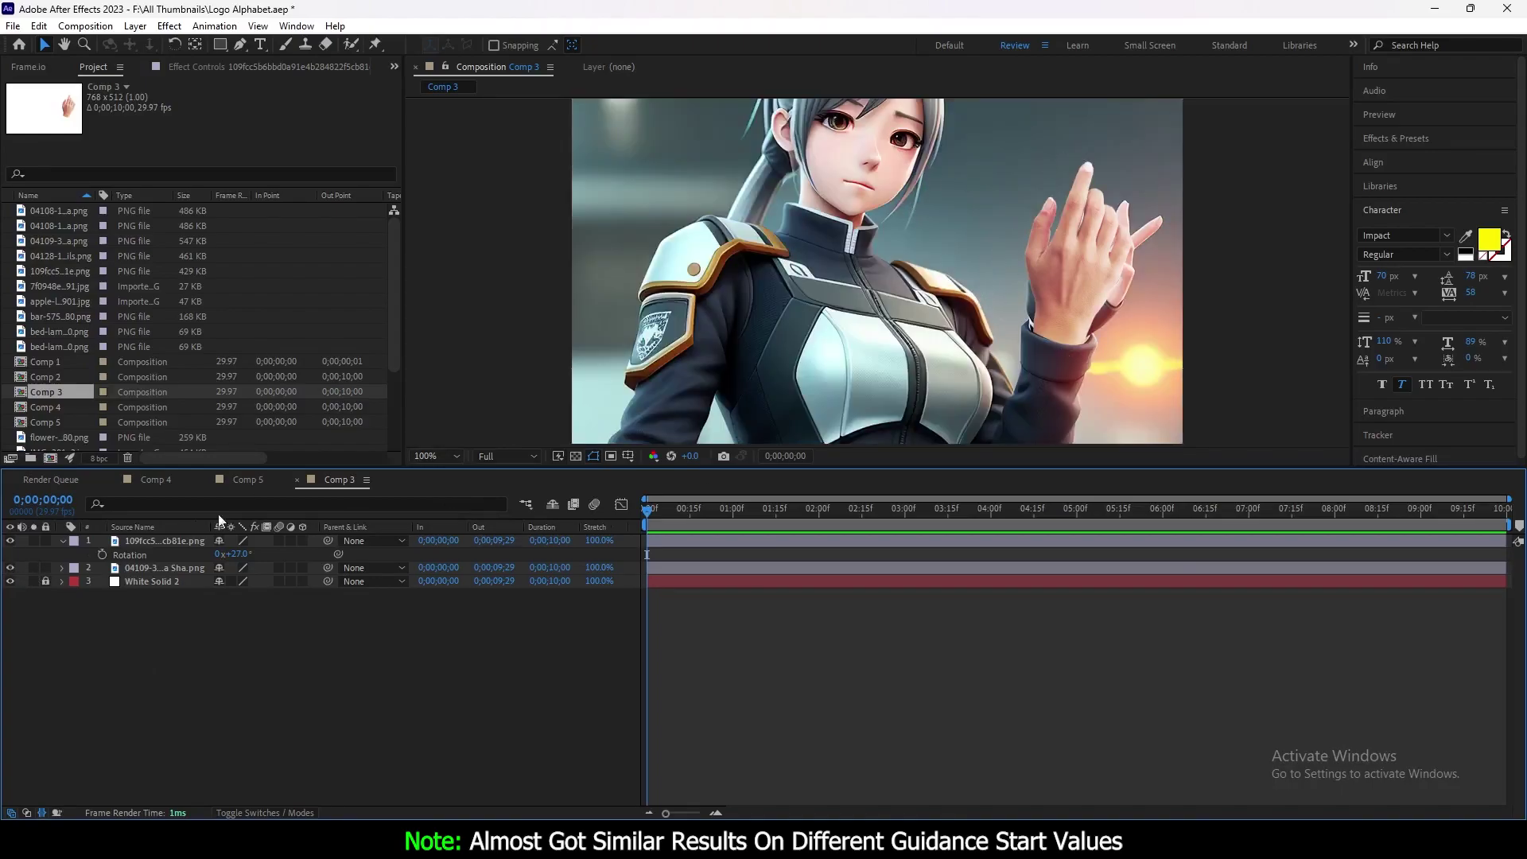
{"action": "left_click", "coordinate": [10, 541]}
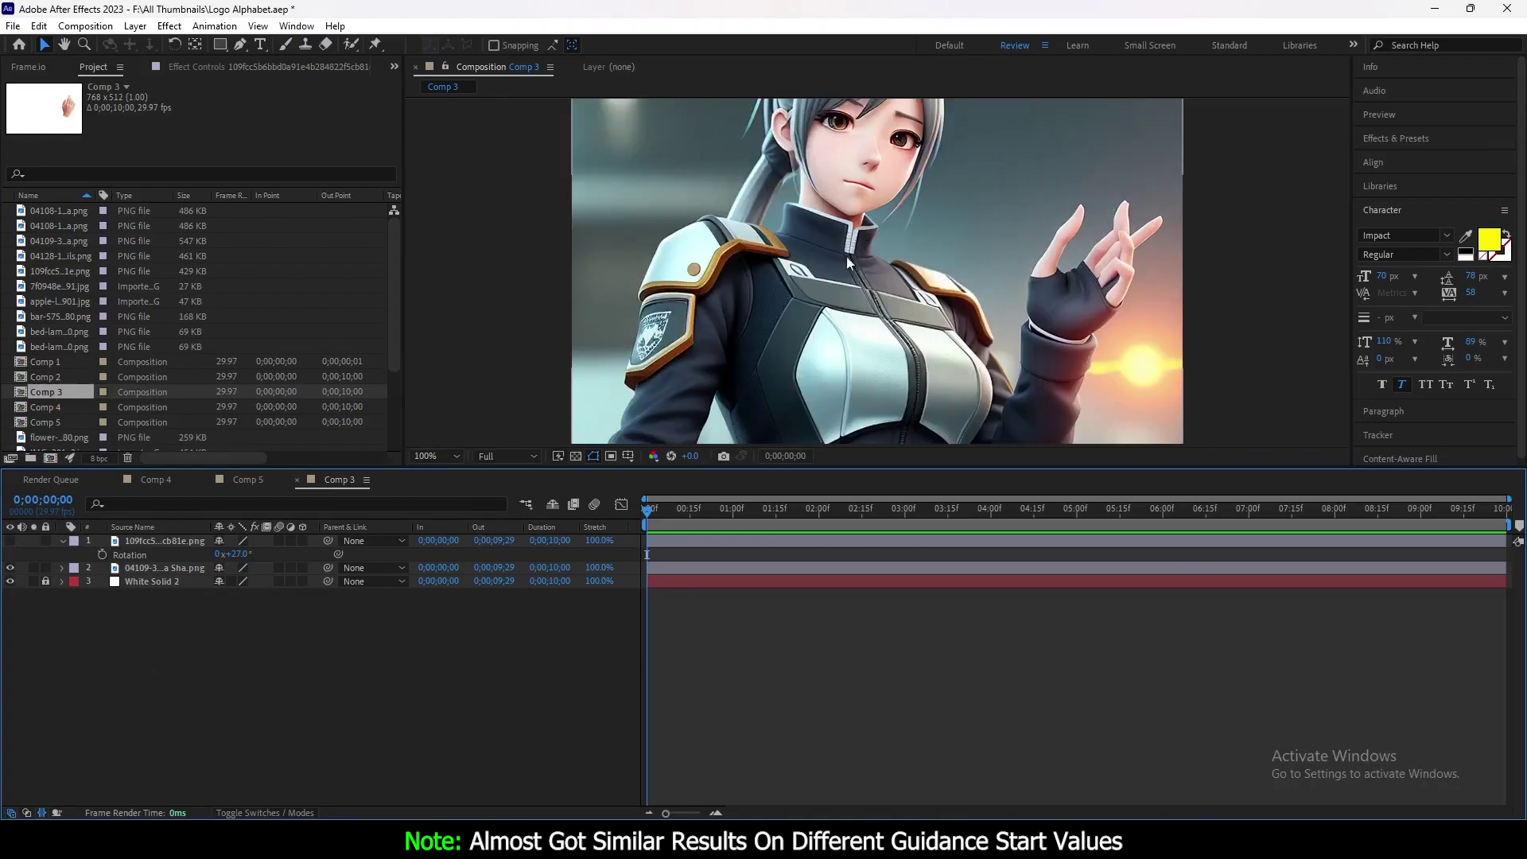
{"action": "left_click", "coordinate": [11, 542]}
{"action": "mouse_move", "coordinate": [1066, 256]}
{"action": "left_mouse_down"}
{"action": "mouse_move", "coordinate": [1088, 249]}
{"action": "mouse_move", "coordinate": [1040, 224]}
{"action": "mouse_move", "coordinate": [1066, 257]}
{"action": "left_mouse_up"}
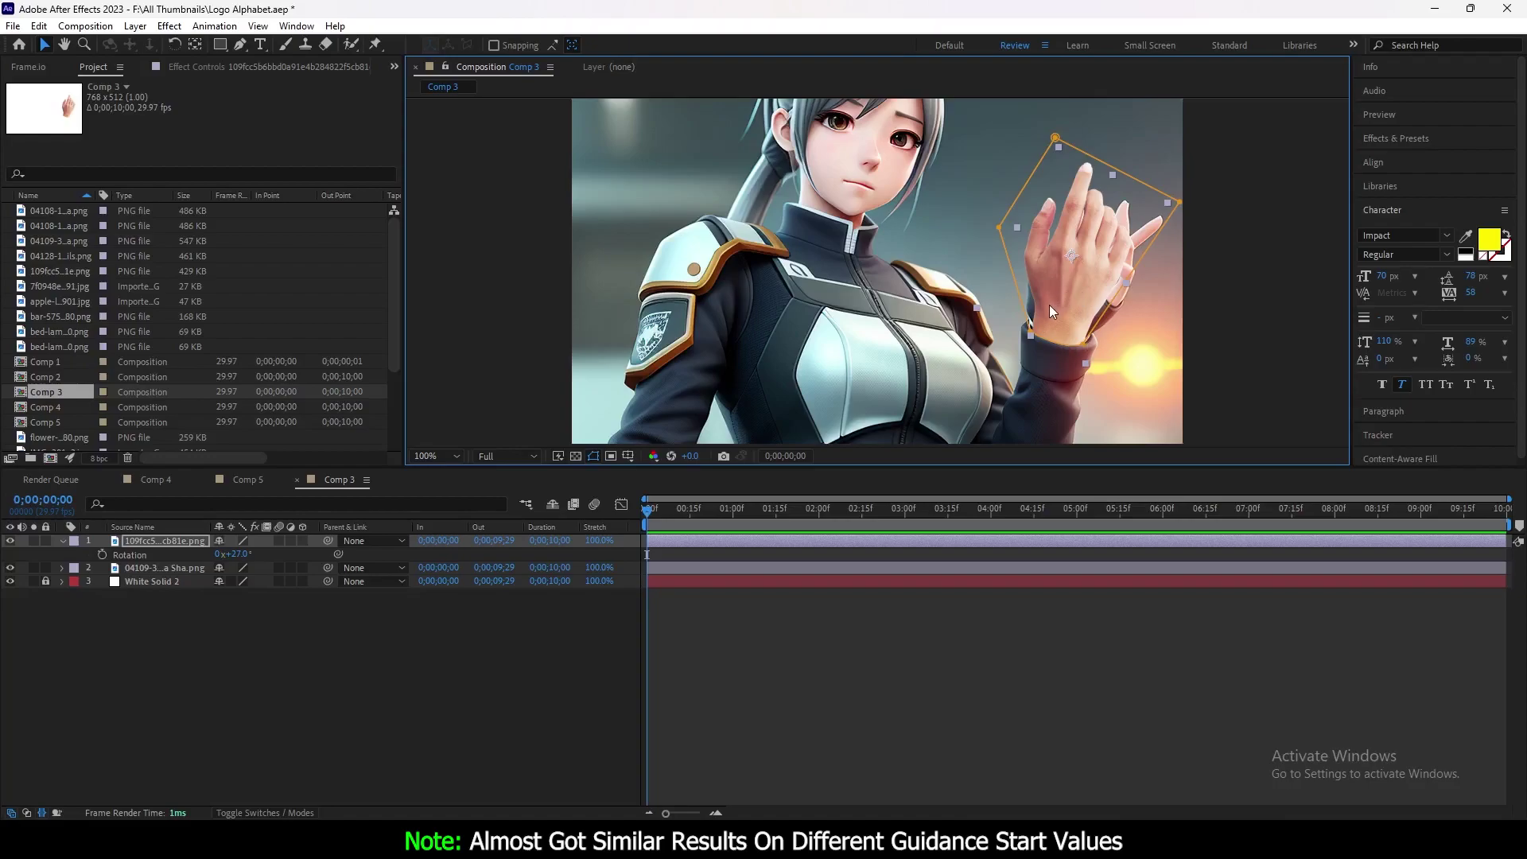
{"action": "left_click", "coordinate": [14, 568]}
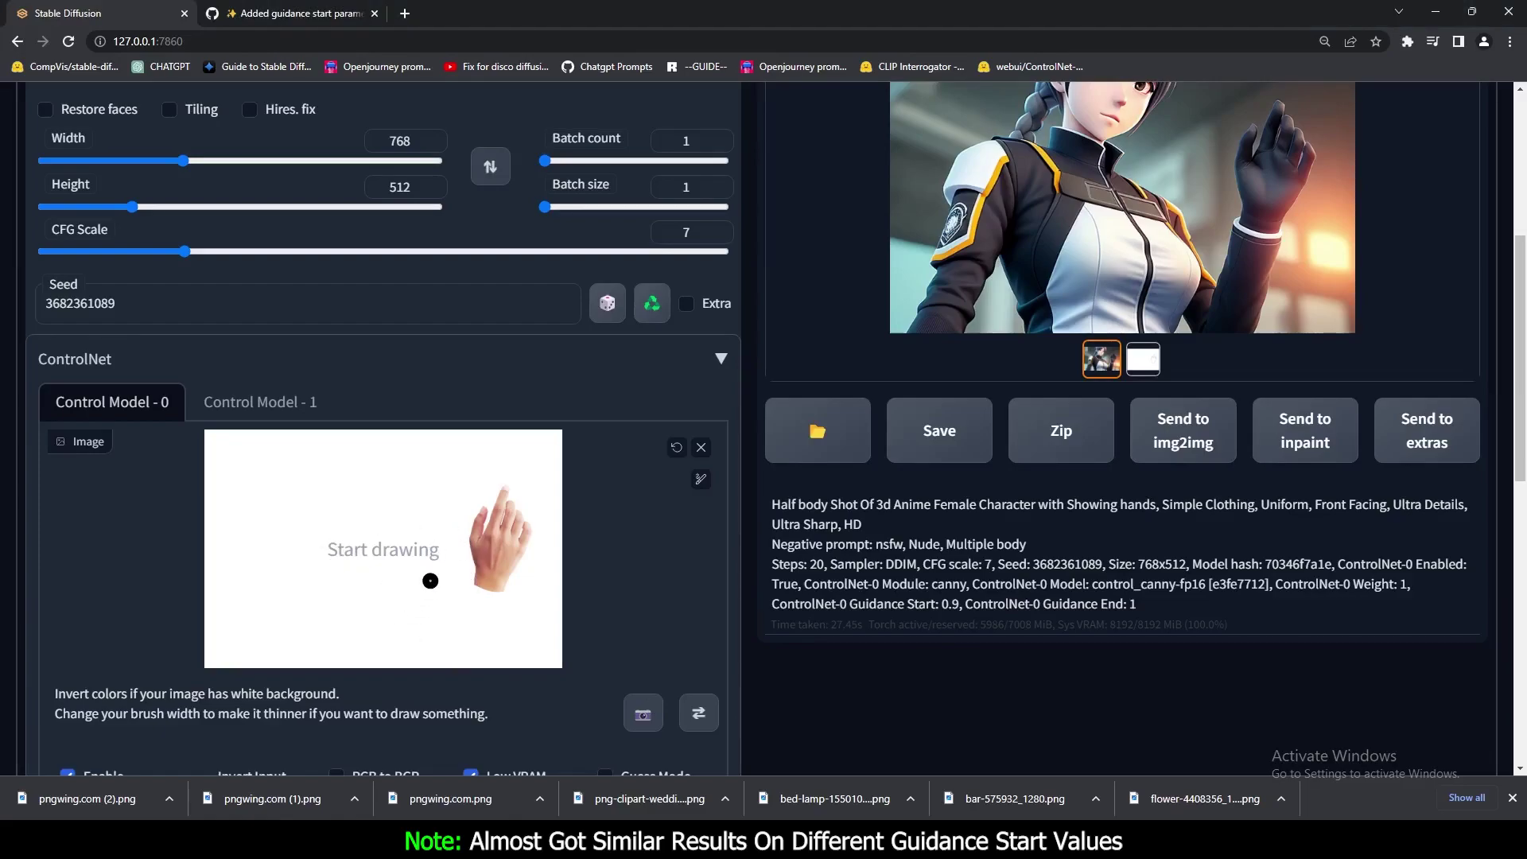
Switch back to Stable Diffusion and examine the txt2img result with its generation parameters.
{"action": "scroll", "coordinate": [1159, 731], "scroll_direction": "up", "scroll_amount": 3}
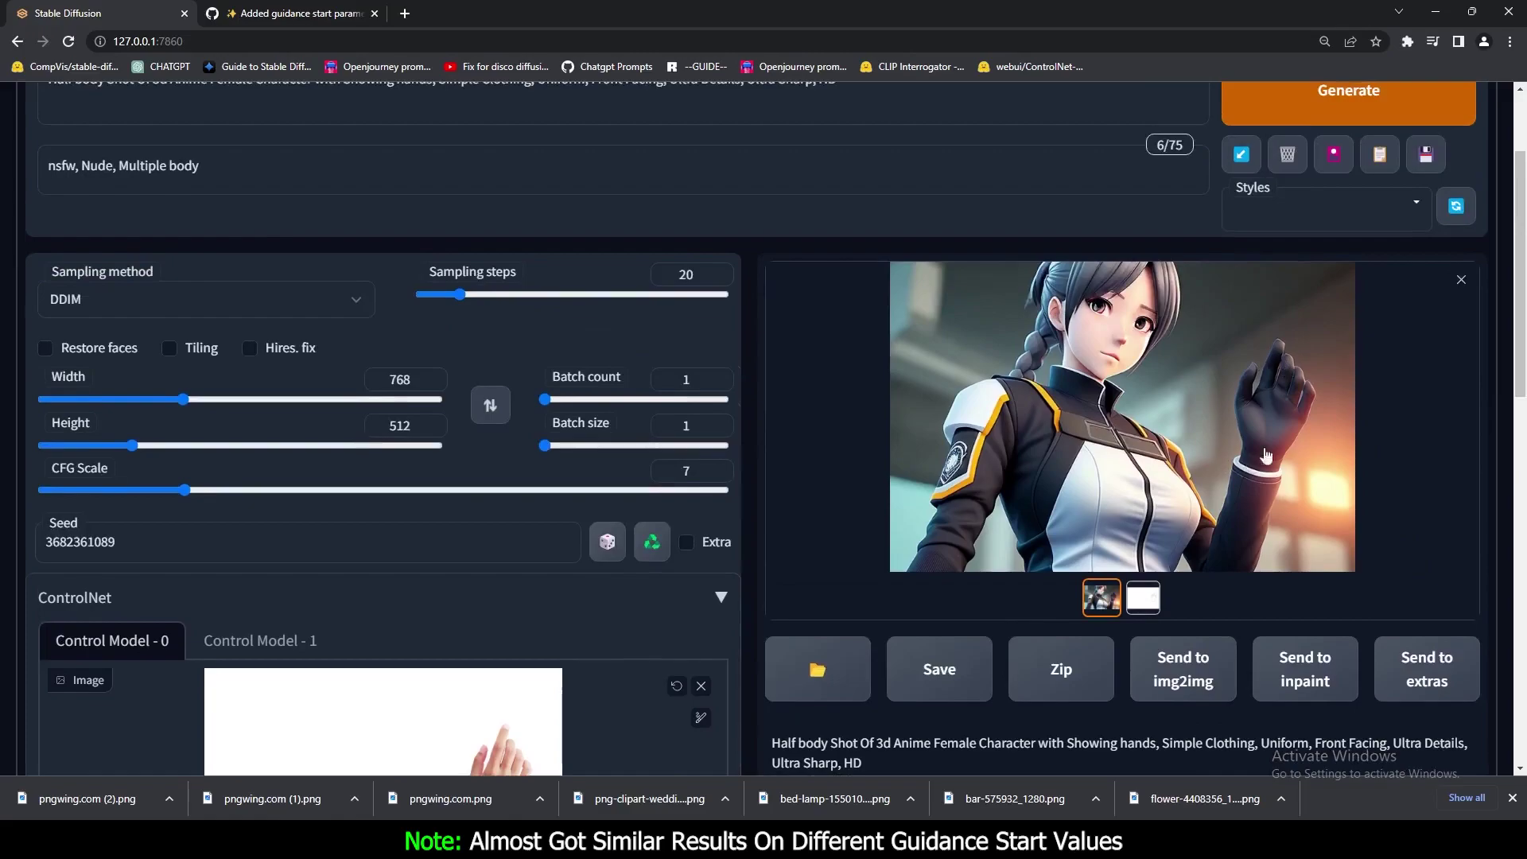
{"action": "scroll", "coordinate": [1086, 543], "scroll_direction": "down", "scroll_amount": 2}
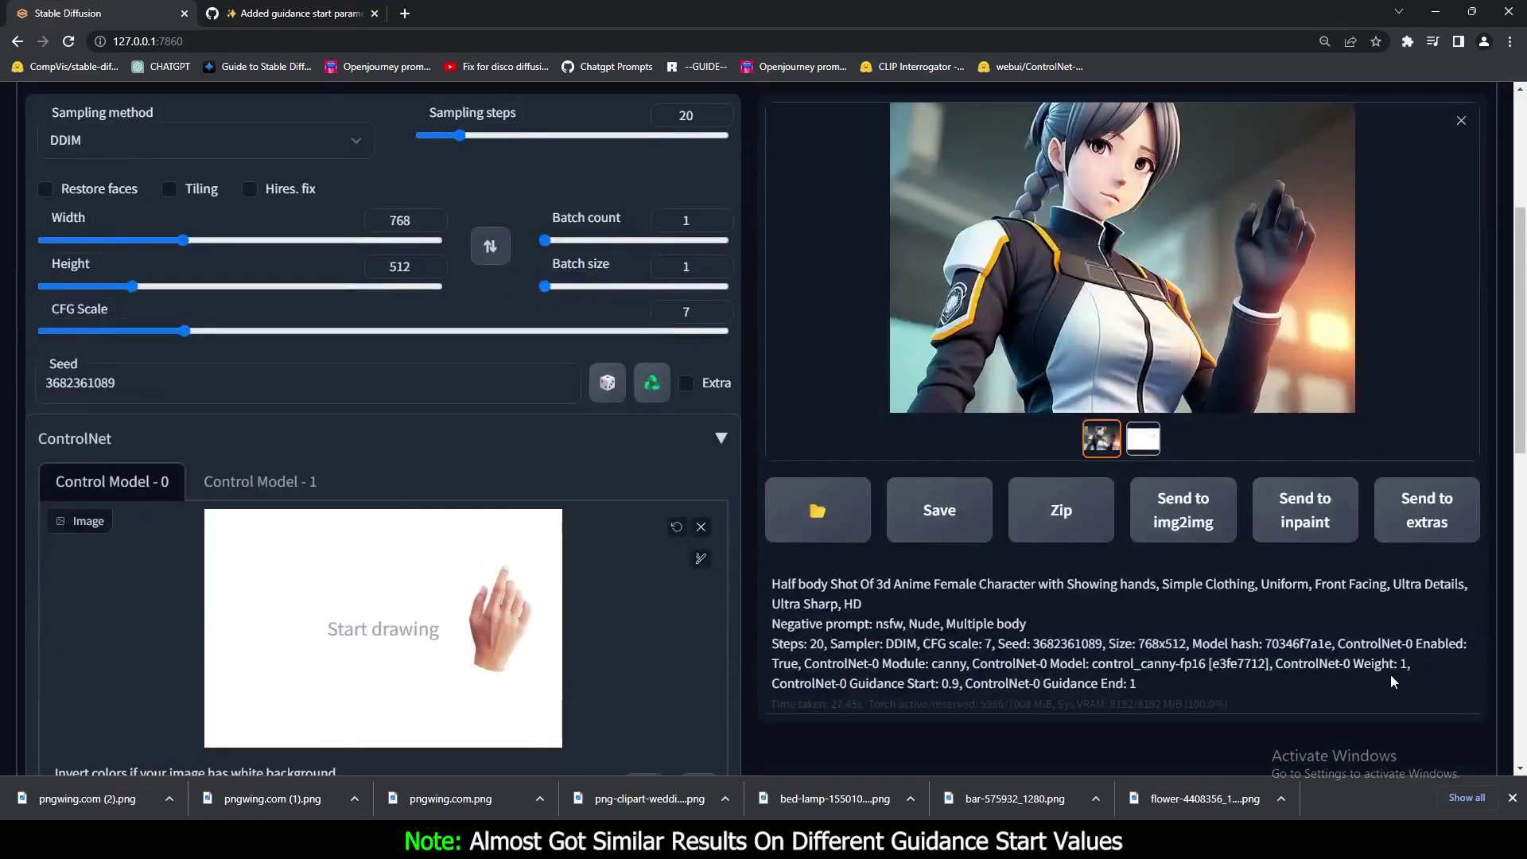
{"action": "scroll", "coordinate": [1396, 682], "scroll_direction": "up", "scroll_amount": 1}
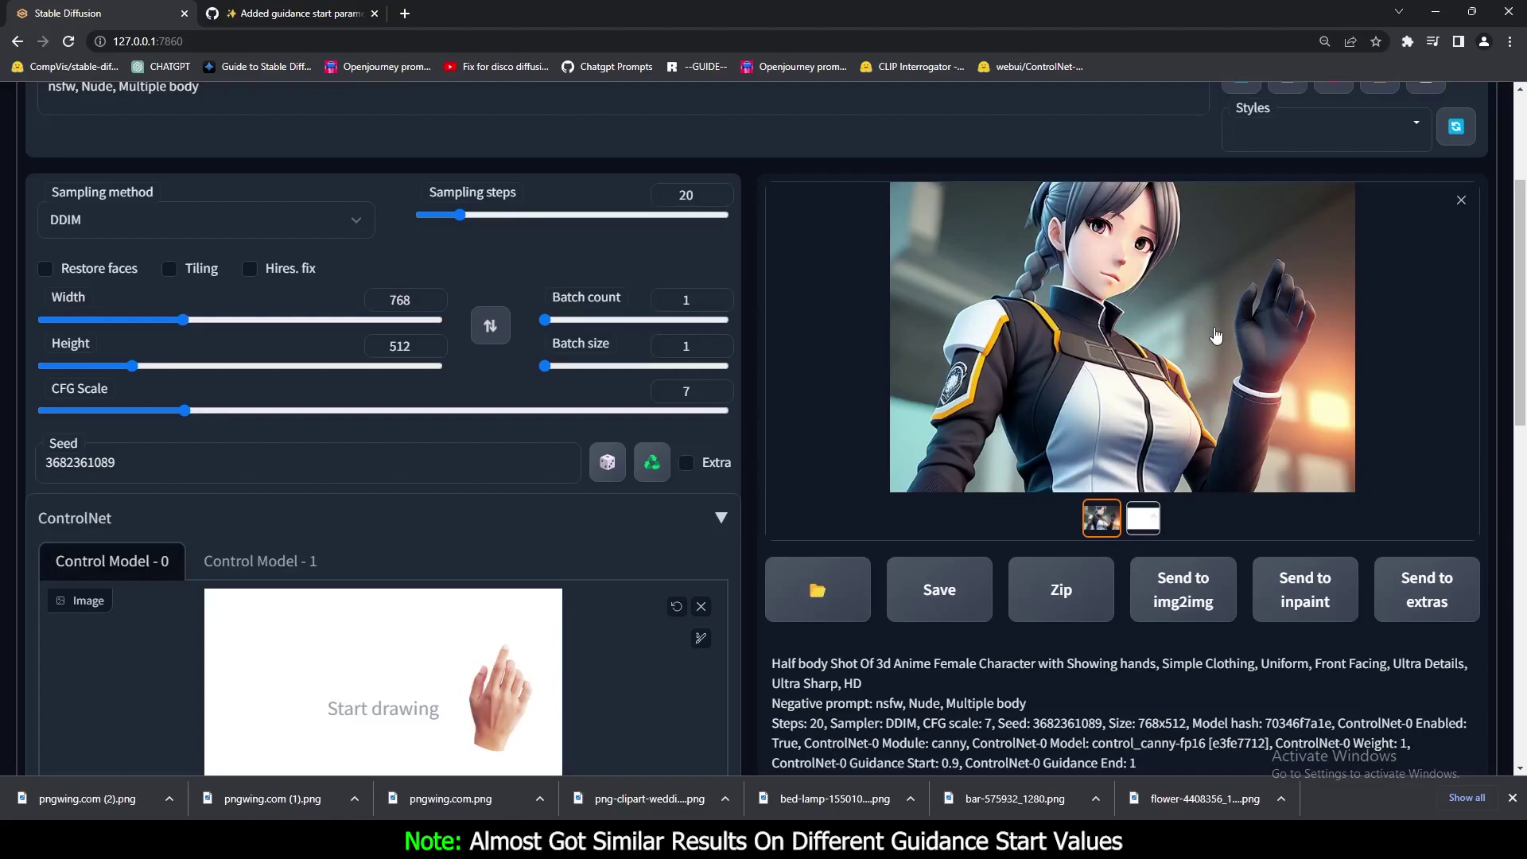
{"action": "scroll", "coordinate": [1209, 406], "scroll_direction": "up", "scroll_amount": 2}
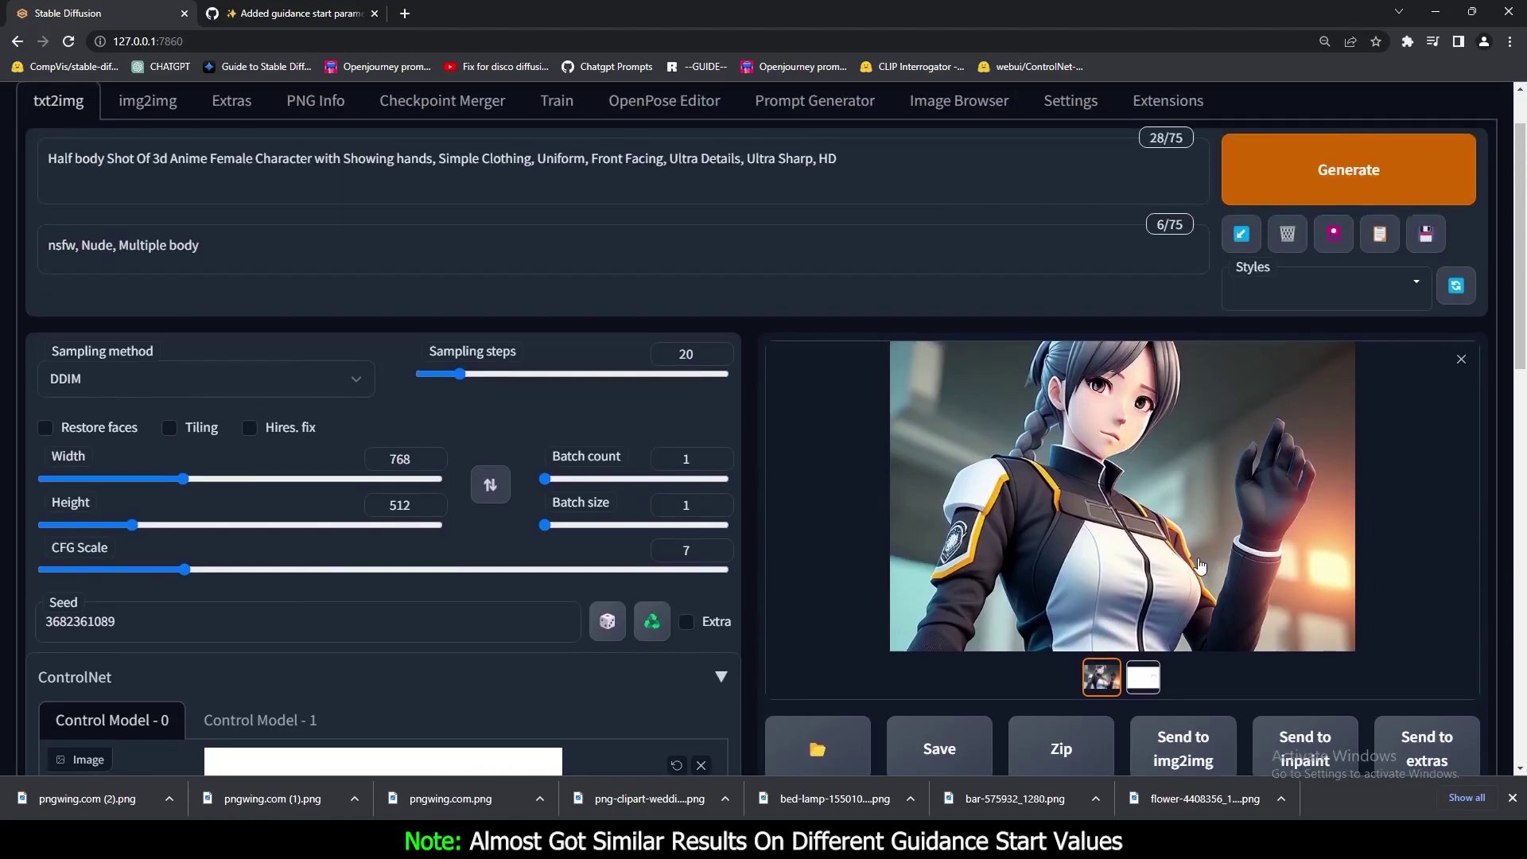
Go to img2img and inspect the ControlNet preprocessor options and the canny map of the hand.
{"action": "left_click", "coordinate": [1183, 748]}
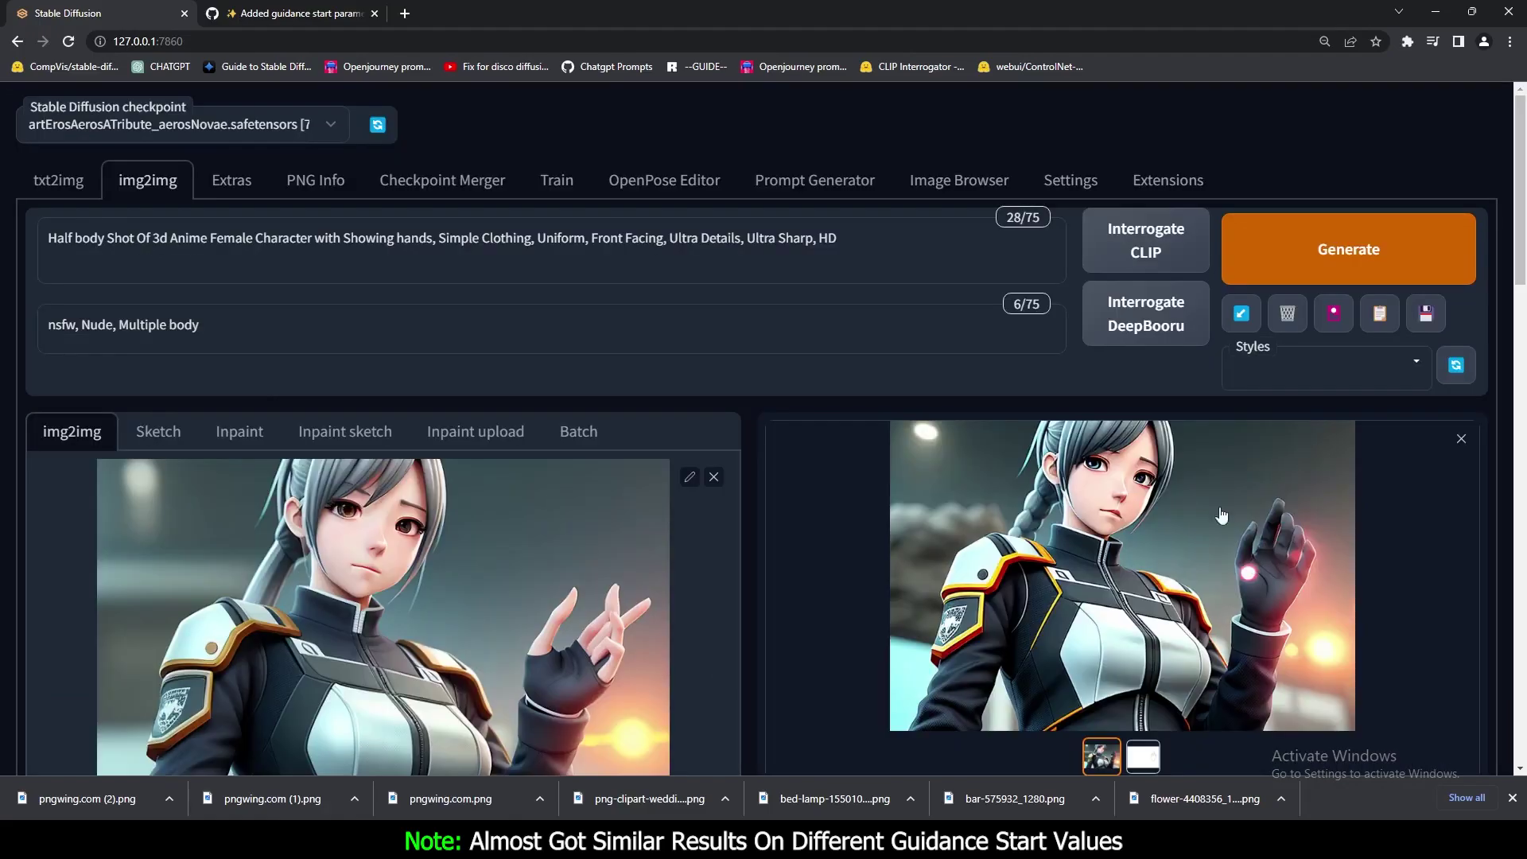
{"action": "scroll", "coordinate": [729, 624], "scroll_direction": "down", "scroll_amount": 4}
{"action": "scroll", "coordinate": [732, 628], "scroll_direction": "down", "scroll_amount": 10}
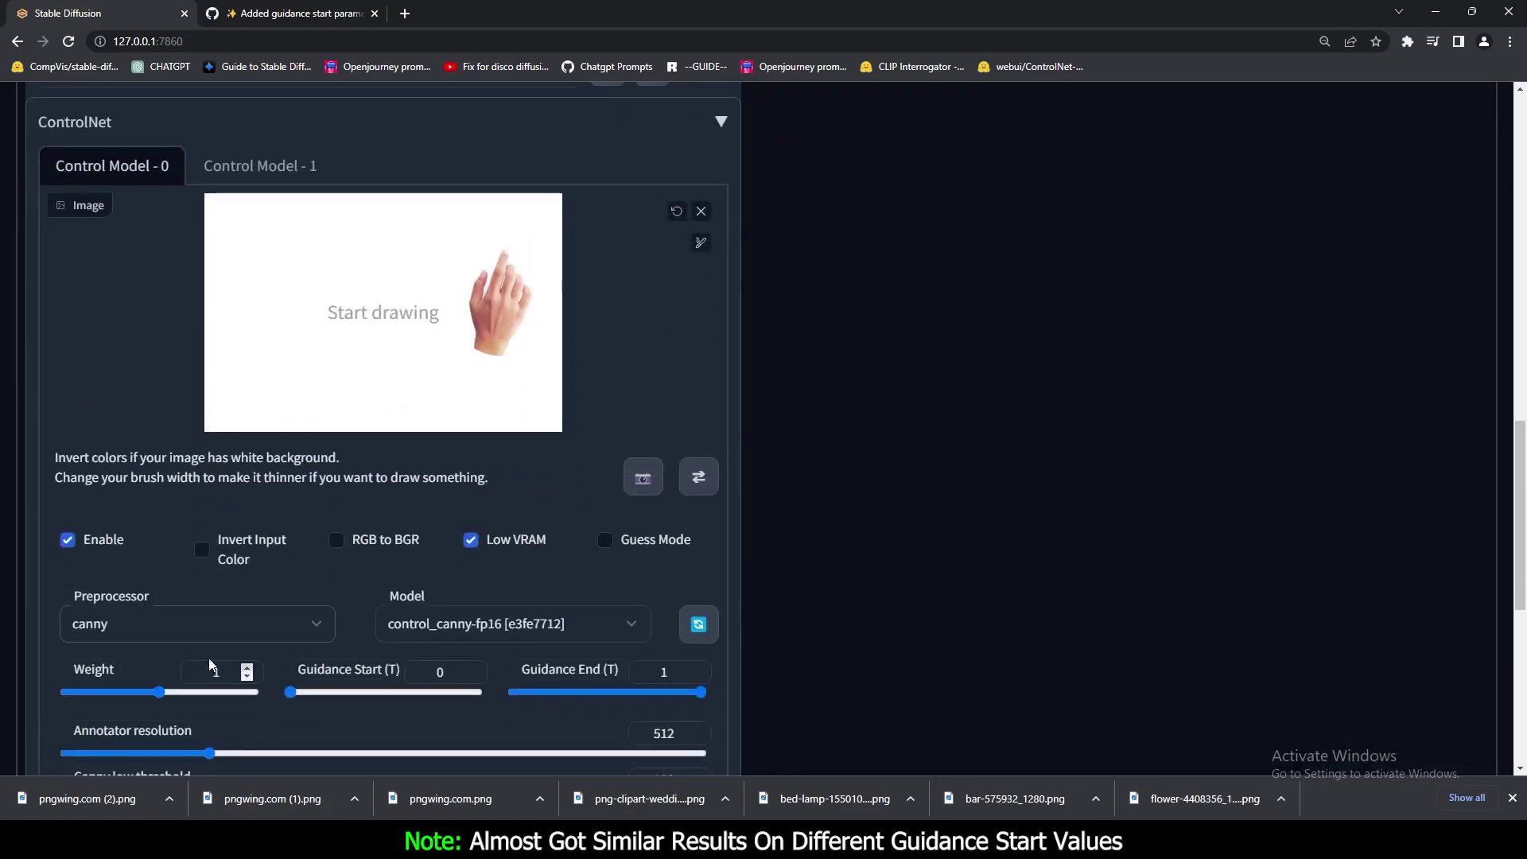
{"action": "left_click", "coordinate": [156, 621]}
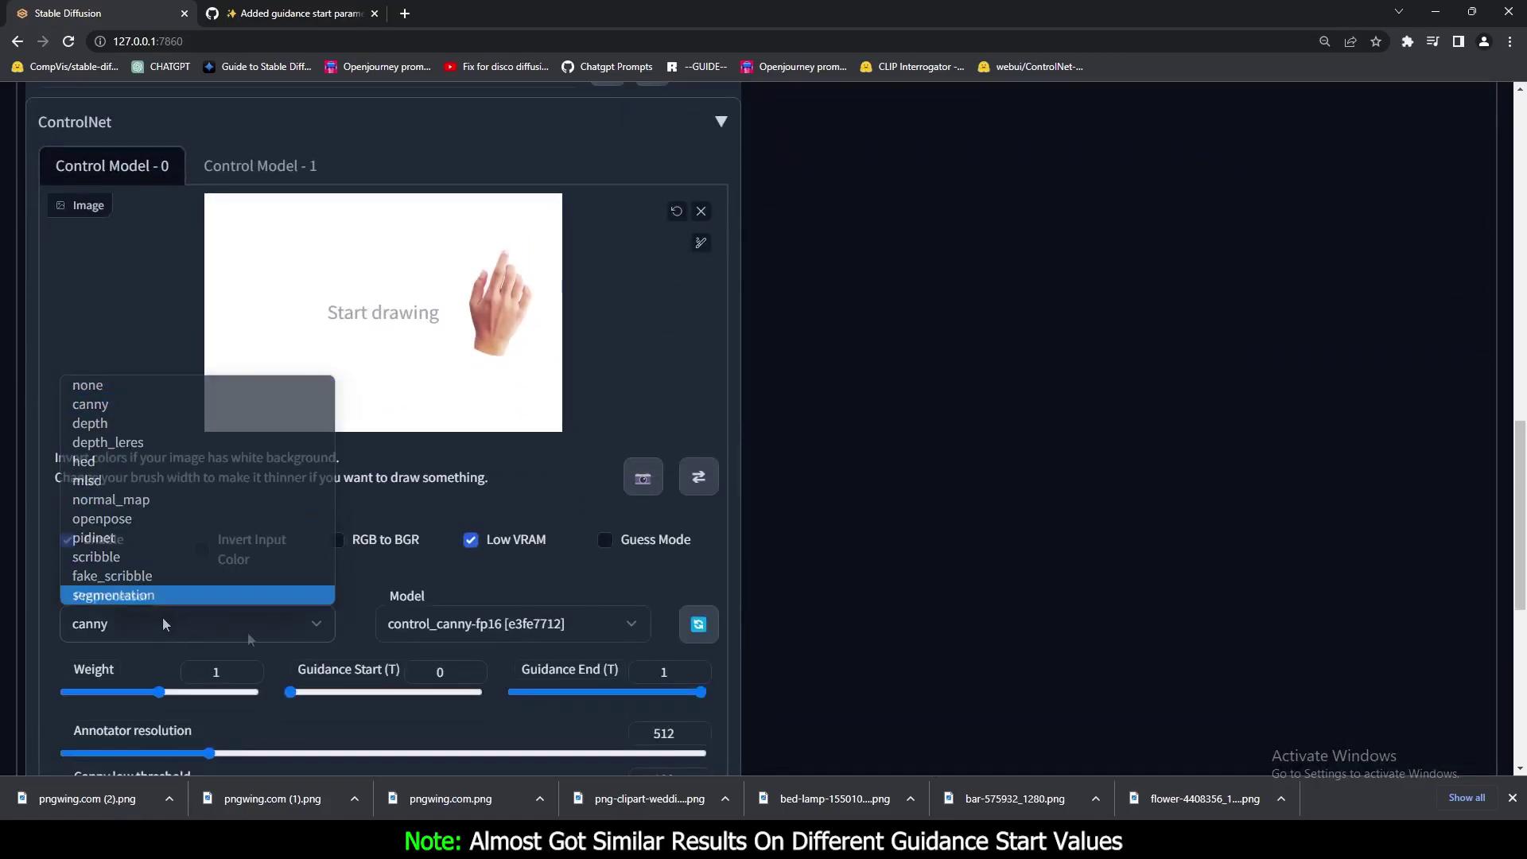
{"action": "left_click", "coordinate": [159, 617]}
{"action": "scroll", "coordinate": [1013, 547], "scroll_direction": "up", "scroll_amount": 12}
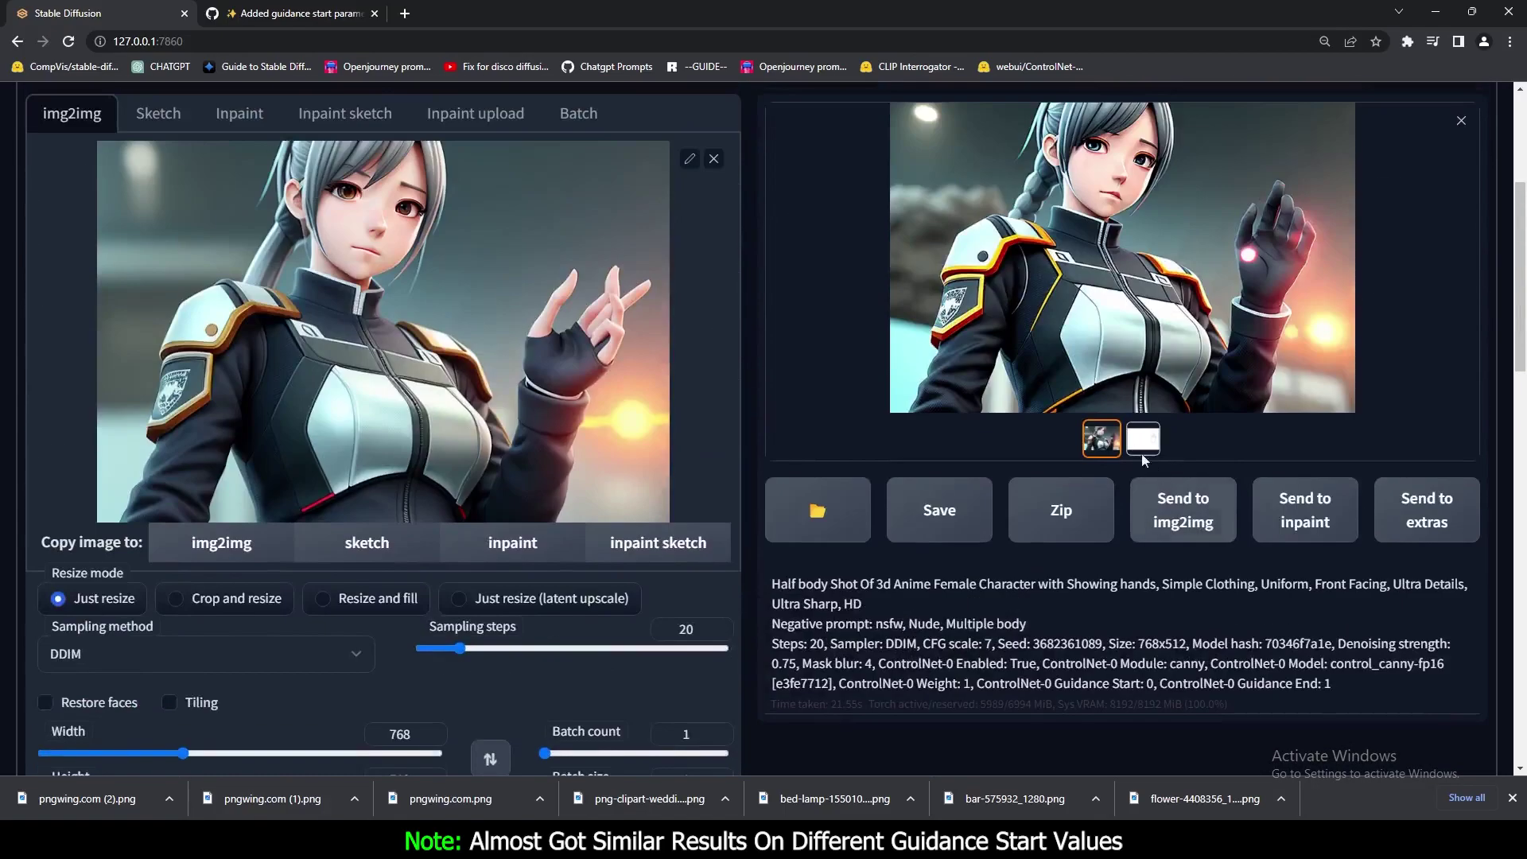
{"action": "left_click", "coordinate": [1142, 443]}
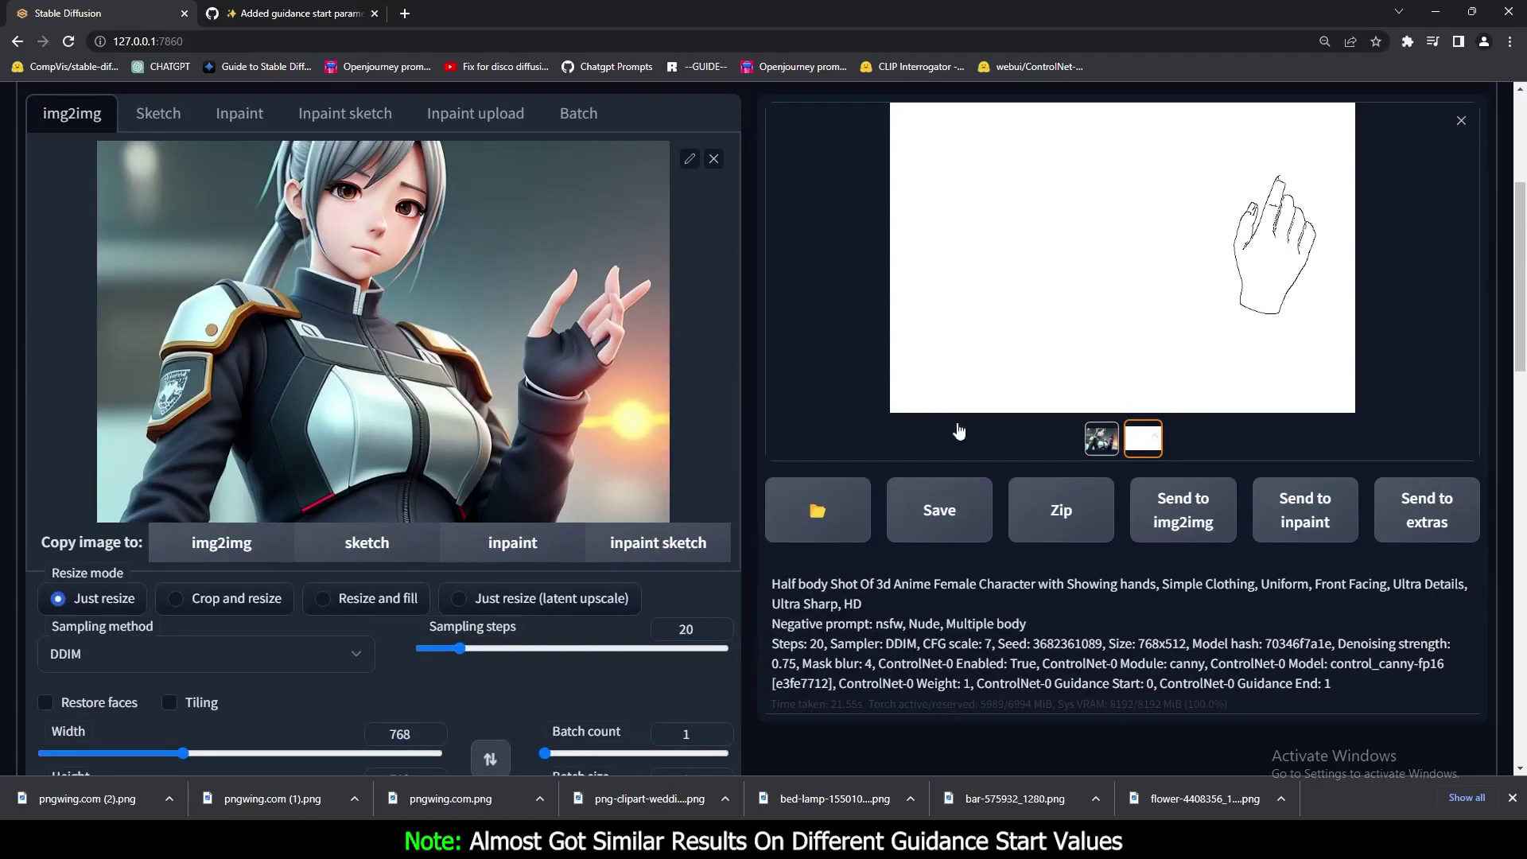
Select a depth model for Control Model - 0 in the img2img ControlNet settings.
{"action": "scroll", "coordinate": [232, 686], "scroll_direction": "down", "scroll_amount": 12}
{"action": "left_click", "coordinate": [509, 544]}
{"action": "left_click", "coordinate": [477, 307]}
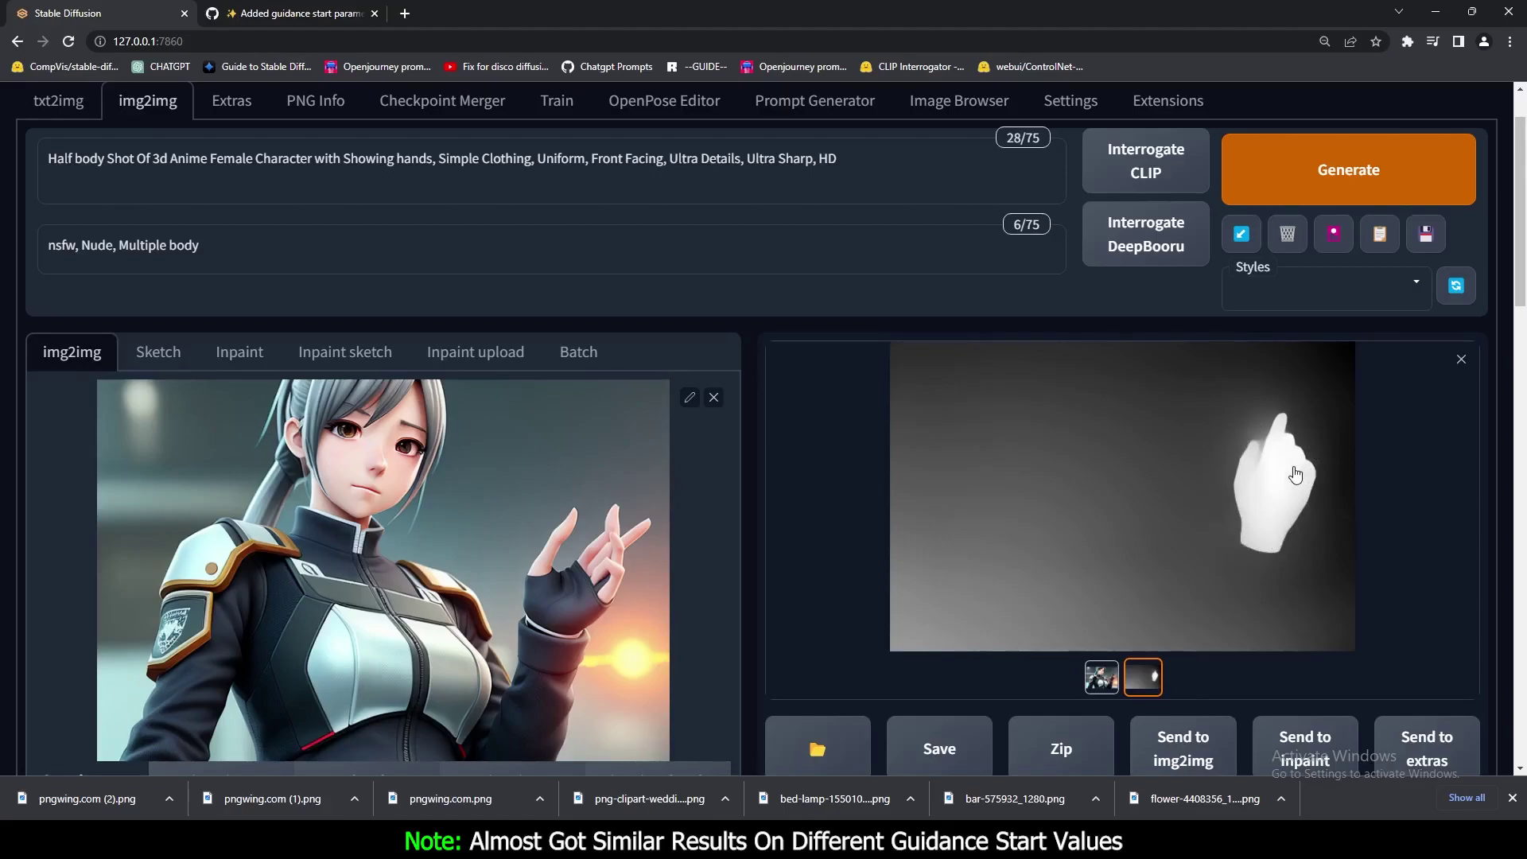
Compare the depth-guided img2img result with the depth map of the hand.
{"action": "left_click", "coordinate": [1101, 676]}
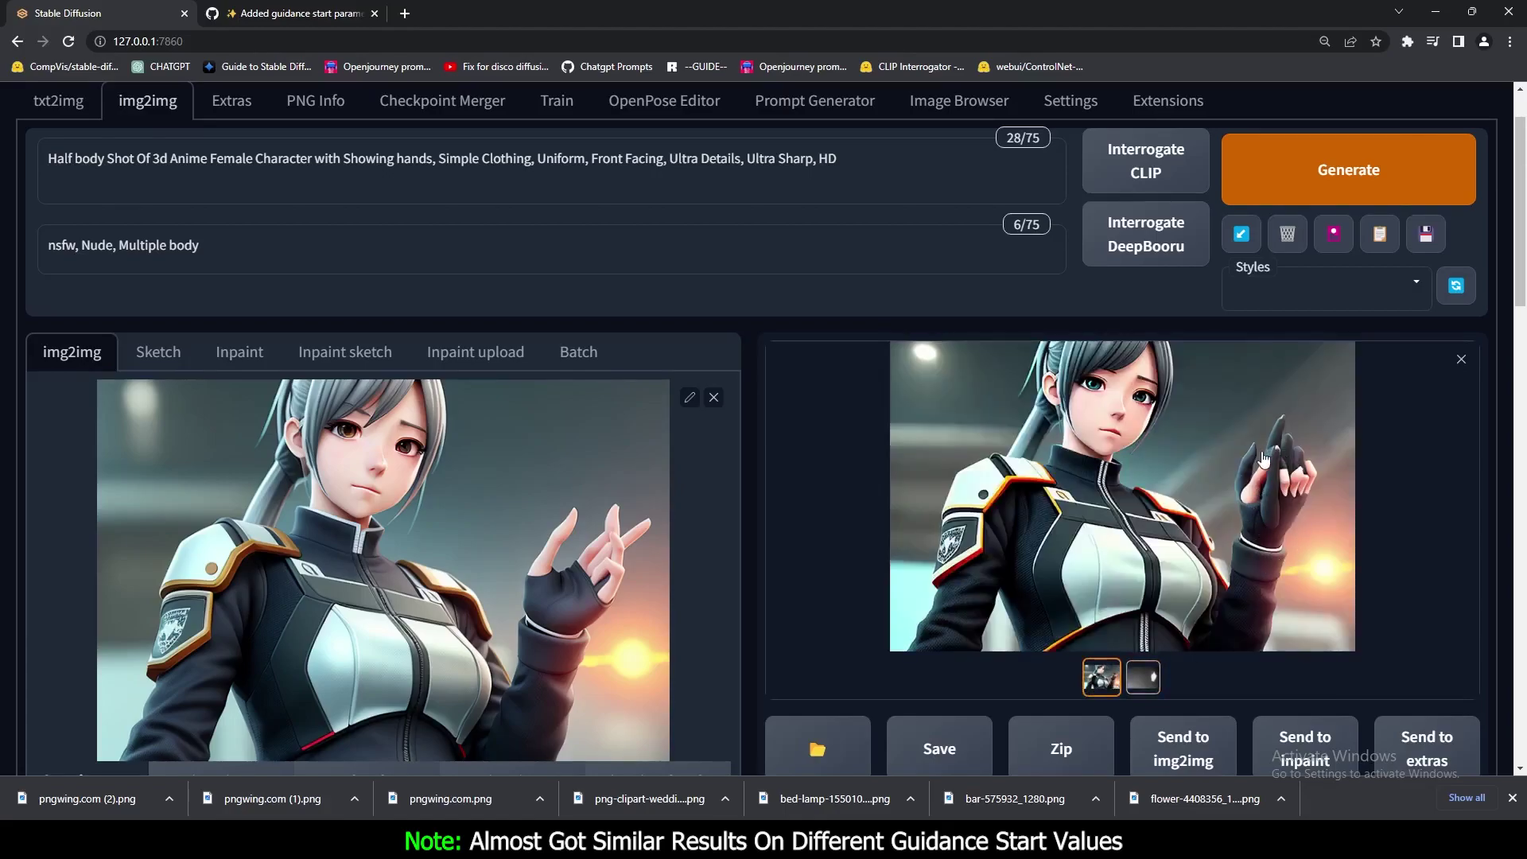
{"action": "left_click", "coordinate": [1142, 676]}
{"action": "left_click", "coordinate": [1101, 676]}
Set Guidance Start to 0.7 for Control Model - 0 and compare the img2img result with its depth map.
{"action": "scroll", "coordinate": [541, 752], "scroll_direction": "down", "scroll_amount": 15}
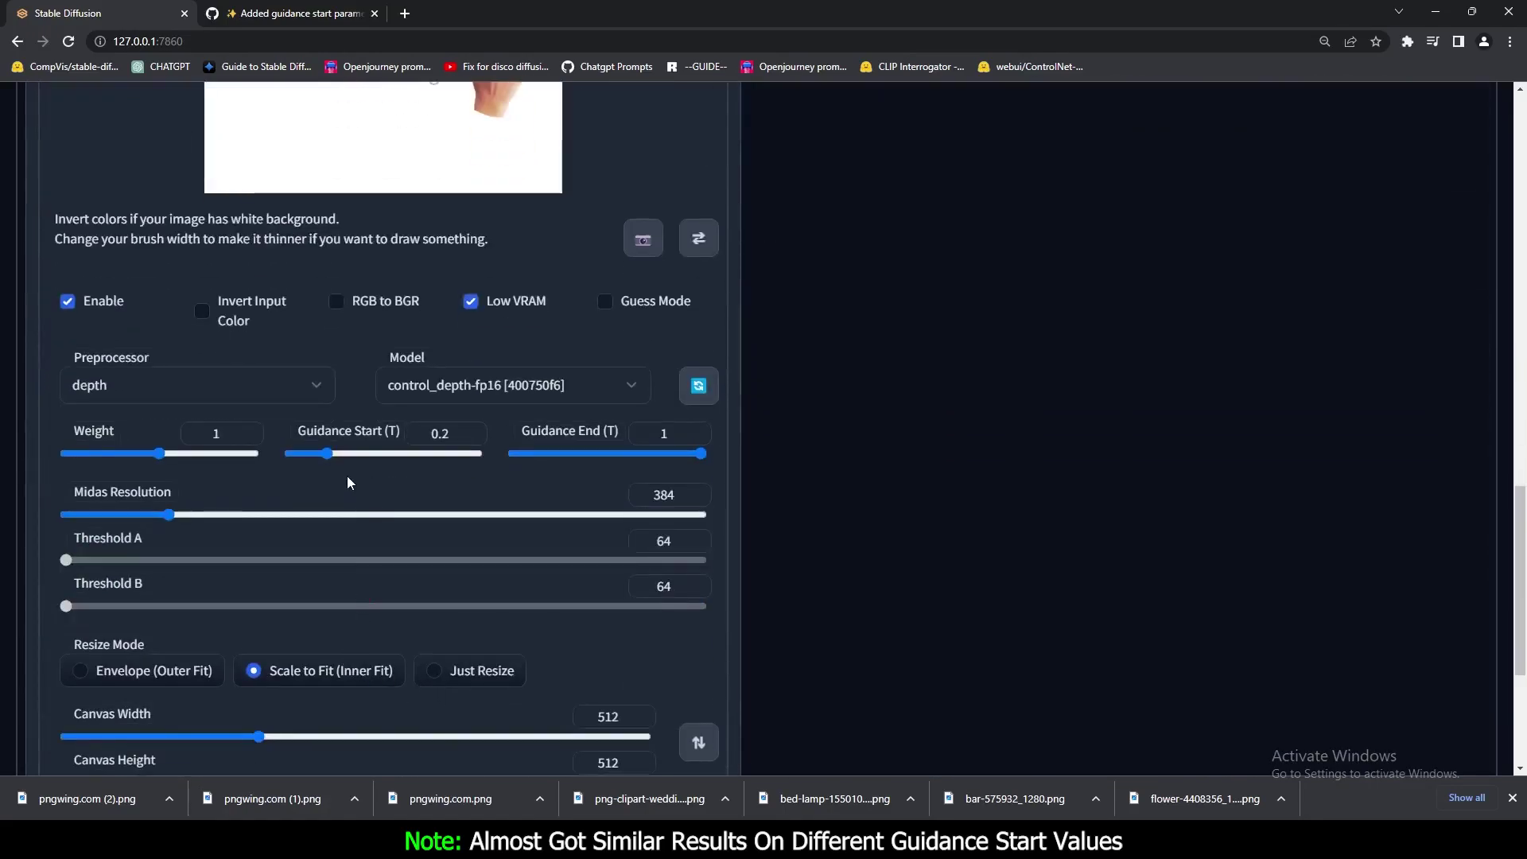
{"action": "left_click_drag", "start_coordinate": [327, 453], "coordinate": [417, 454]}
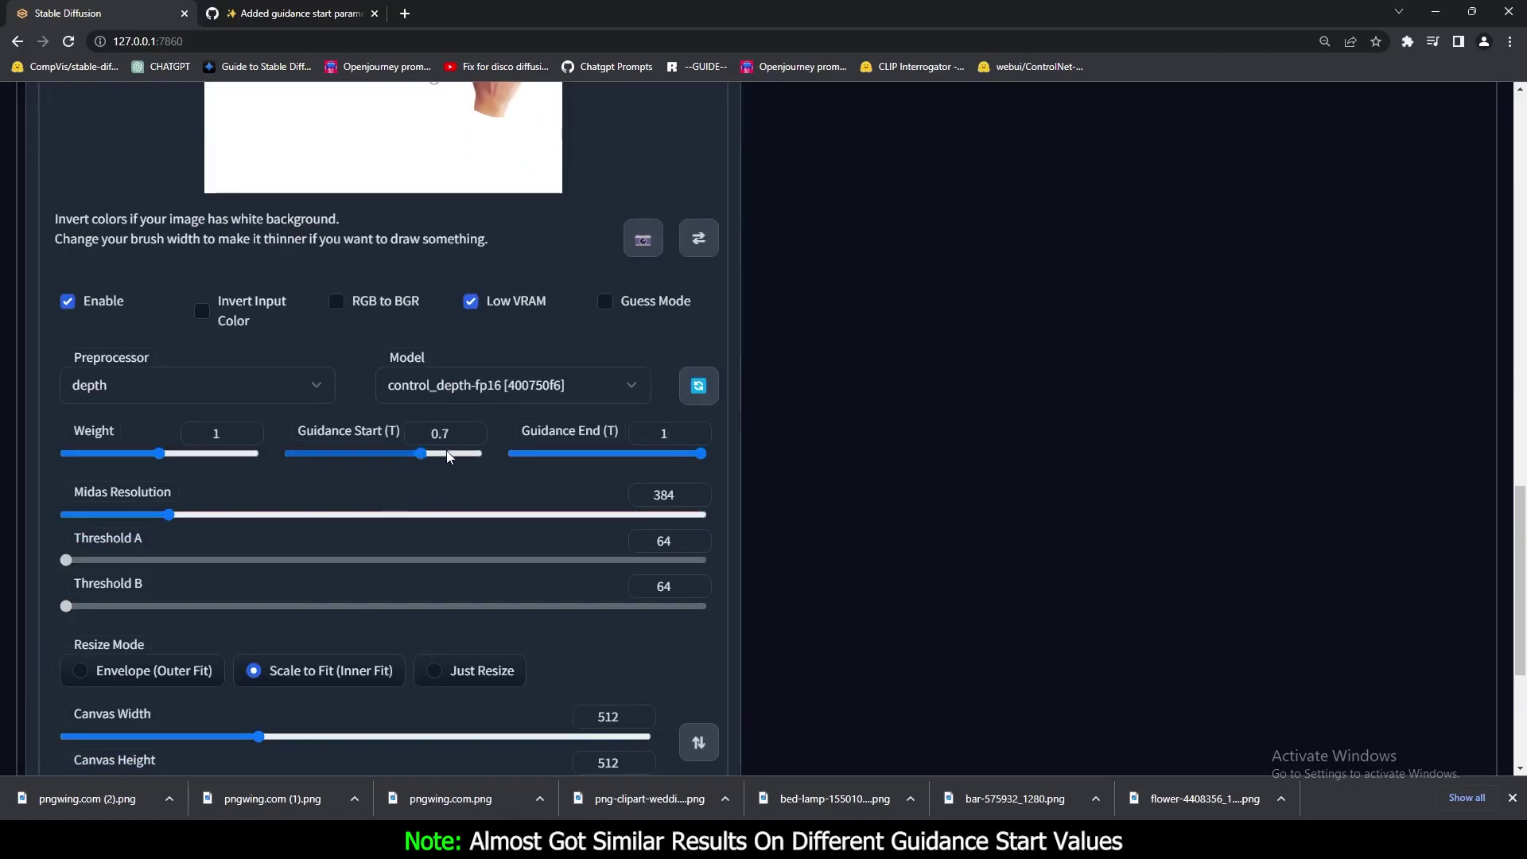
{"action": "scroll", "coordinate": [521, 450], "scroll_direction": "up", "scroll_amount": 15}
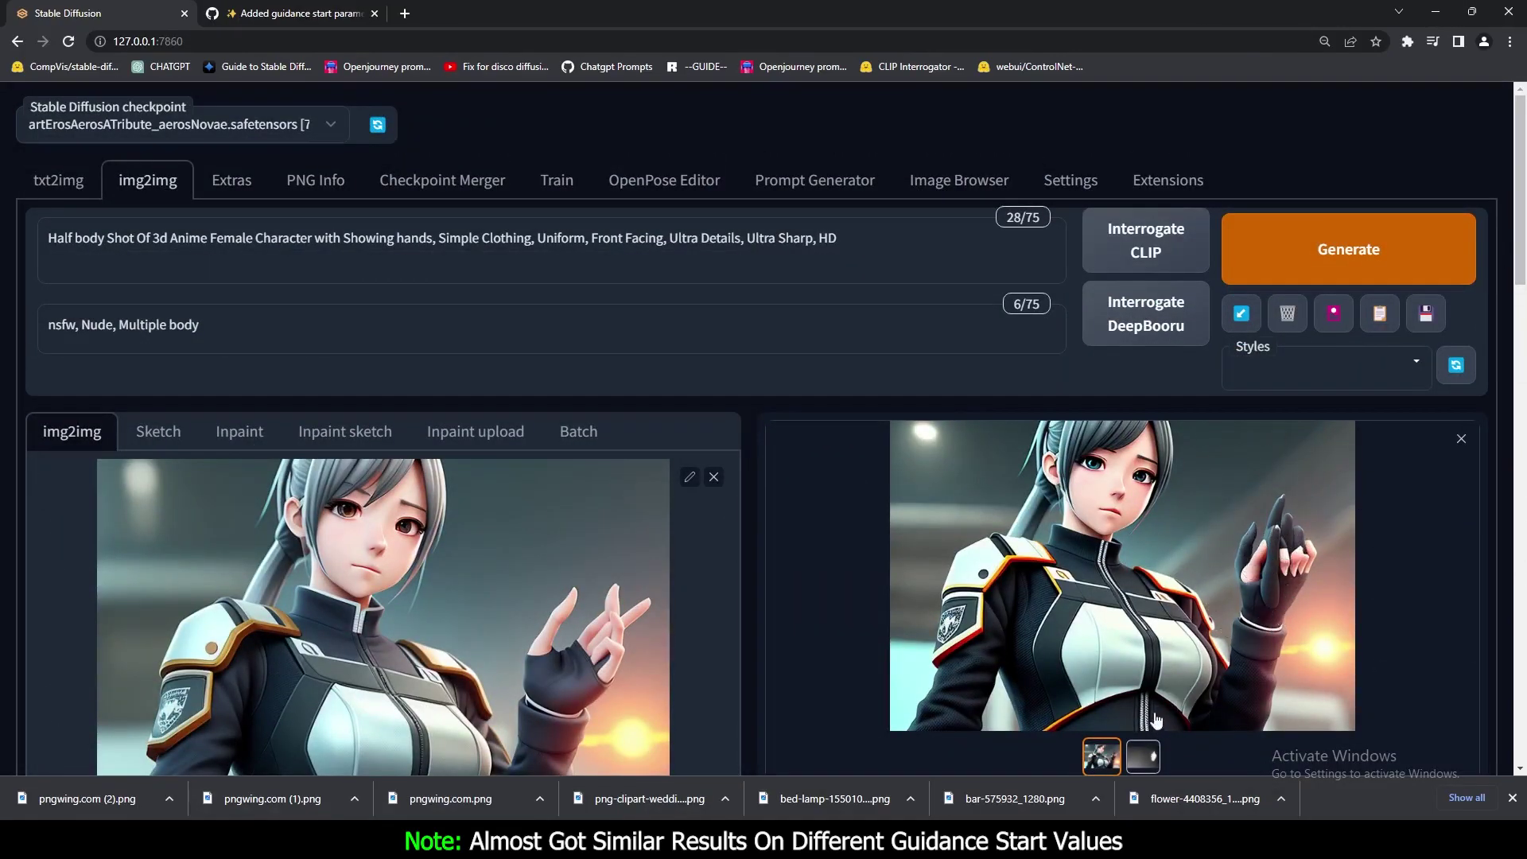
{"action": "left_click", "coordinate": [1142, 757]}
{"action": "left_click", "coordinate": [1101, 757]}
Switch Control Model - 0 to the hed preprocessor with the control_hed-fp16 model.
{"action": "left_click_drag", "start_coordinate": [1518, 227], "coordinate": [1519, 571]}
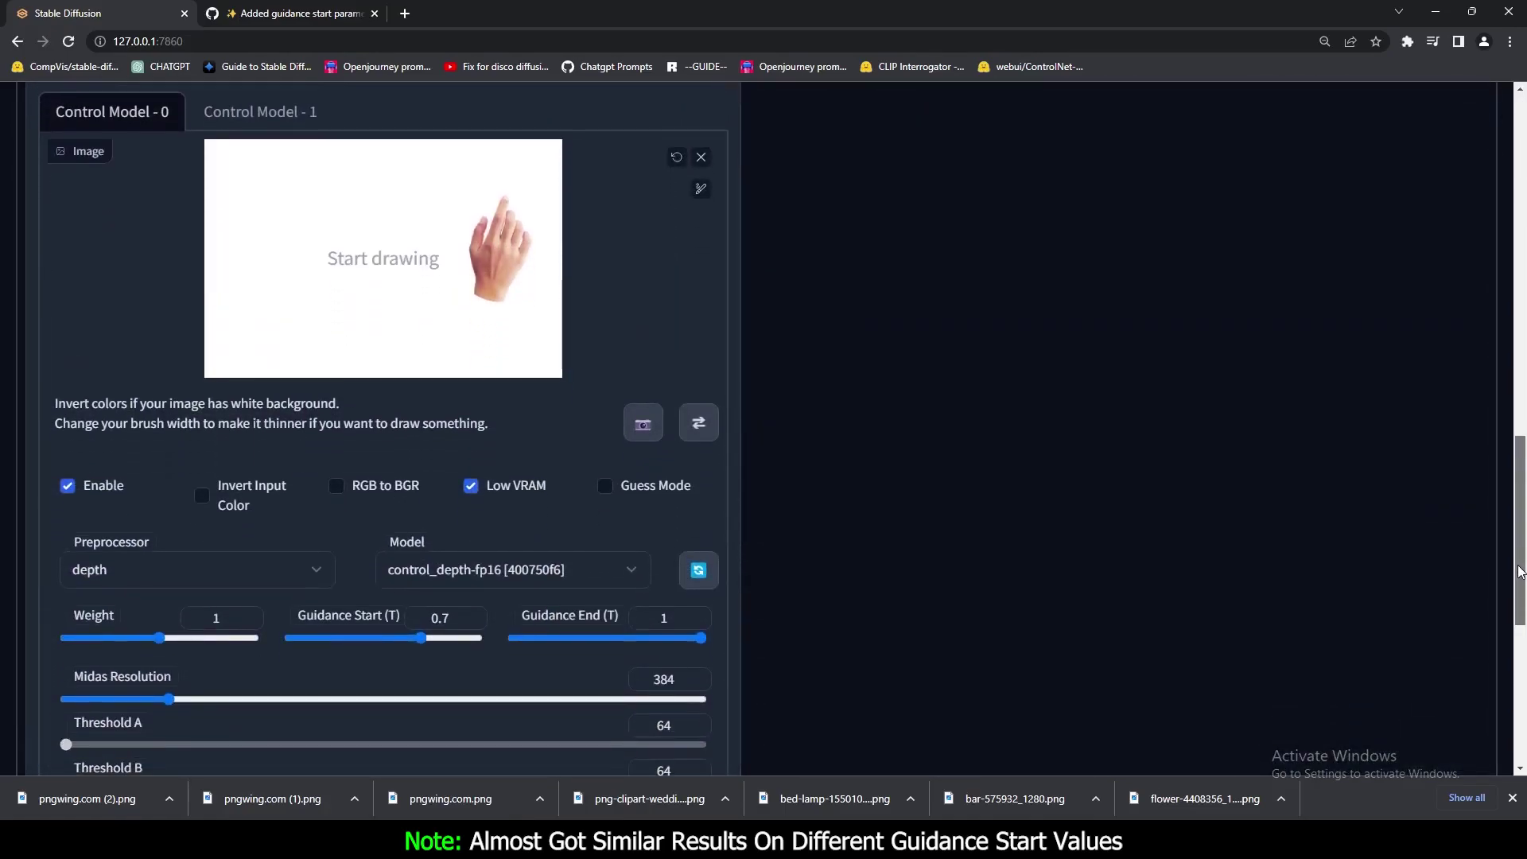
{"action": "left_click", "coordinate": [226, 568]}
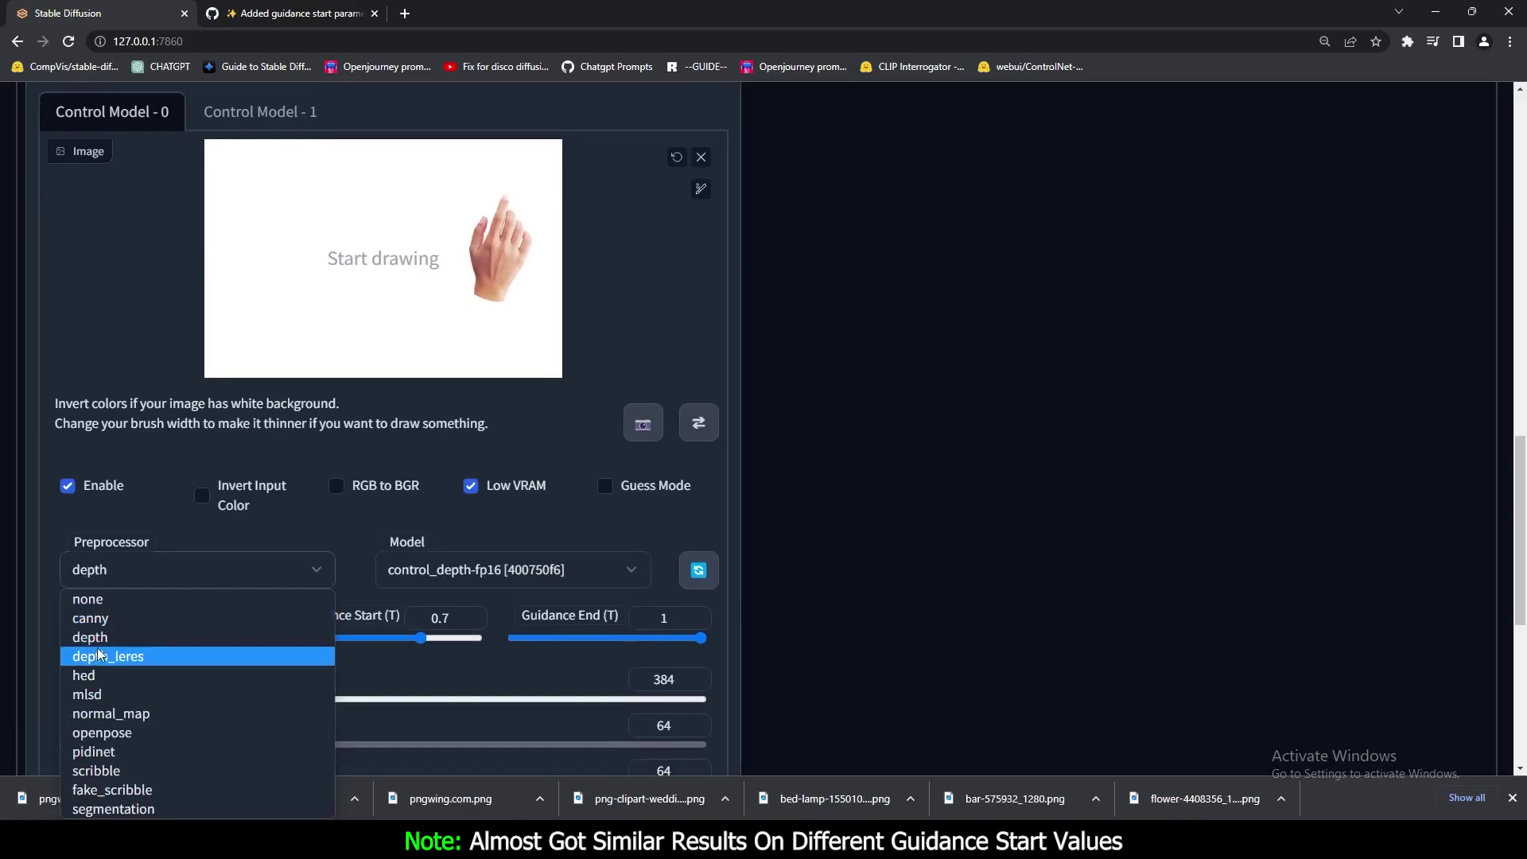
{"action": "left_click", "coordinate": [94, 677]}
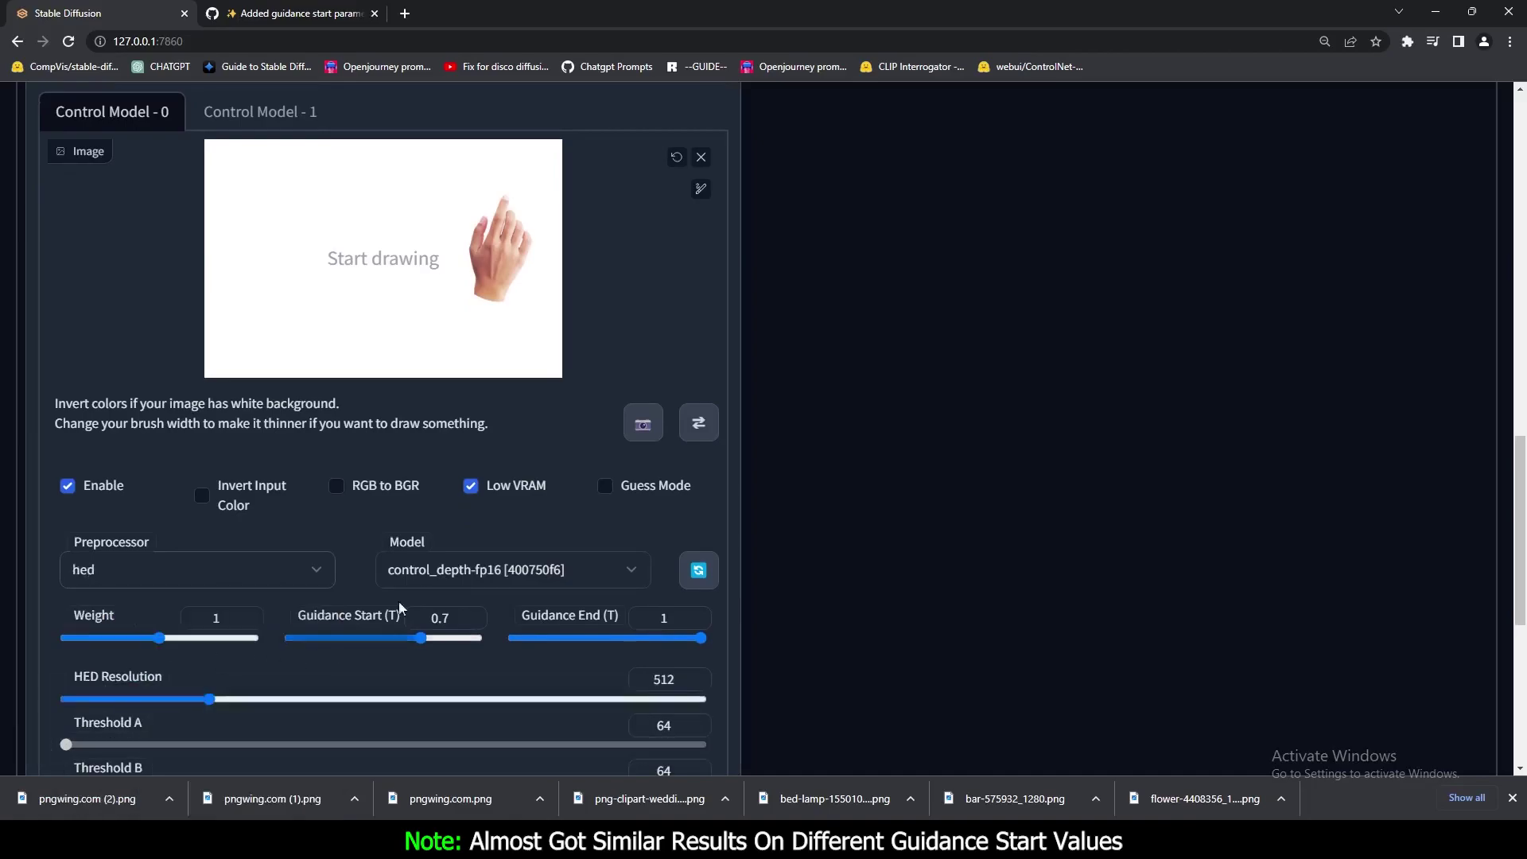
{"action": "left_click", "coordinate": [429, 569]}
{"action": "left_click", "coordinate": [450, 353]}
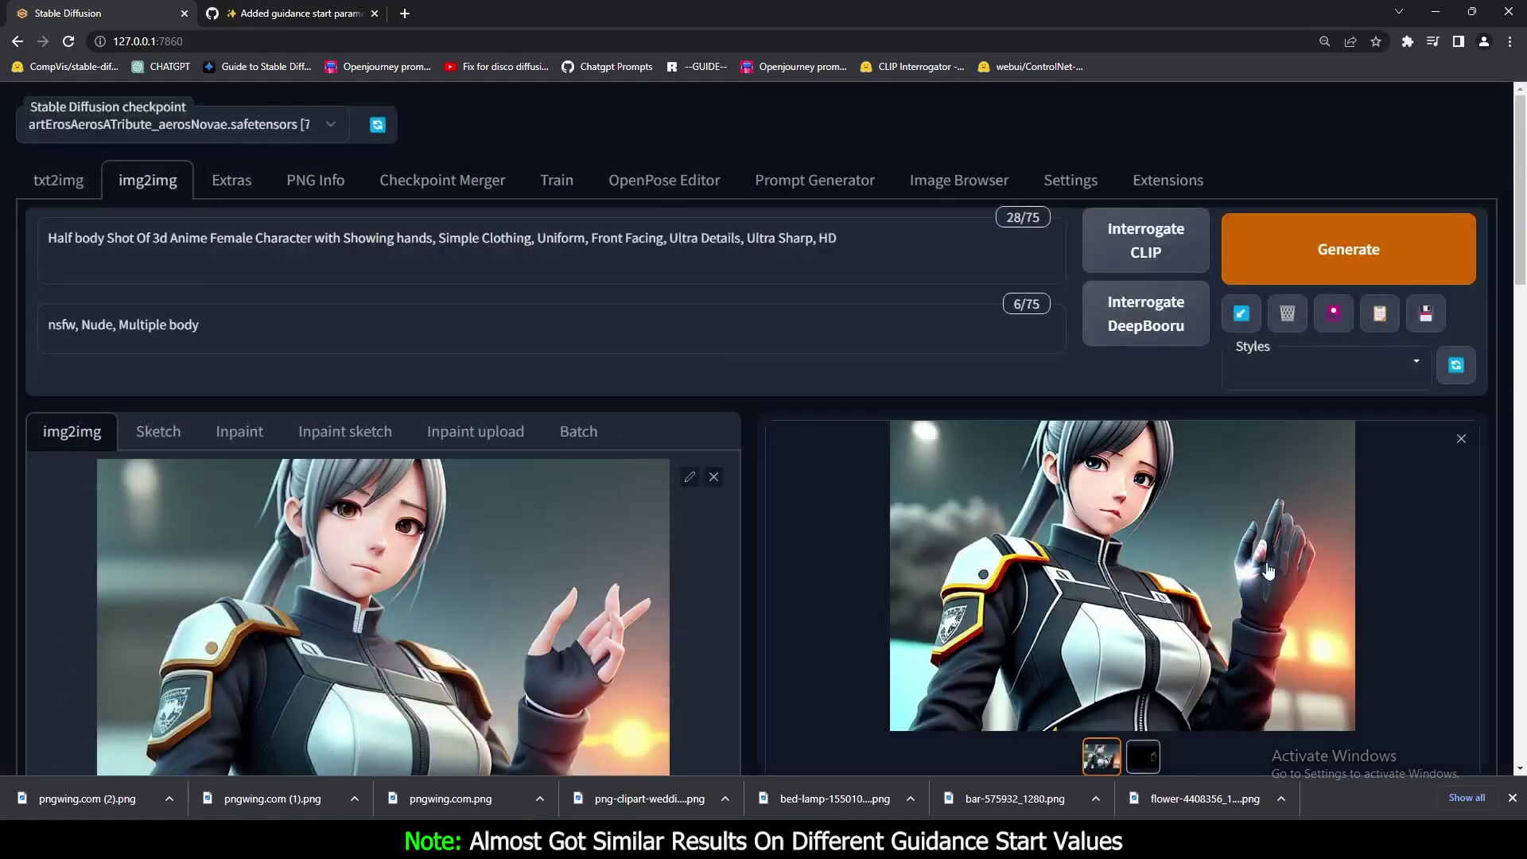
Inspect the hand in the enlarged hed result and compare it with the hed outline map.
{"action": "left_click", "coordinate": [1263, 564]}
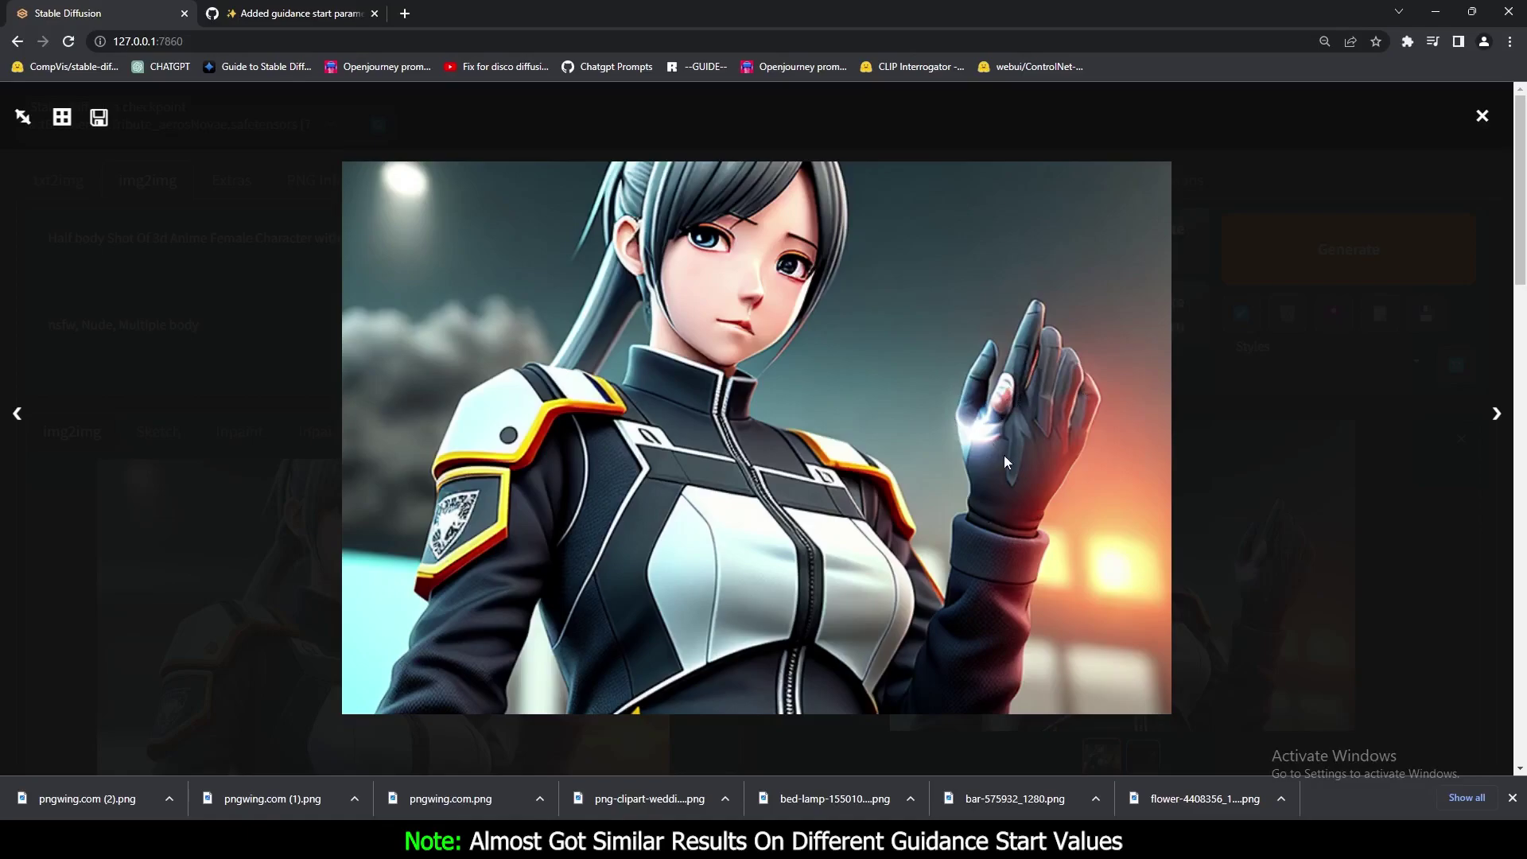
{"action": "left_click", "coordinate": [1452, 565]}
{"action": "left_click", "coordinate": [1155, 745]}
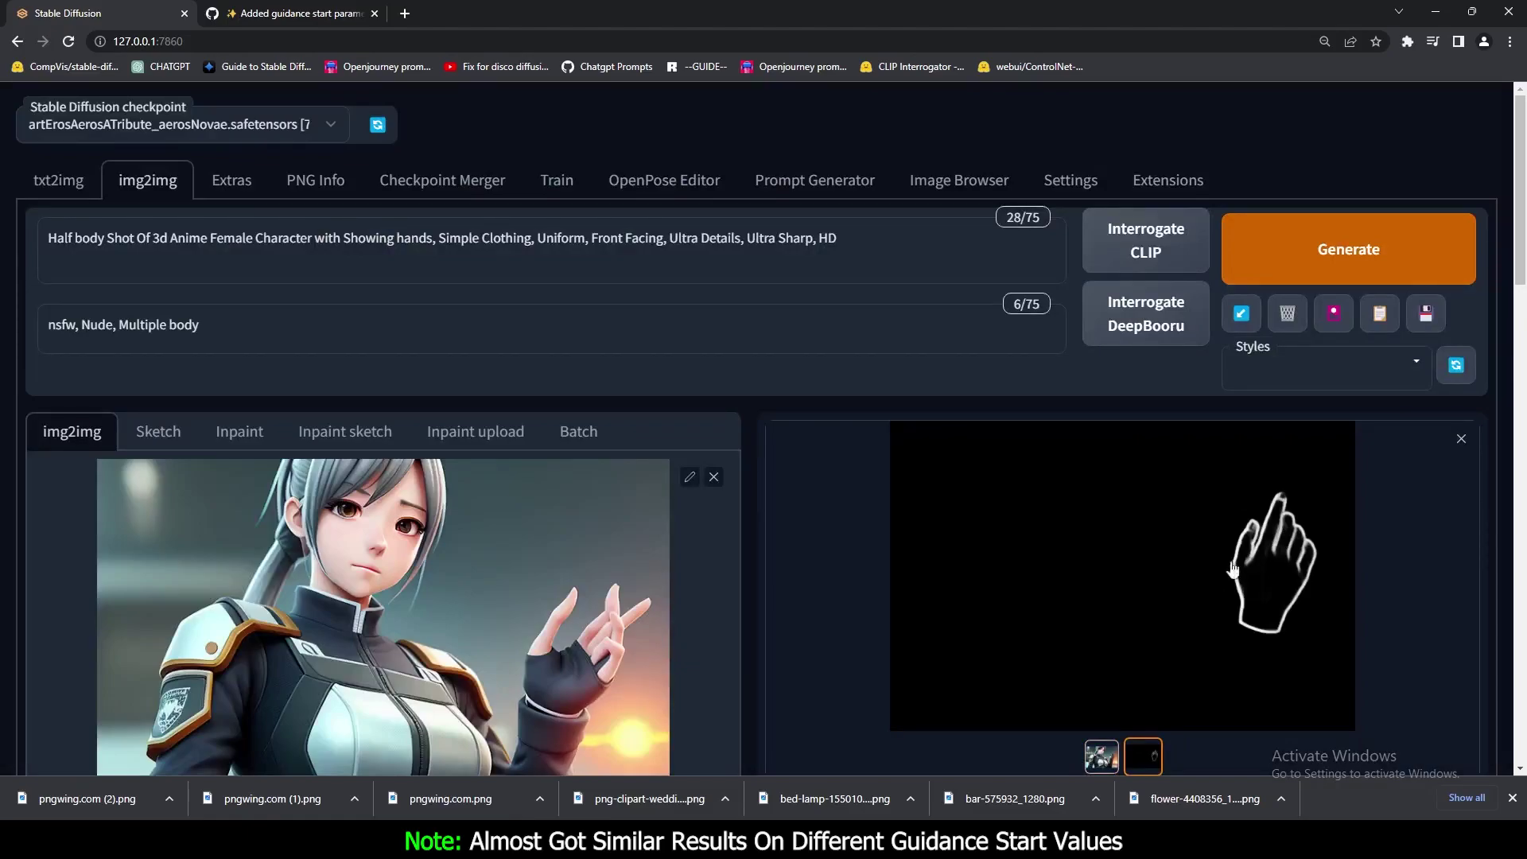
{"action": "left_click", "coordinate": [1102, 756]}
Switch Control Model - 0 to the canny preprocessor with the control_canny-fp16 model.
{"action": "scroll", "coordinate": [953, 548], "scroll_direction": "down", "scroll_amount": 1}
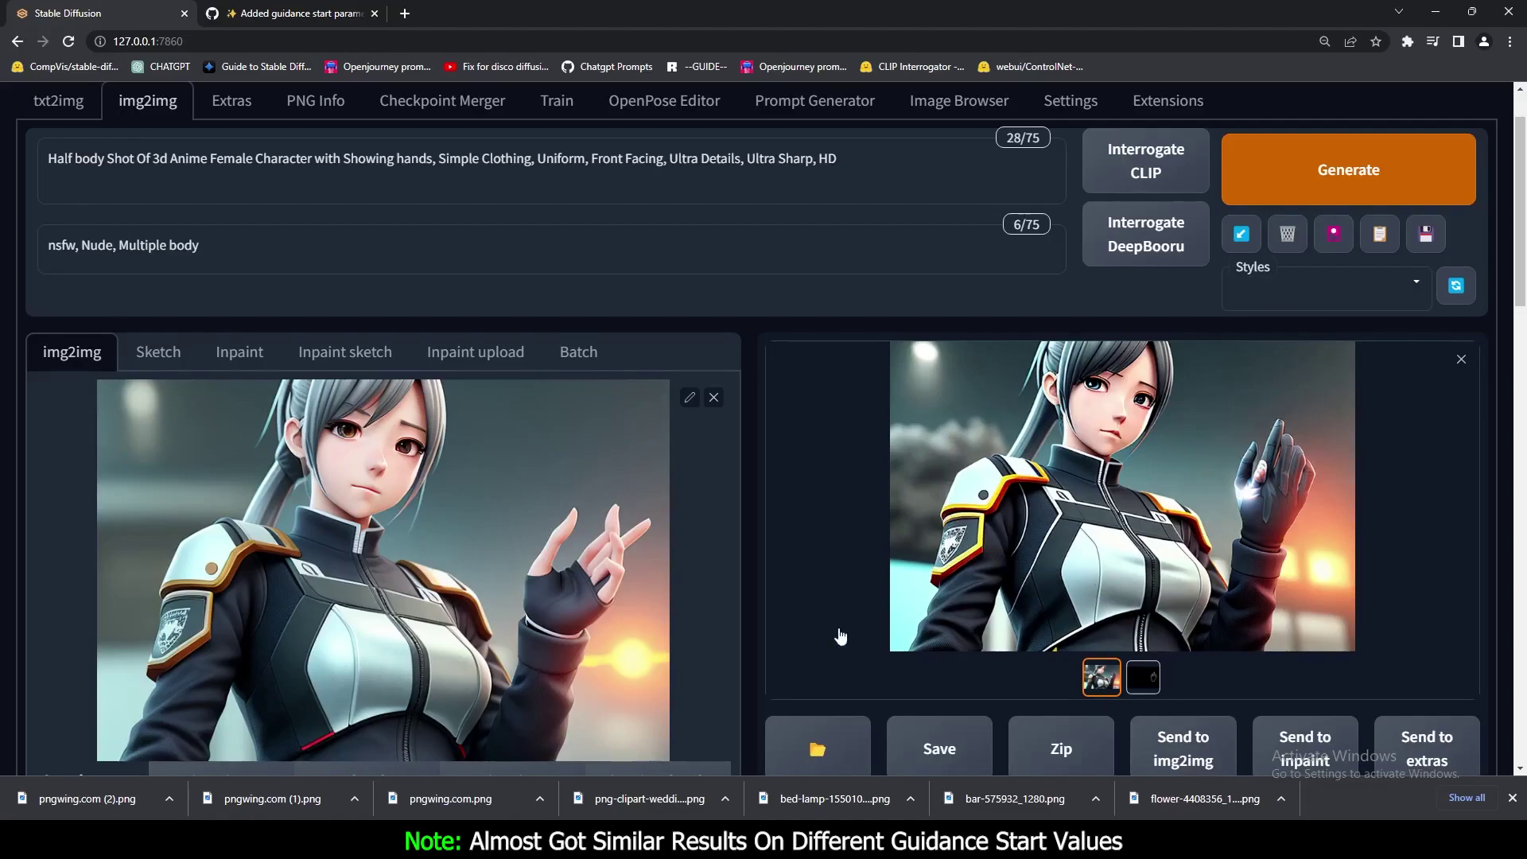
{"action": "scroll", "coordinate": [388, 646], "scroll_direction": "down", "scroll_amount": 15}
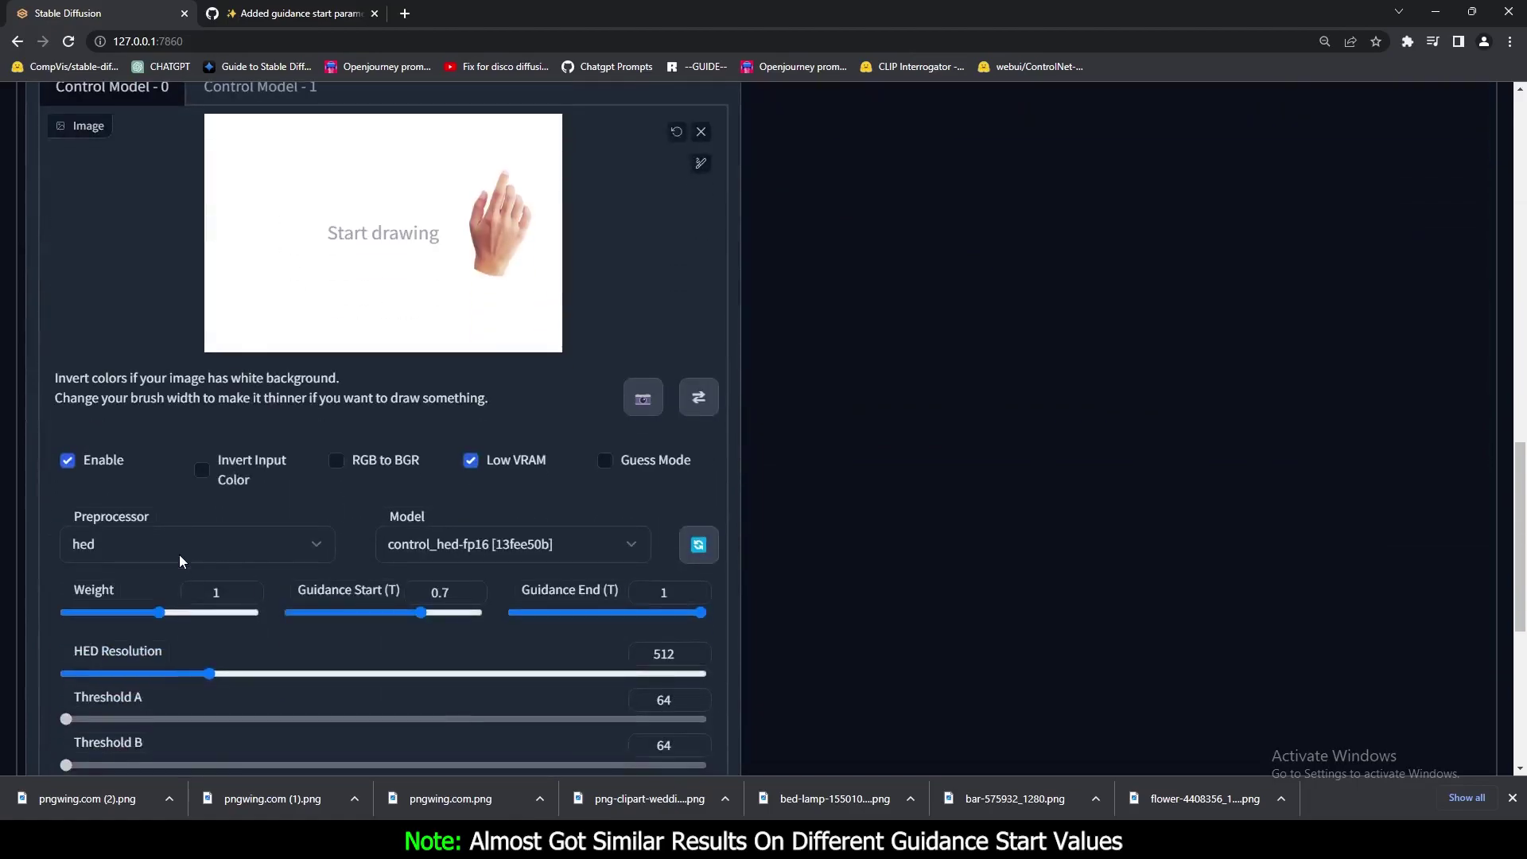
{"action": "left_click", "coordinate": [165, 542]}
{"action": "left_click", "coordinate": [116, 587]}
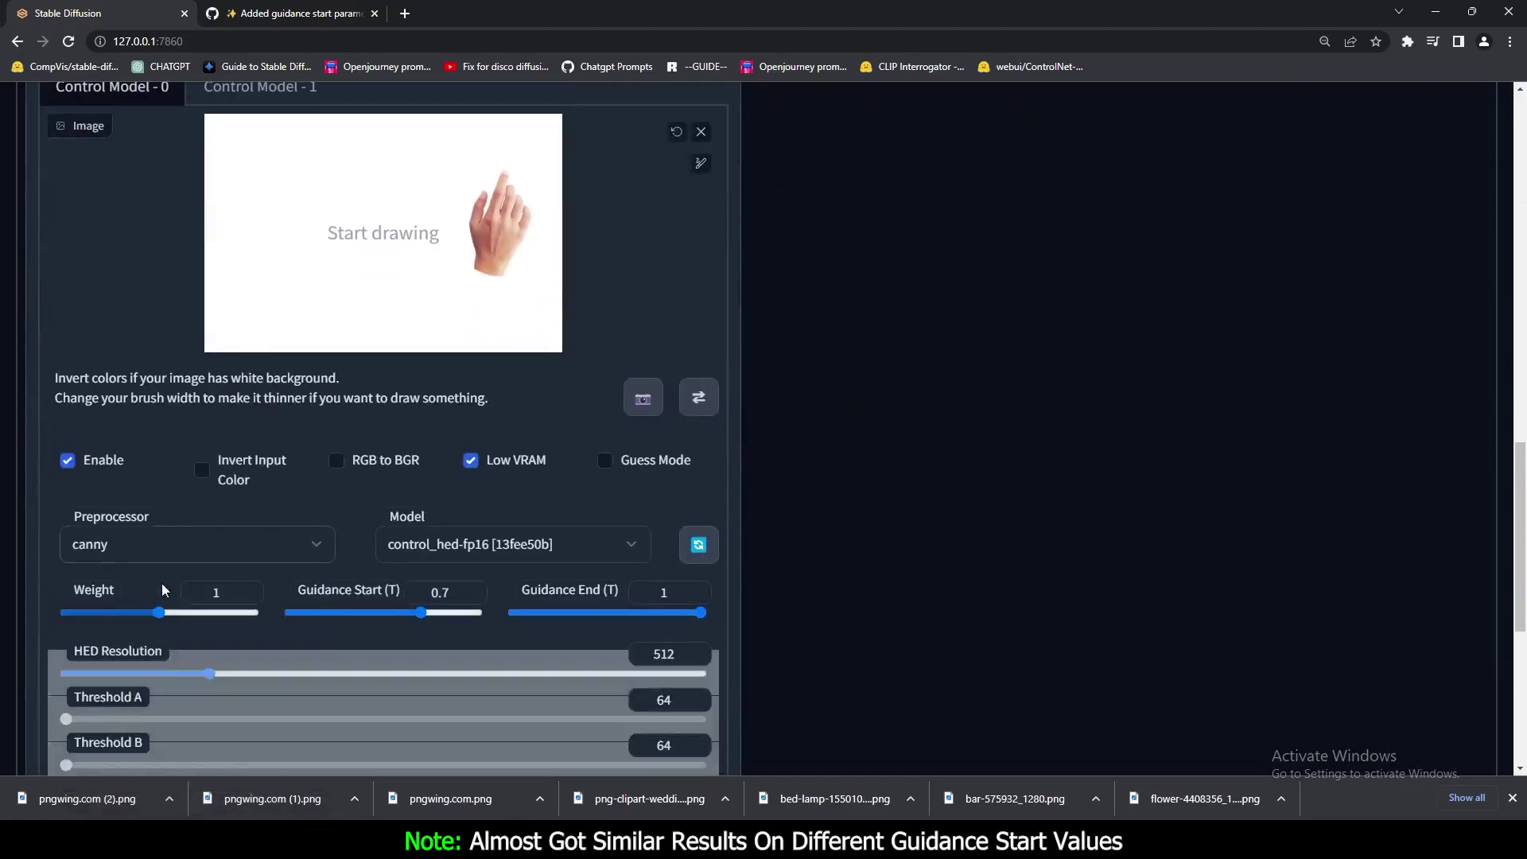
{"action": "left_click", "coordinate": [441, 550]}
{"action": "left_click", "coordinate": [471, 289]}
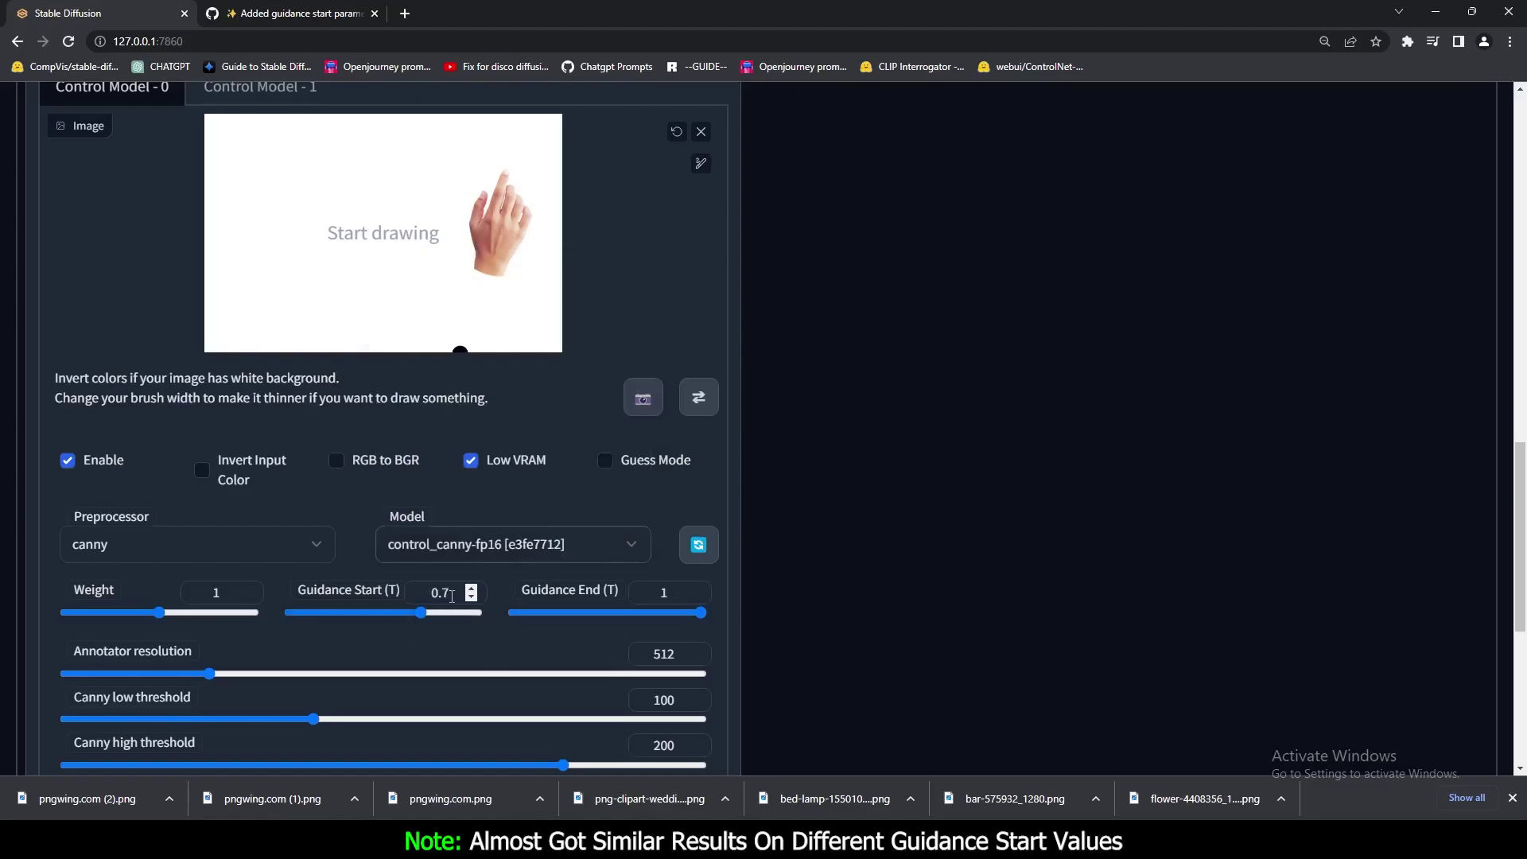
View the canny-guided img2img result enlarged and examine the gloved hand.
{"action": "scroll", "coordinate": [1342, 599], "scroll_direction": "up", "scroll_amount": 15}
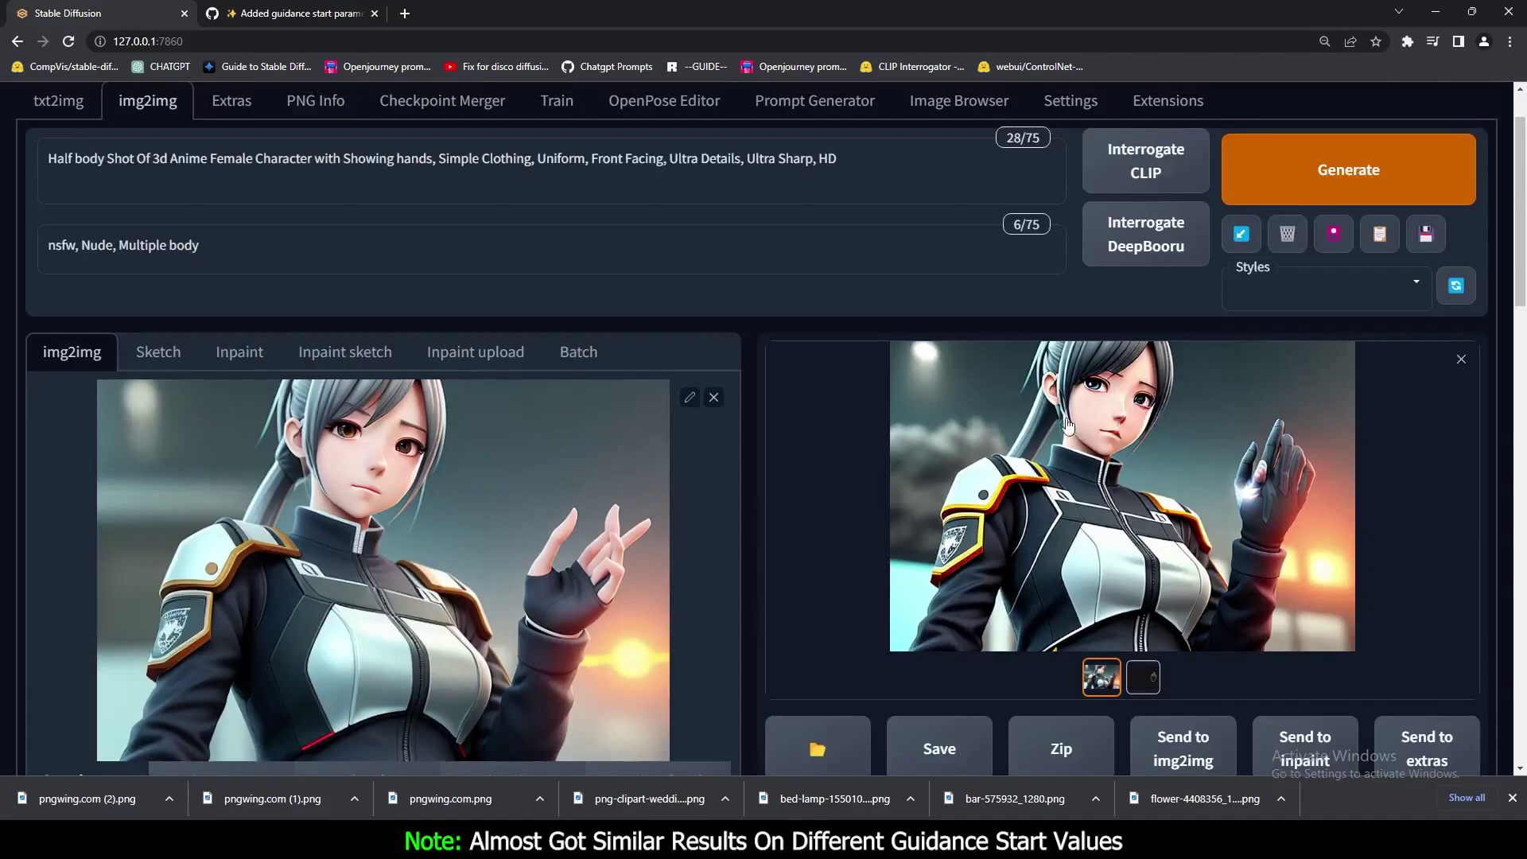
{"action": "left_click", "coordinate": [1155, 488]}
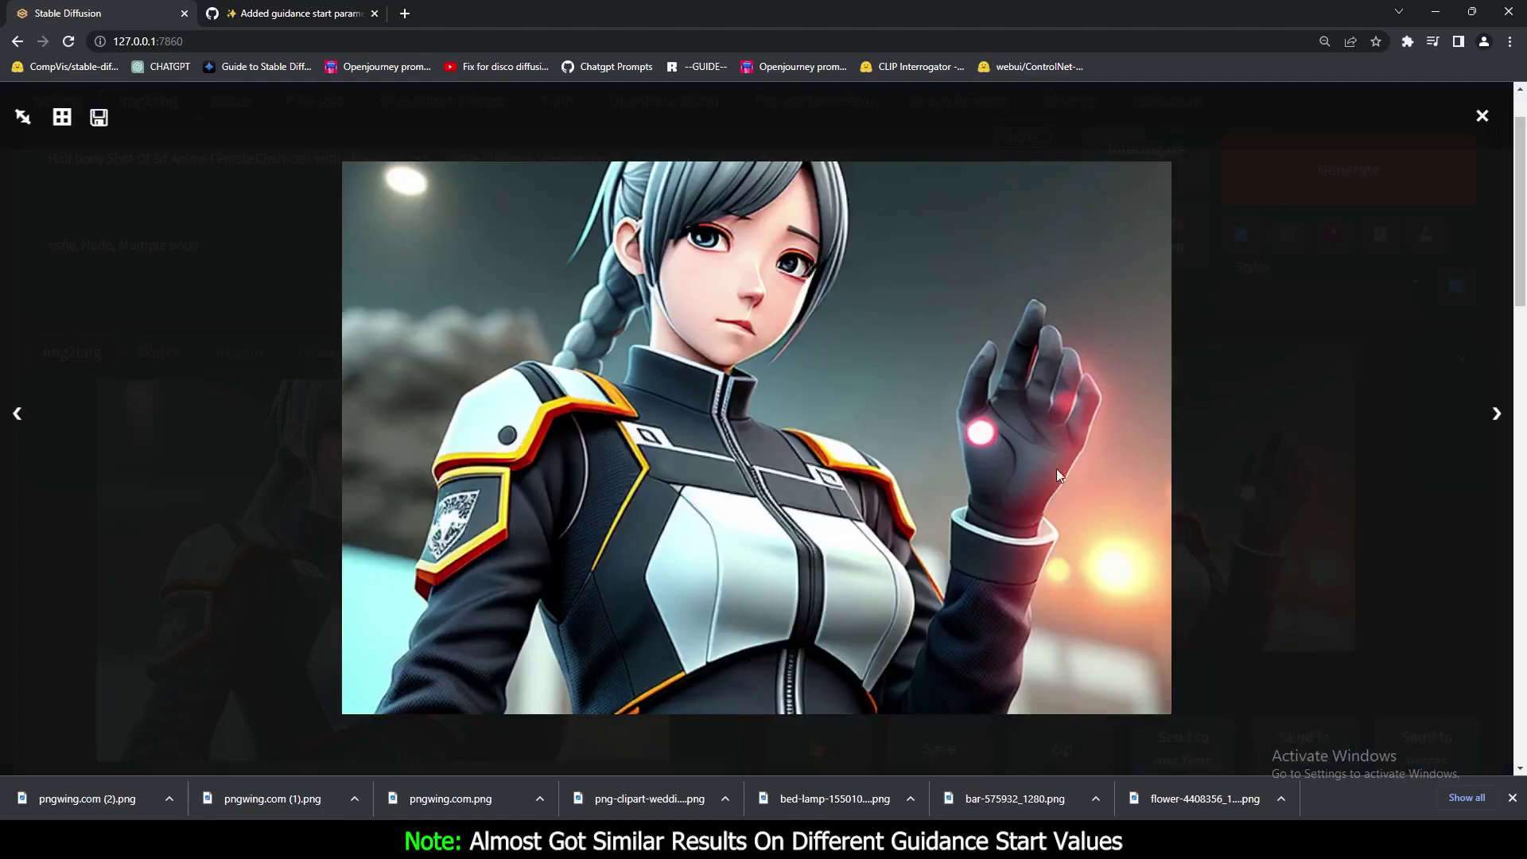
{"action": "left_click", "coordinate": [986, 415]}
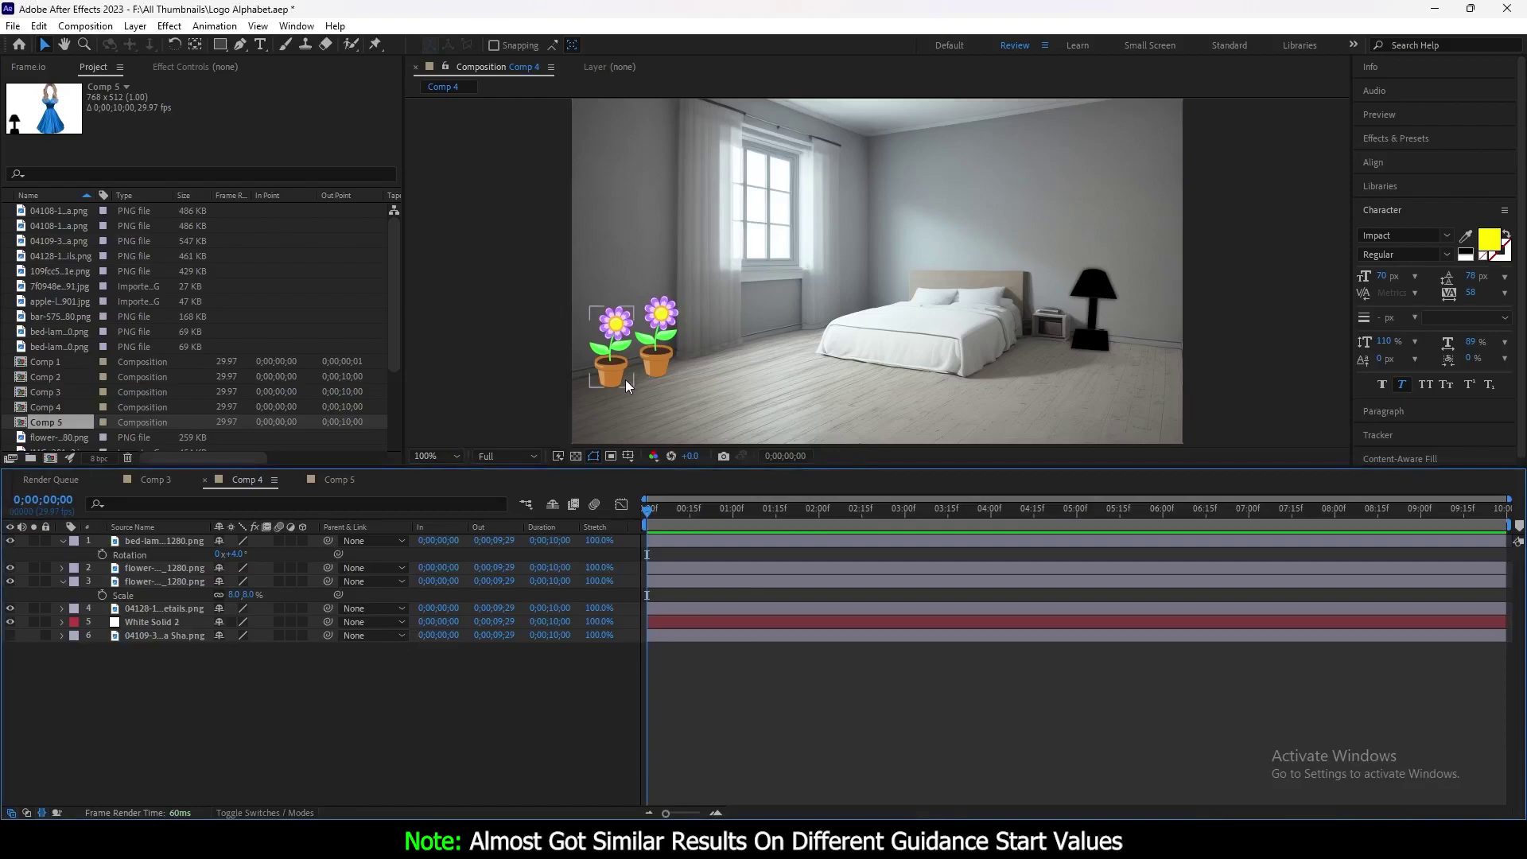
In After Effects, check the flower and lamp cutouts in Comp 4 against the bedroom by toggling the room layer's visibility.
{"action": "scroll", "coordinate": [652, 370], "scroll_direction": "up", "scroll_amount": 2}
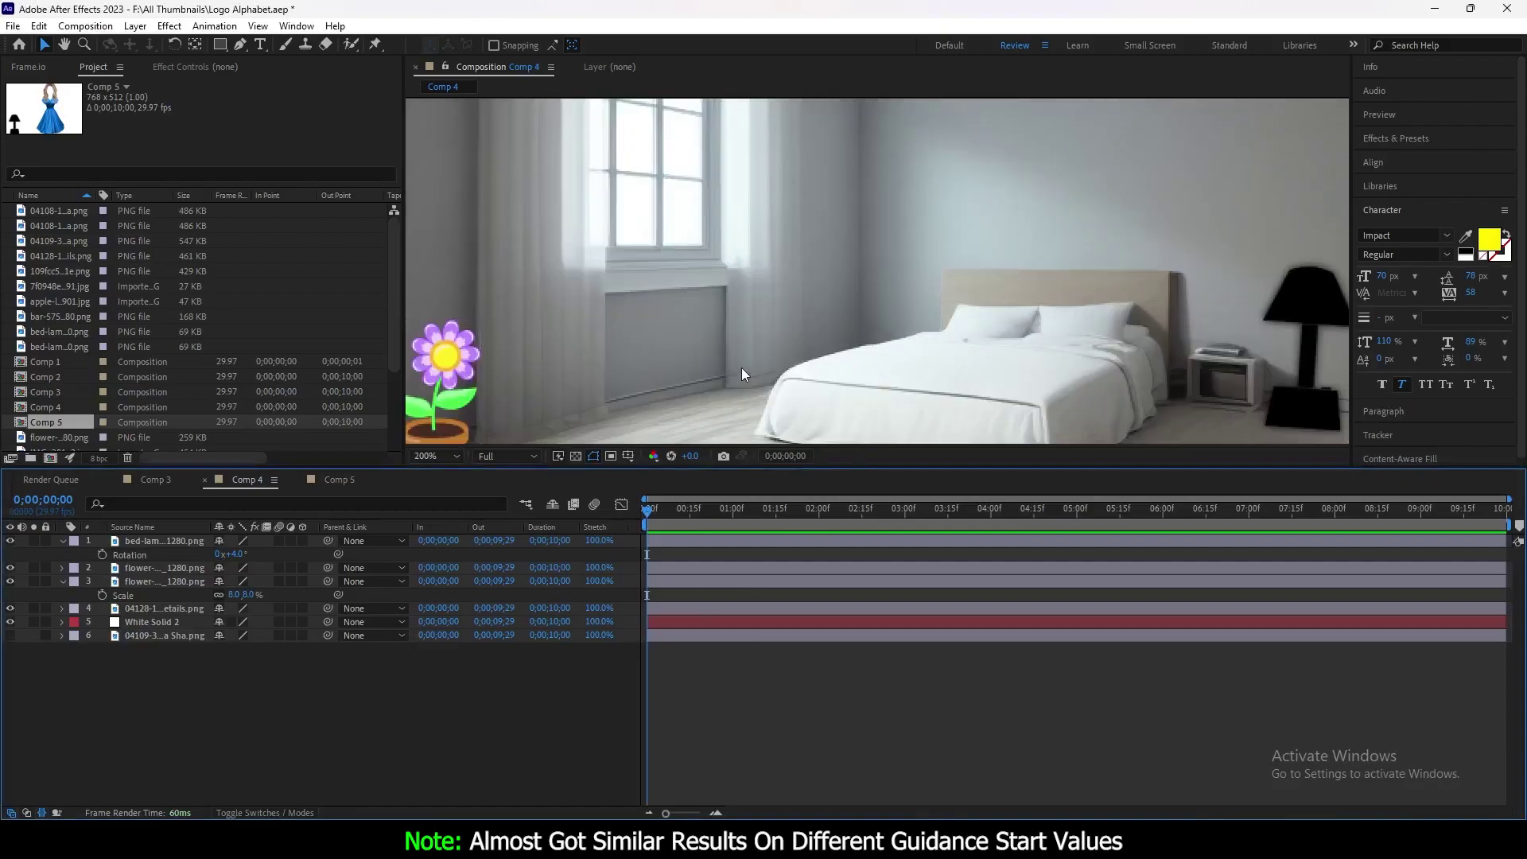
{"action": "scroll", "coordinate": [741, 369], "scroll_direction": "down", "scroll_amount": 2}
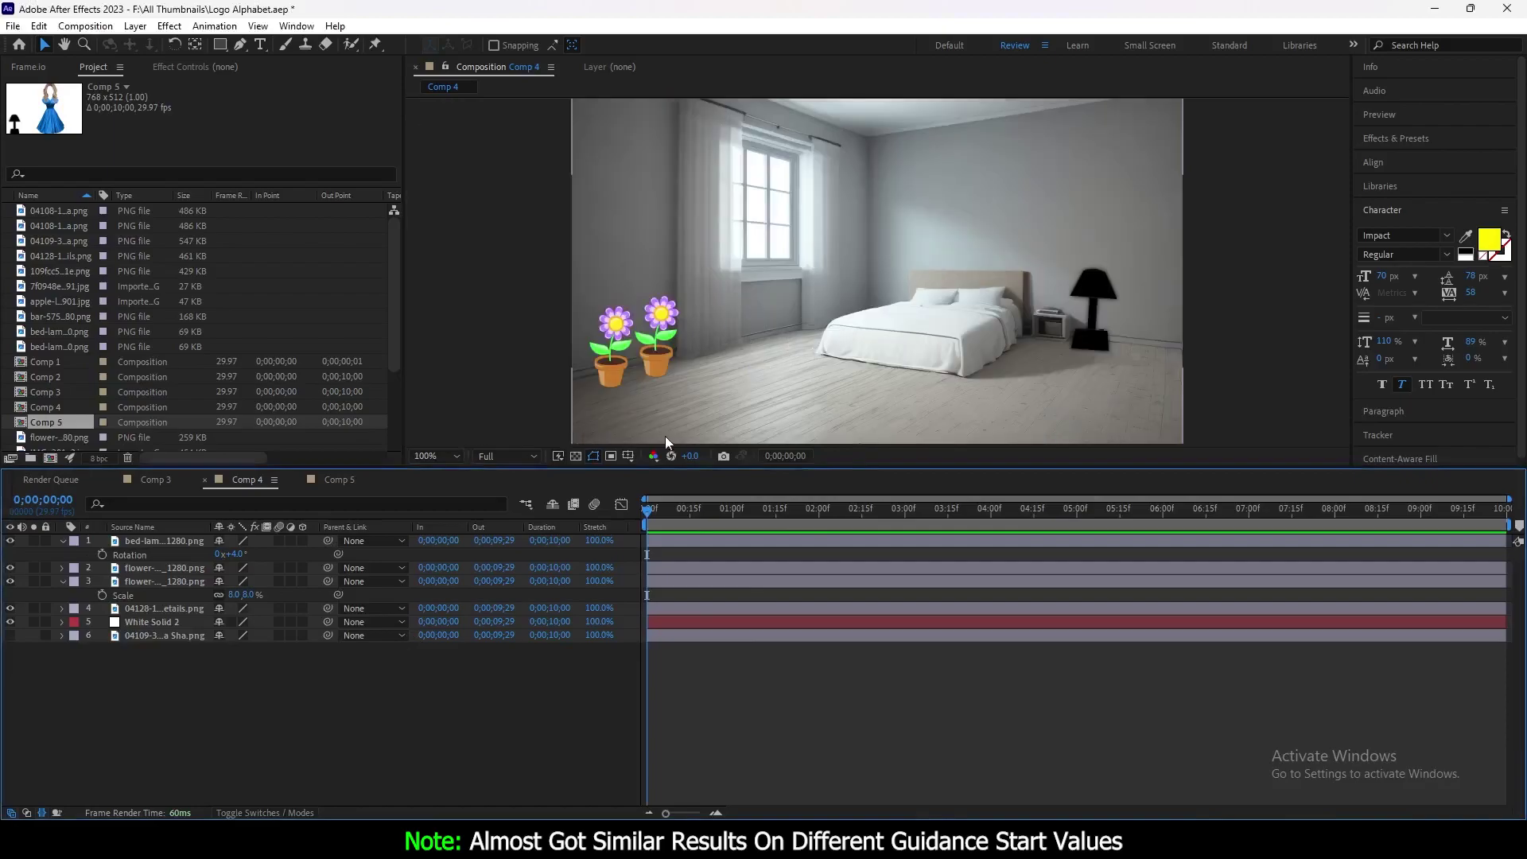
{"action": "left_click", "coordinate": [10, 609]}
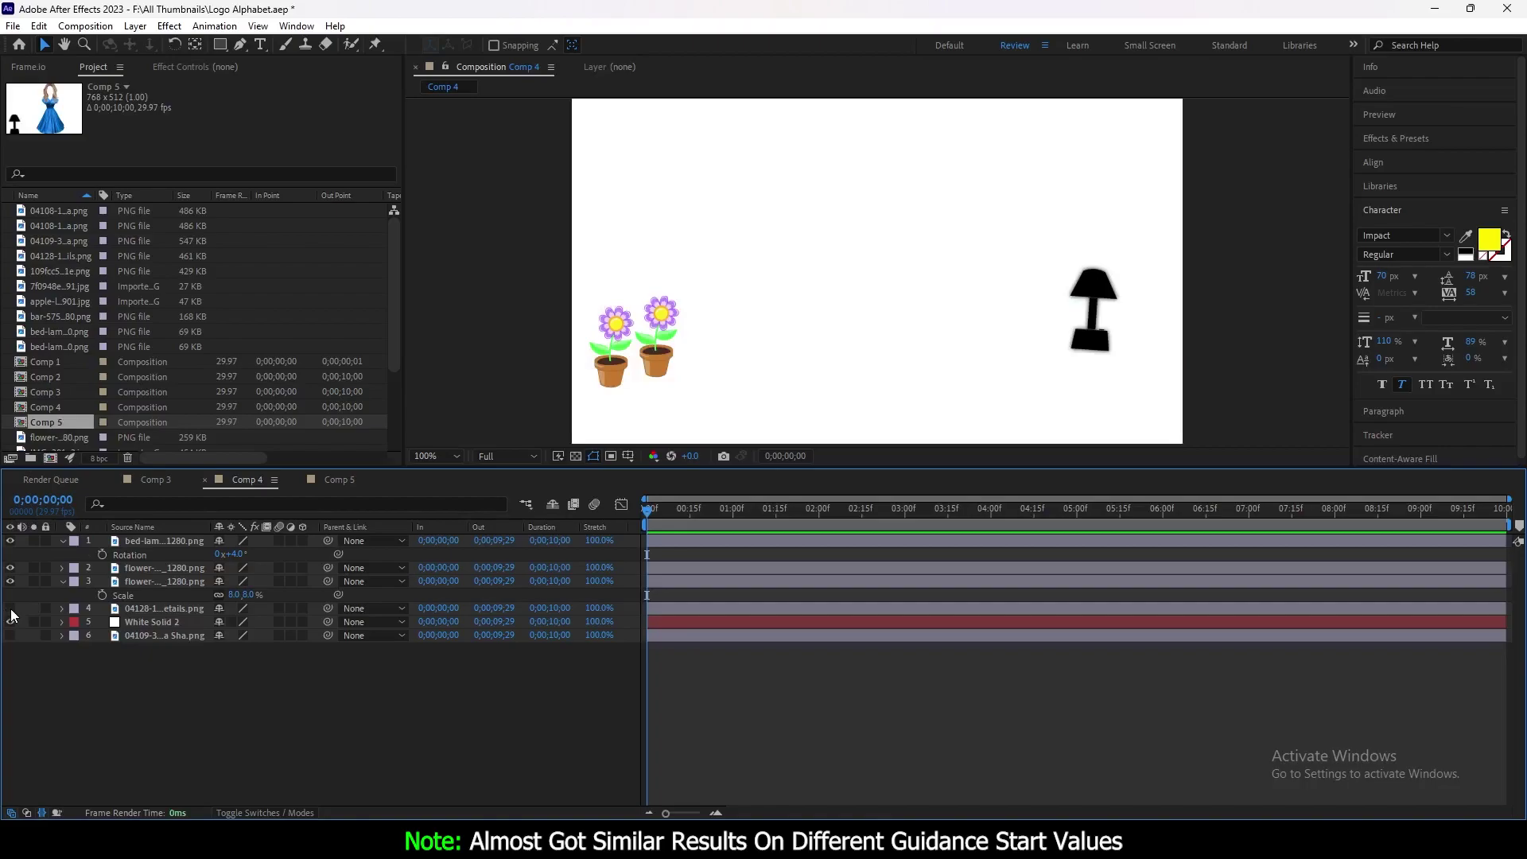
{"action": "left_click", "coordinate": [10, 609]}
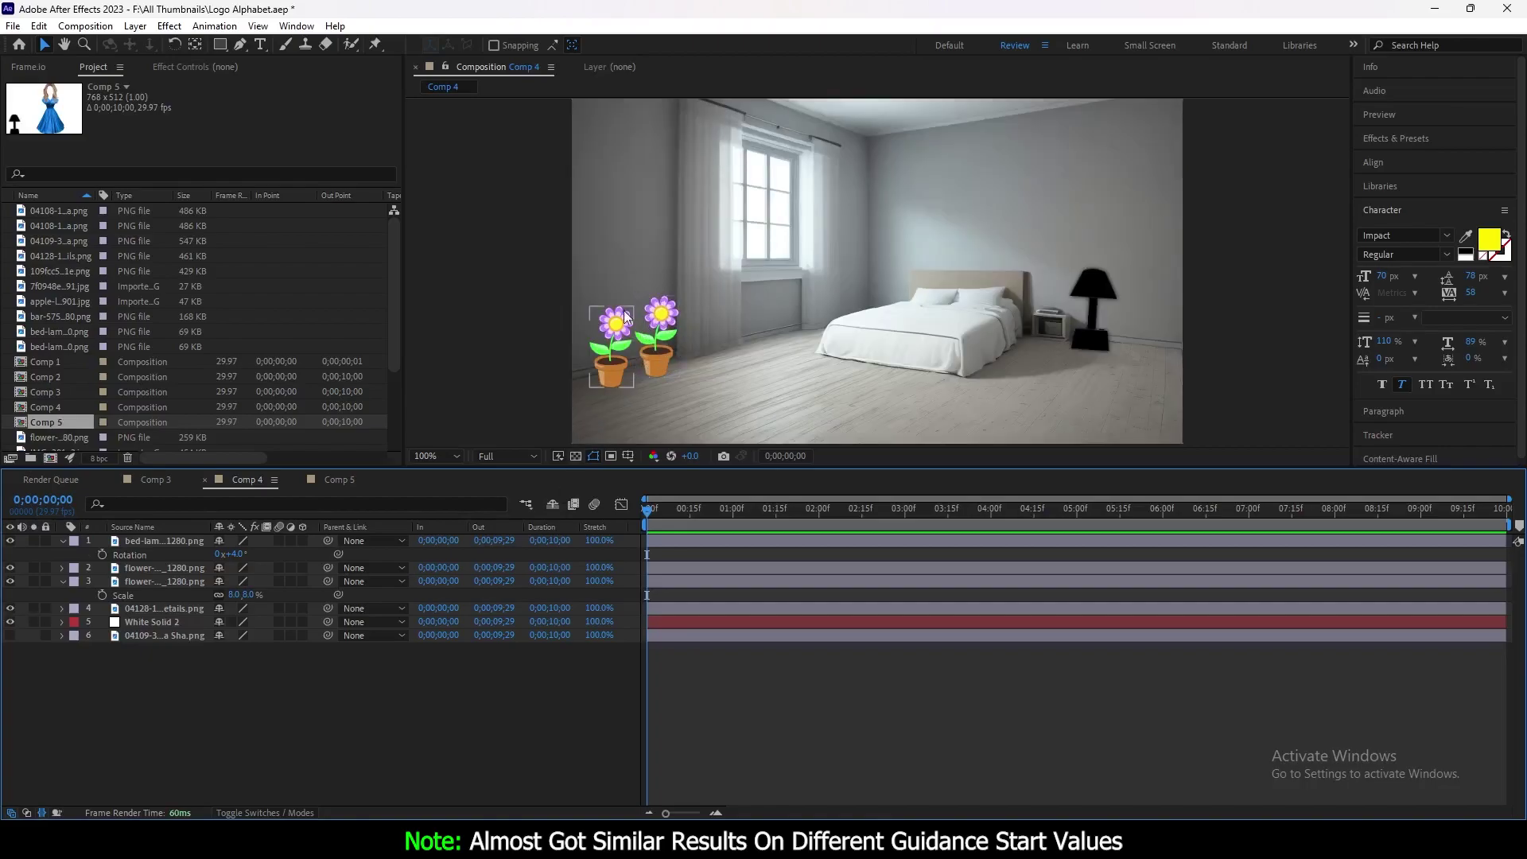
{"action": "left_click", "coordinate": [1096, 286]}
{"action": "left_click", "coordinate": [883, 368]}
Open Comp 5 and compare its hair, dress and lamp cutouts with the original character image, toggling the character layer's visibility.
{"action": "left_click", "coordinate": [340, 480]}
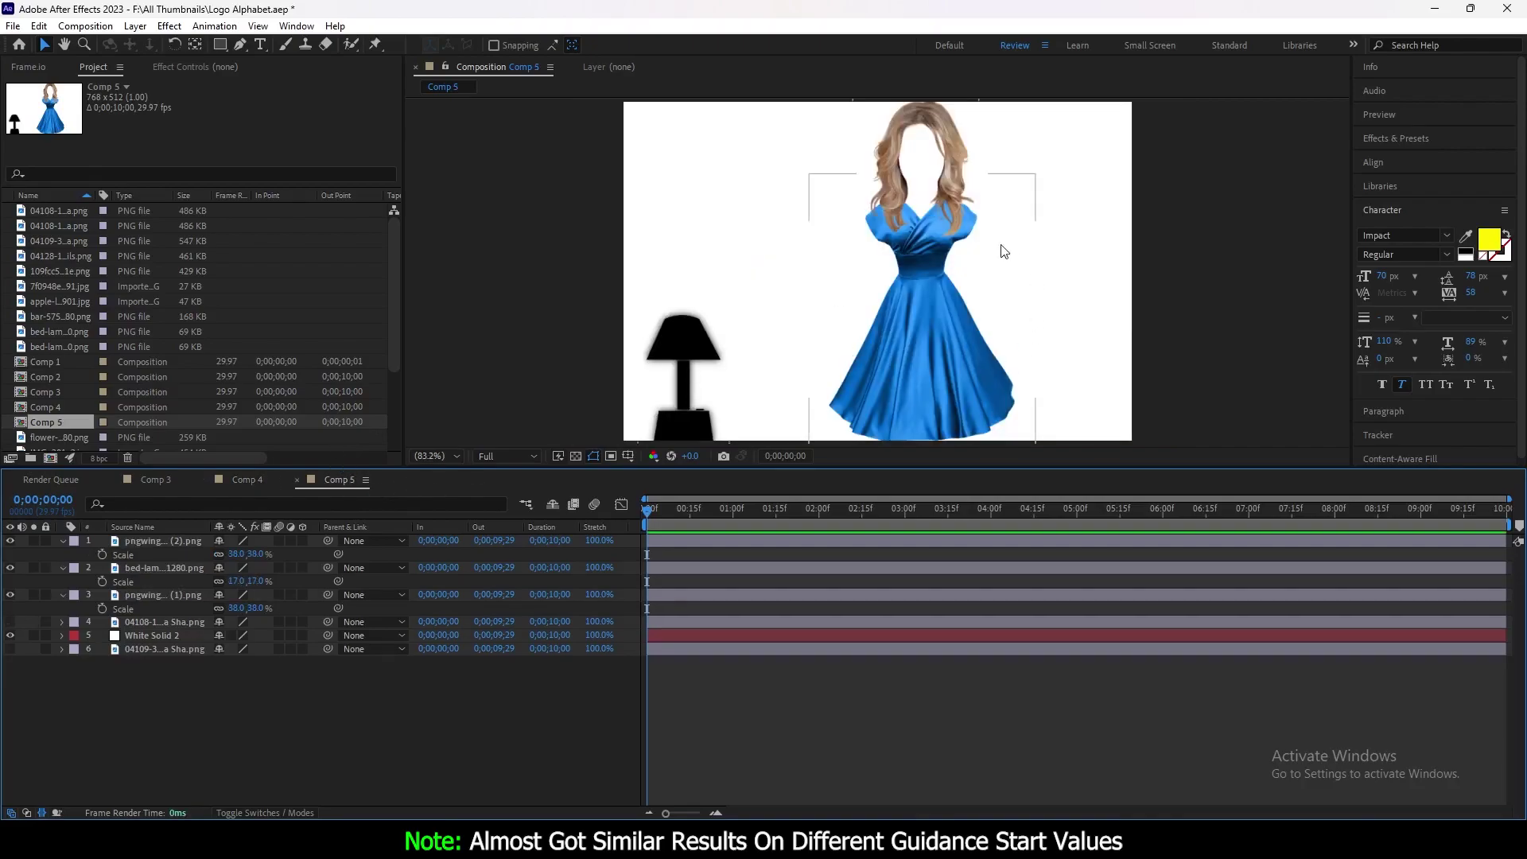
{"action": "left_click", "coordinate": [962, 840]}
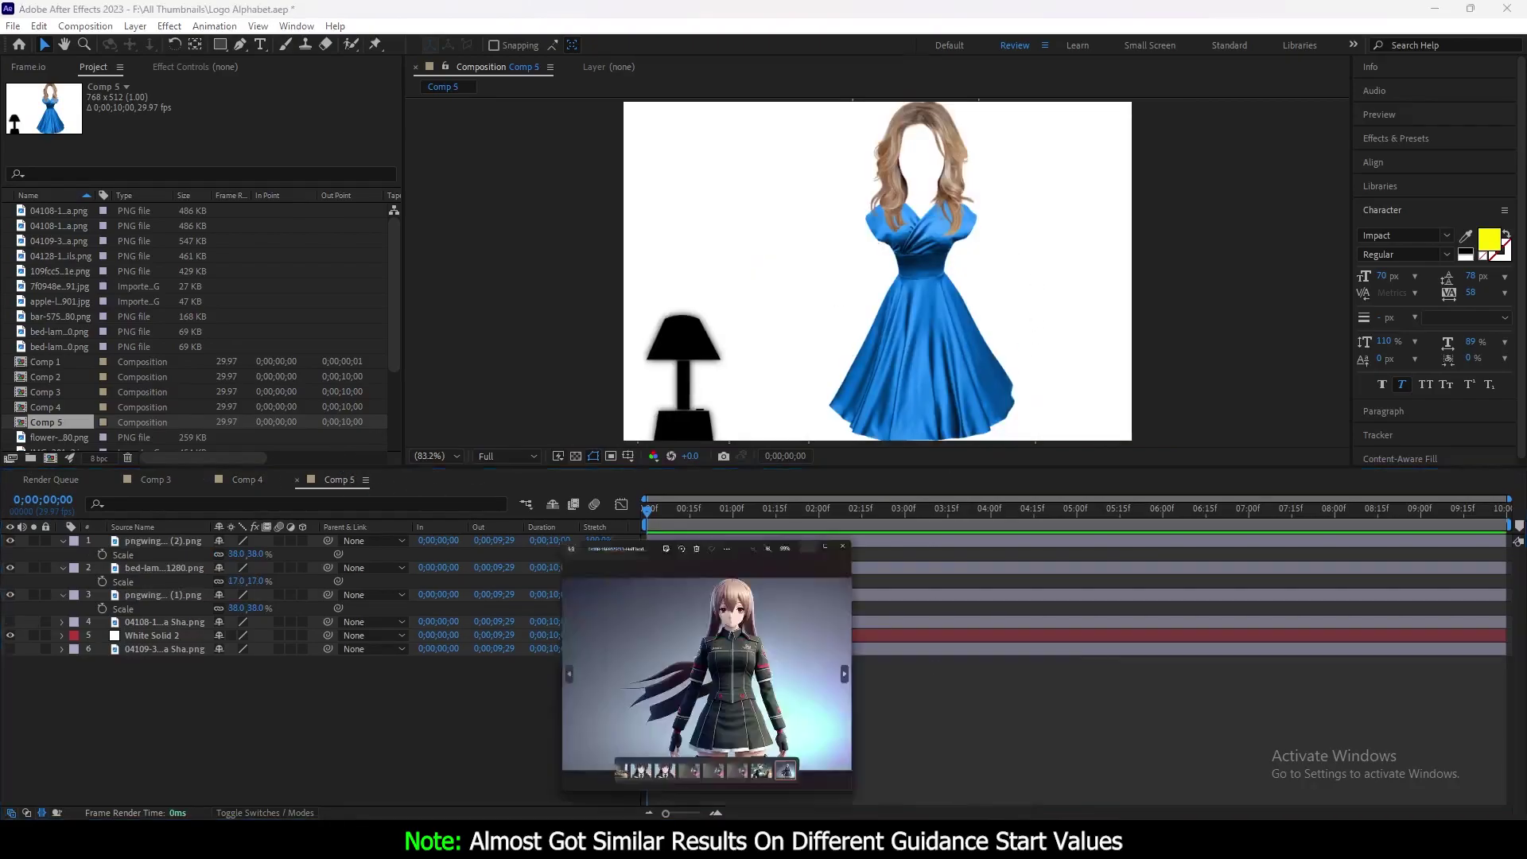
{"action": "left_click_drag", "start_coordinate": [519, 250], "coordinate": [471, 288]}
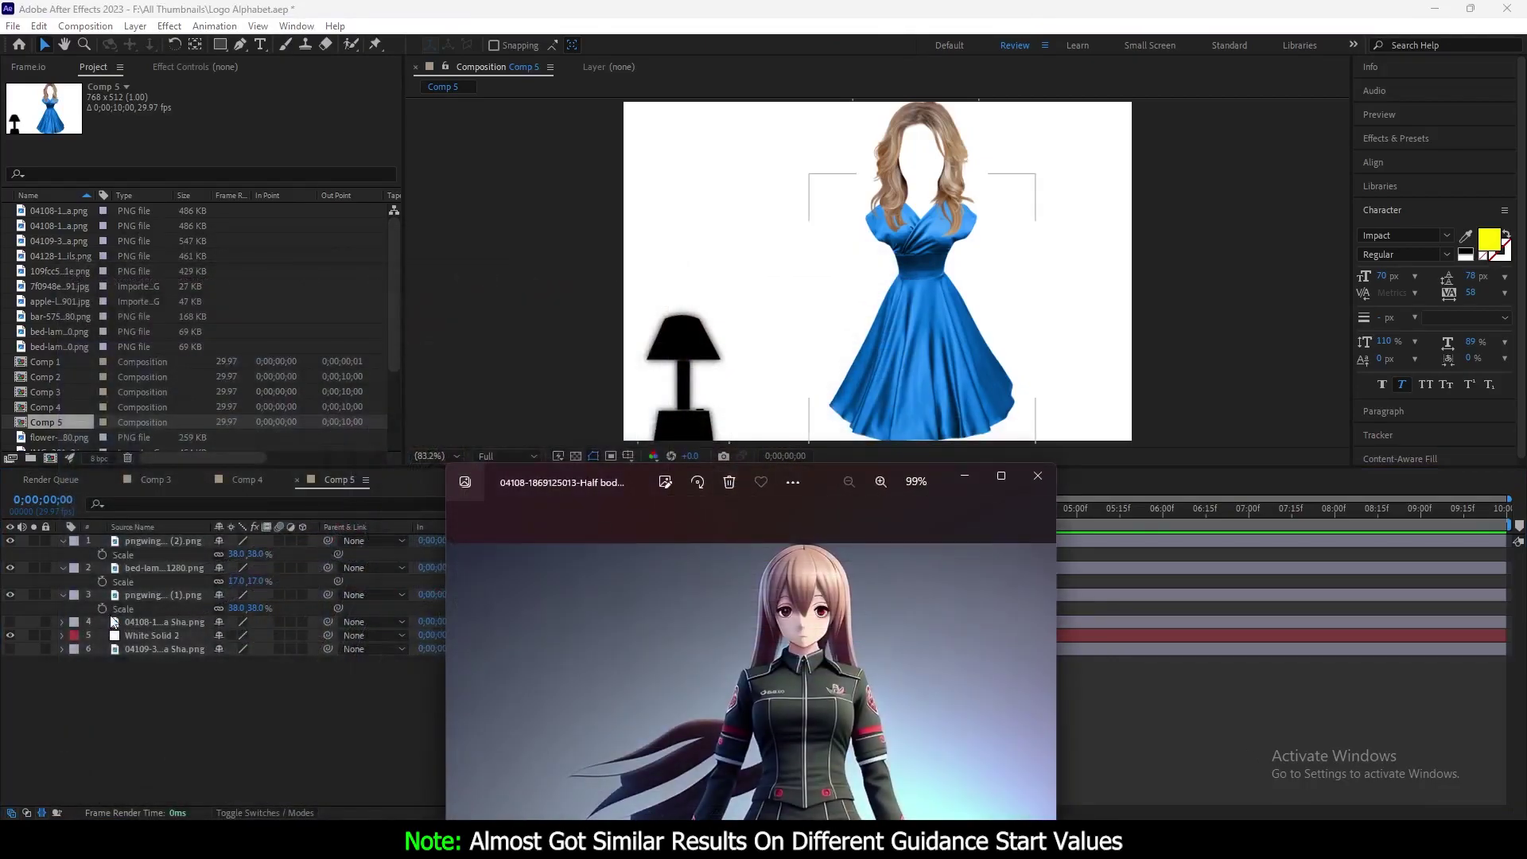
{"action": "left_click", "coordinate": [10, 622]}
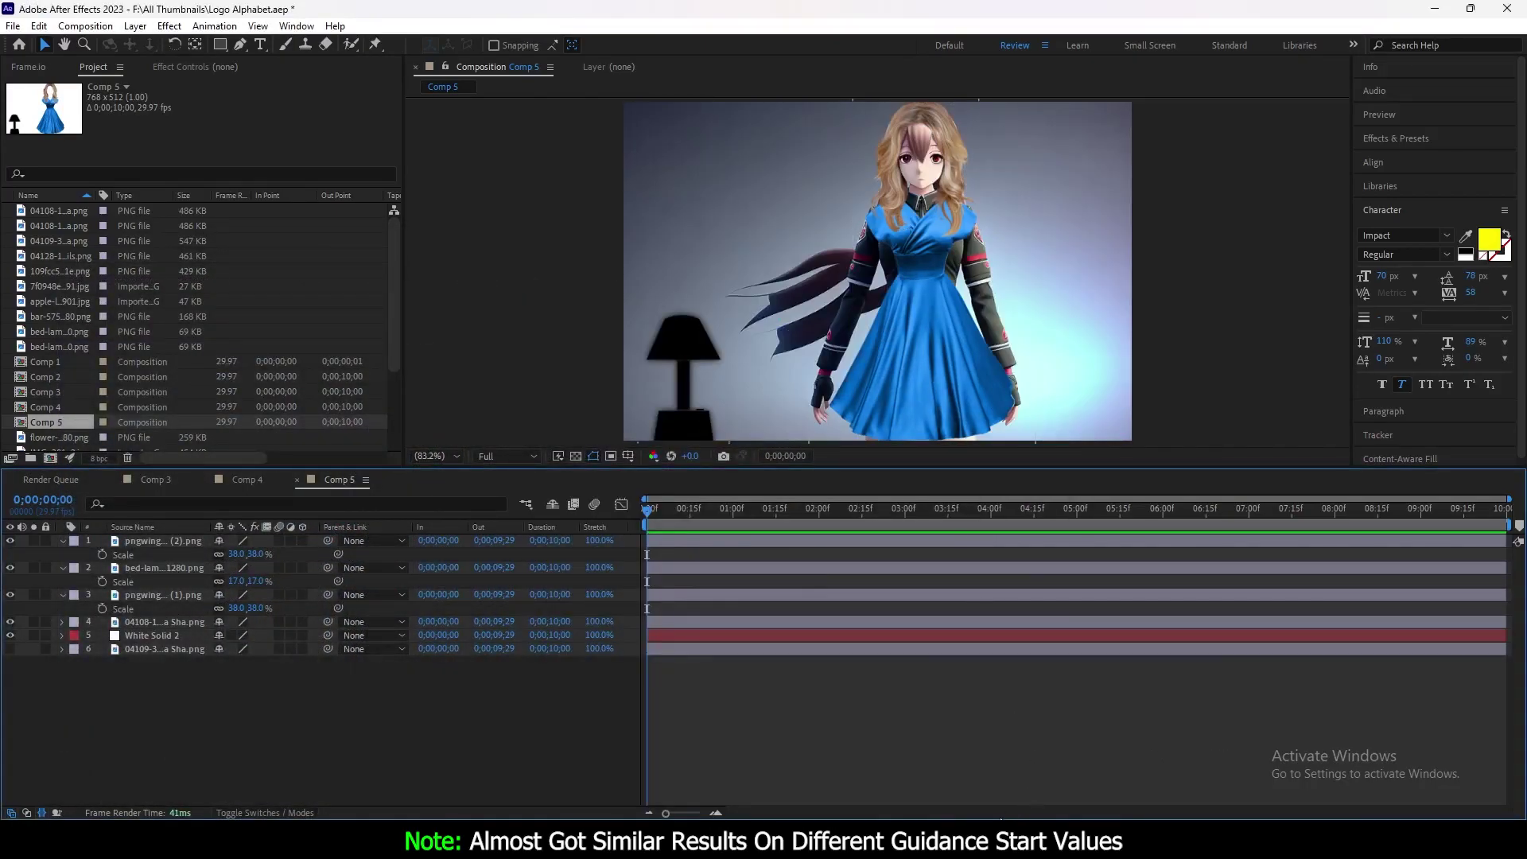
{"action": "key", "text": "alt+Tab"}
{"action": "left_click_drag", "start_coordinate": [823, 479], "coordinate": [450, 202]}
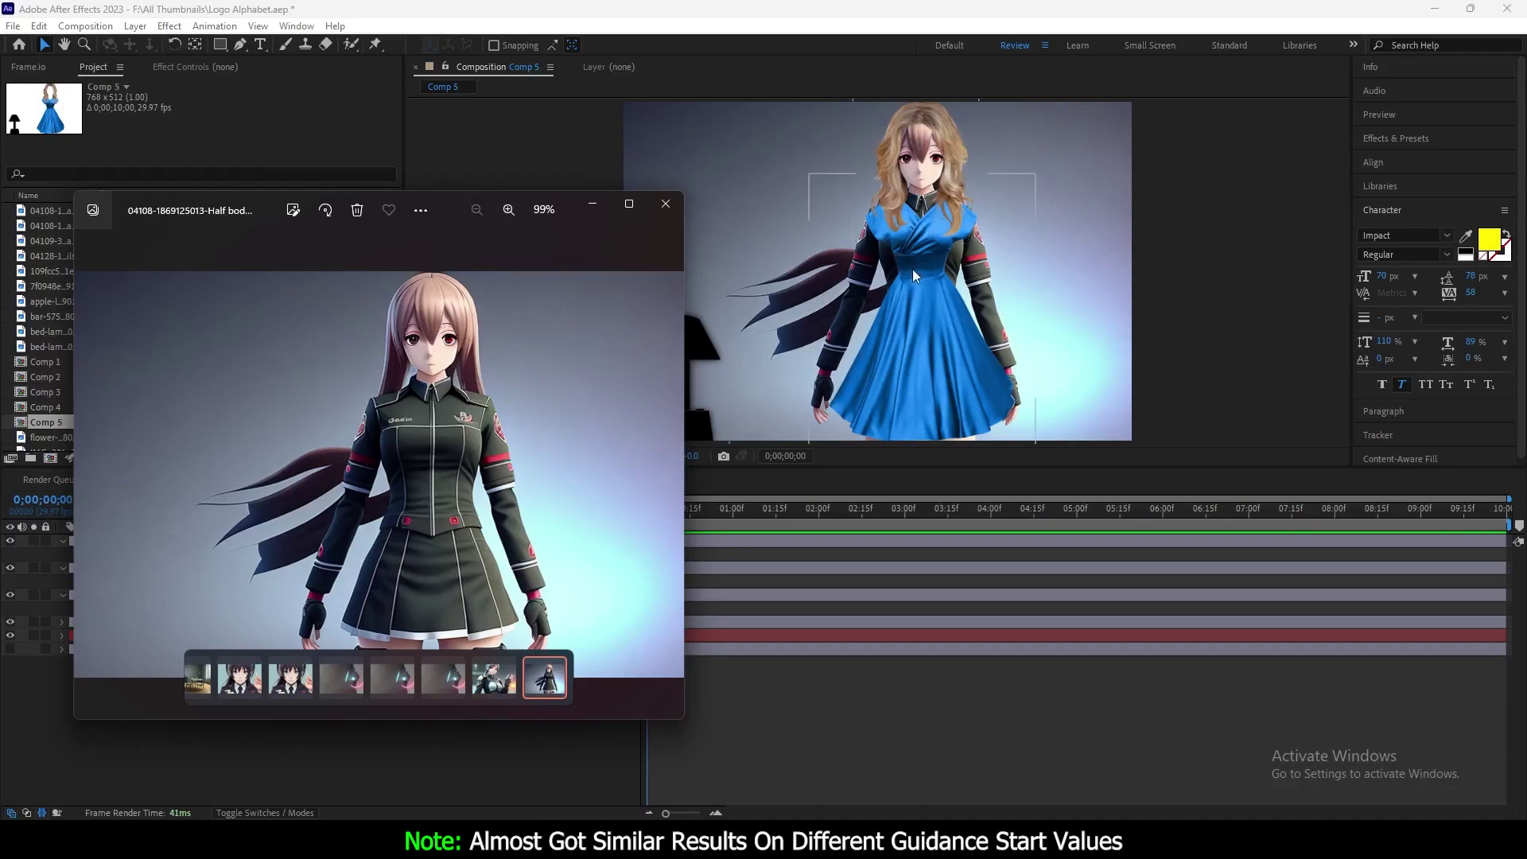
{"action": "left_click_drag", "start_coordinate": [501, 259], "coordinate": [482, 513]}
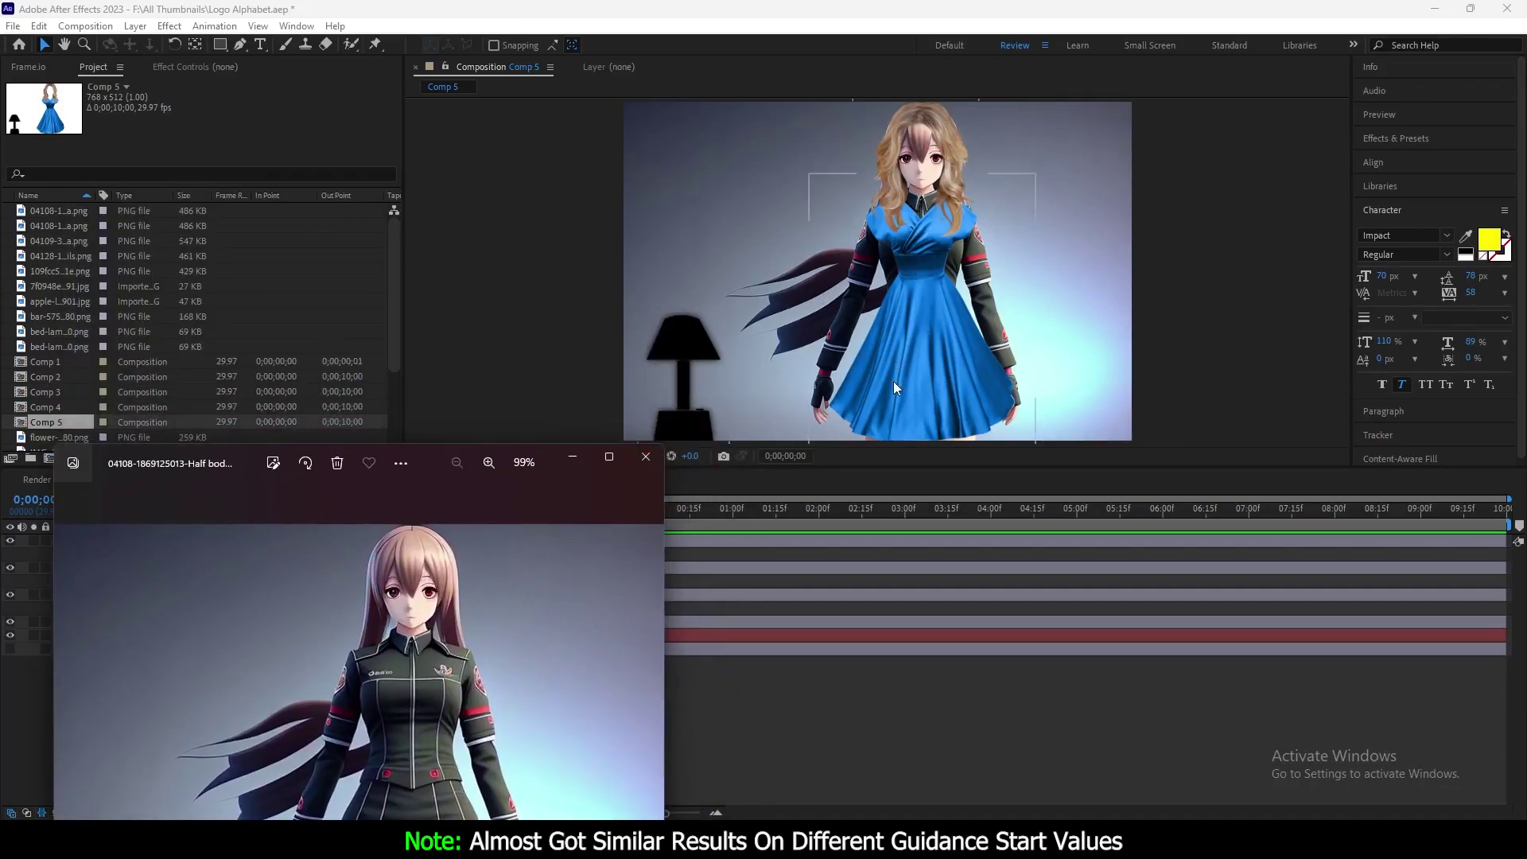
{"action": "left_click", "coordinate": [572, 458]}
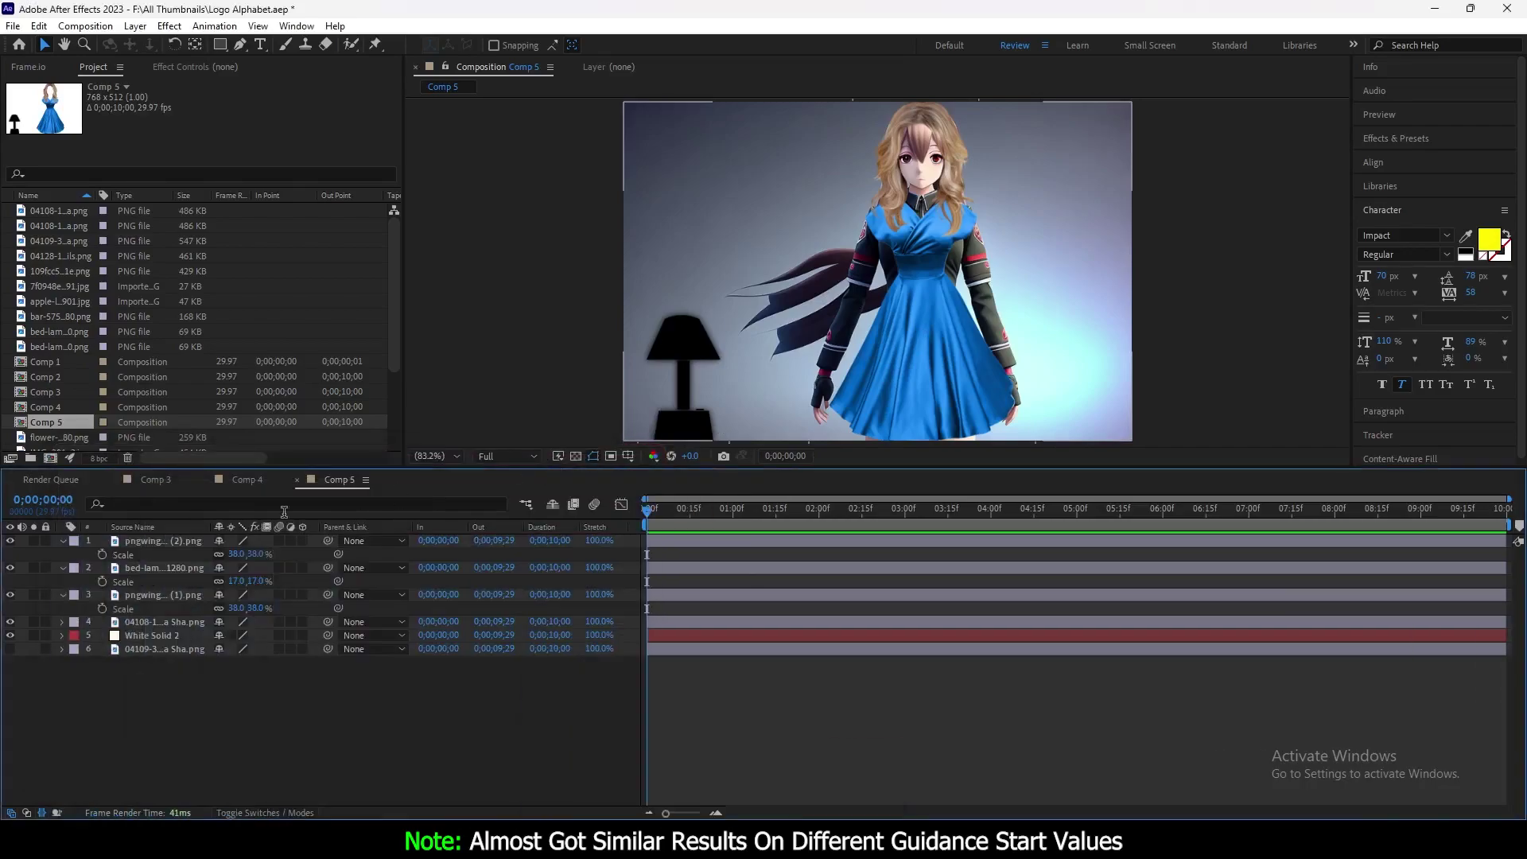
{"action": "left_click", "coordinate": [10, 622]}
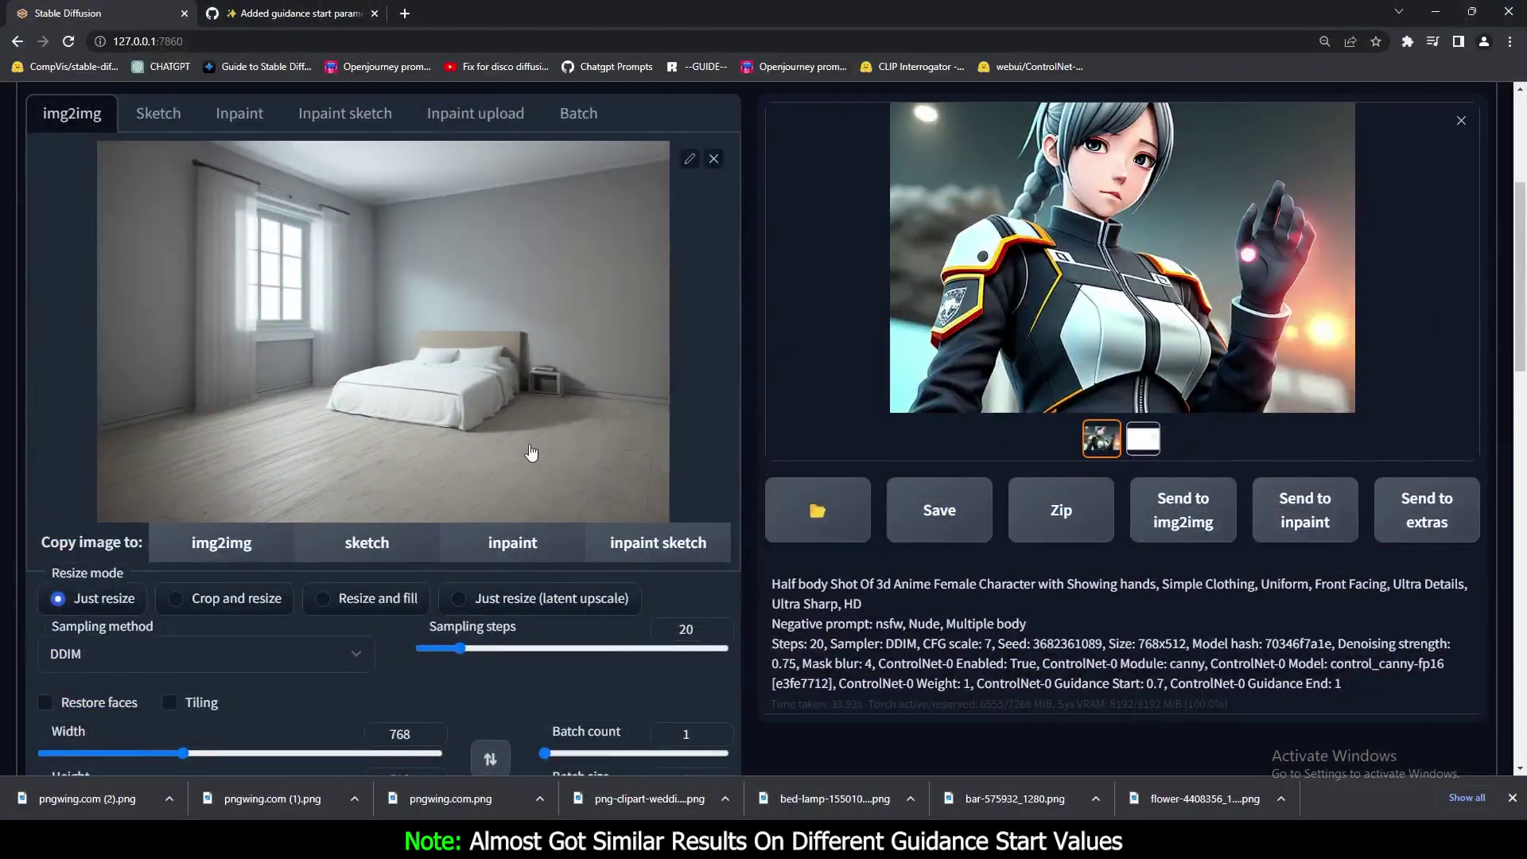
Switch to Stable Diffusion's img2img page and examine the enlarged bedroom result with the added plants and lamp.
{"action": "scroll", "coordinate": [353, 634], "scroll_direction": "up", "scroll_amount": 4}
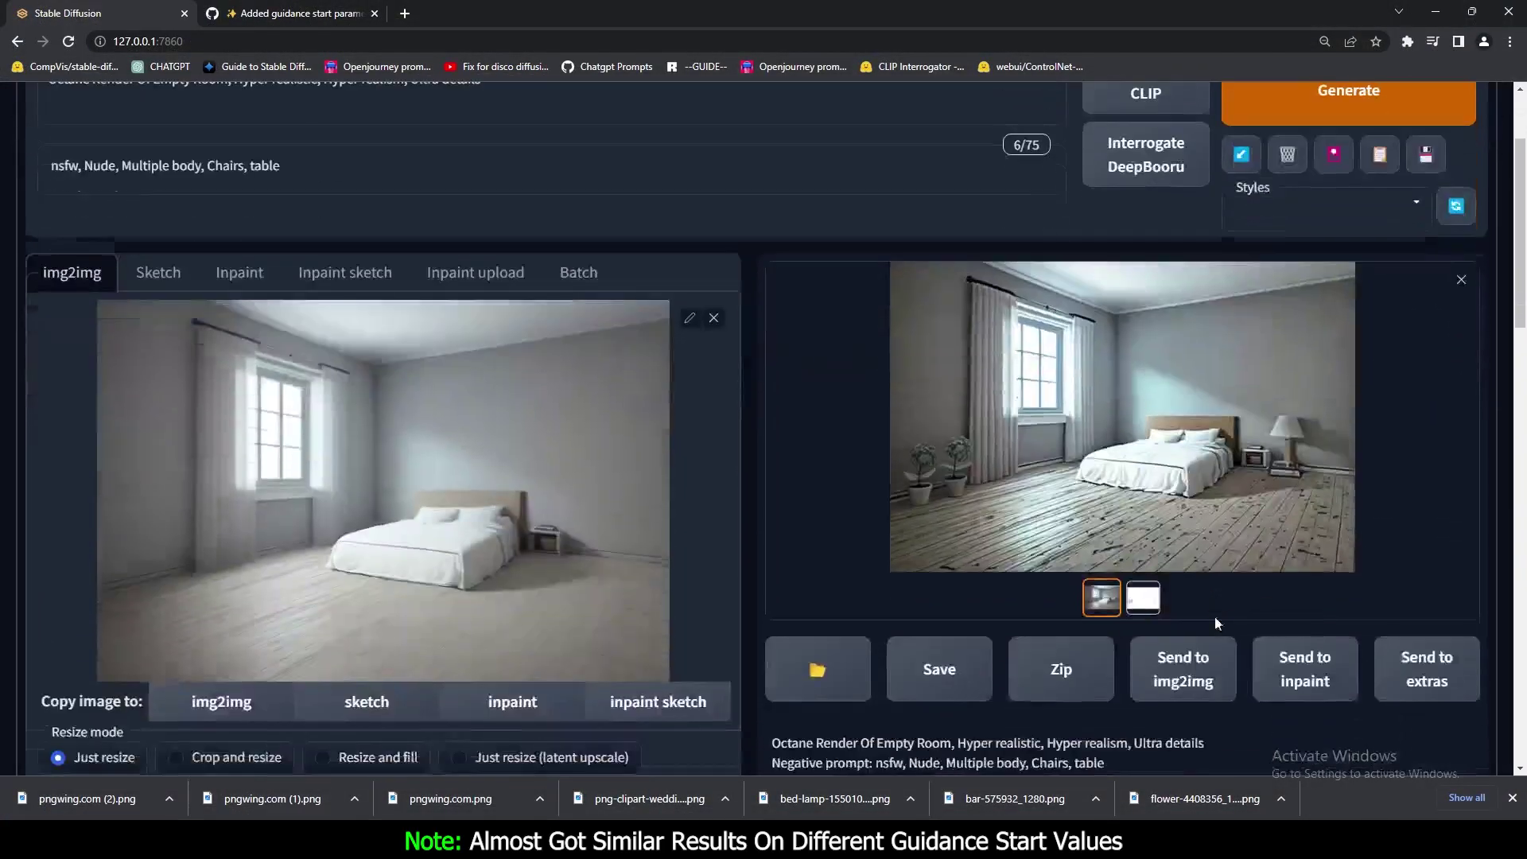
{"action": "left_click", "coordinate": [1129, 398]}
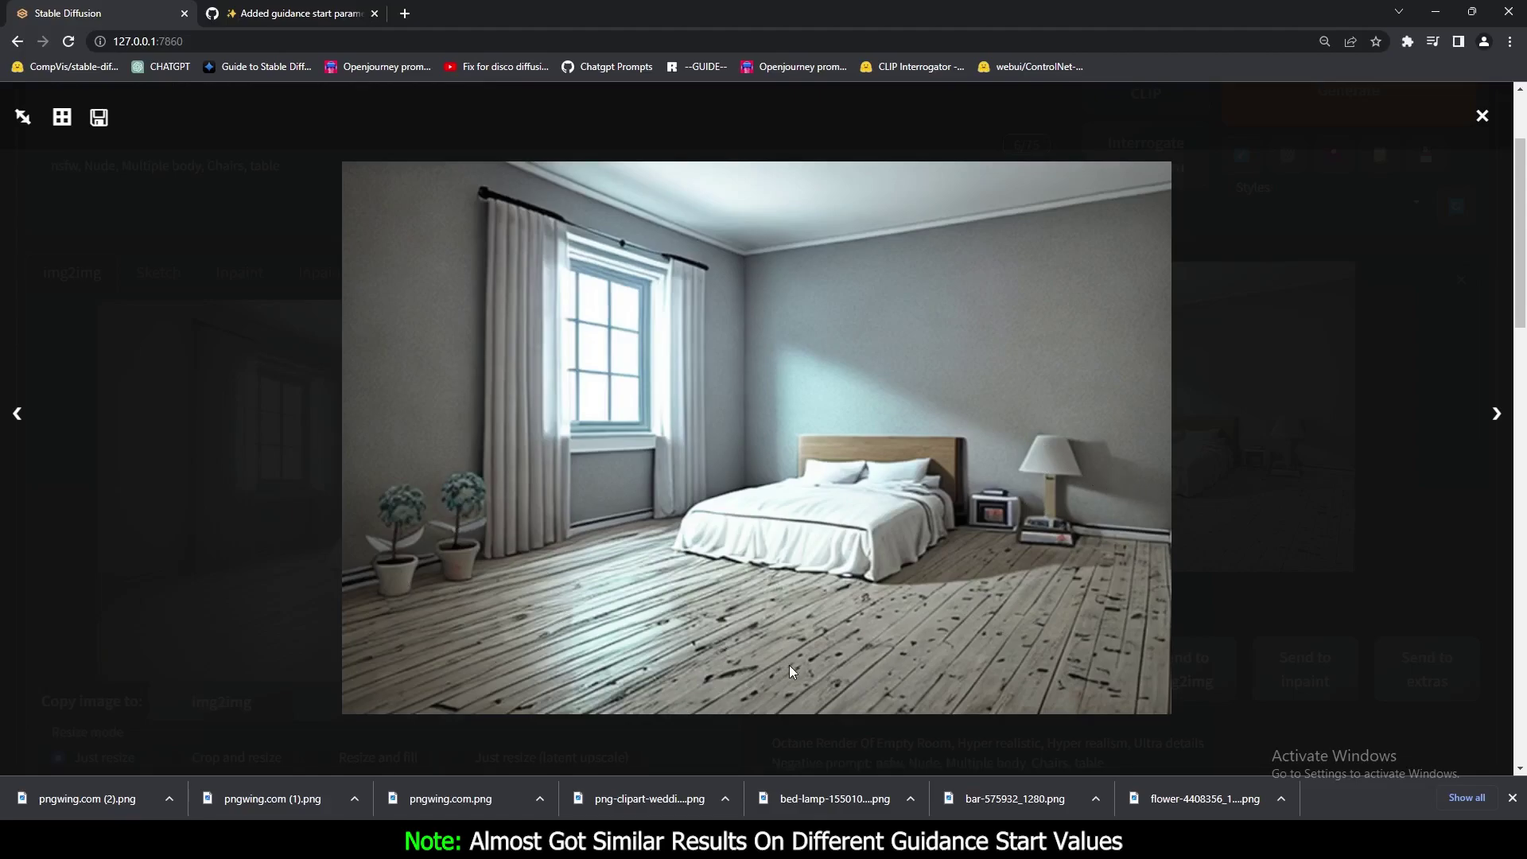
{"action": "left_click", "coordinate": [1417, 523]}
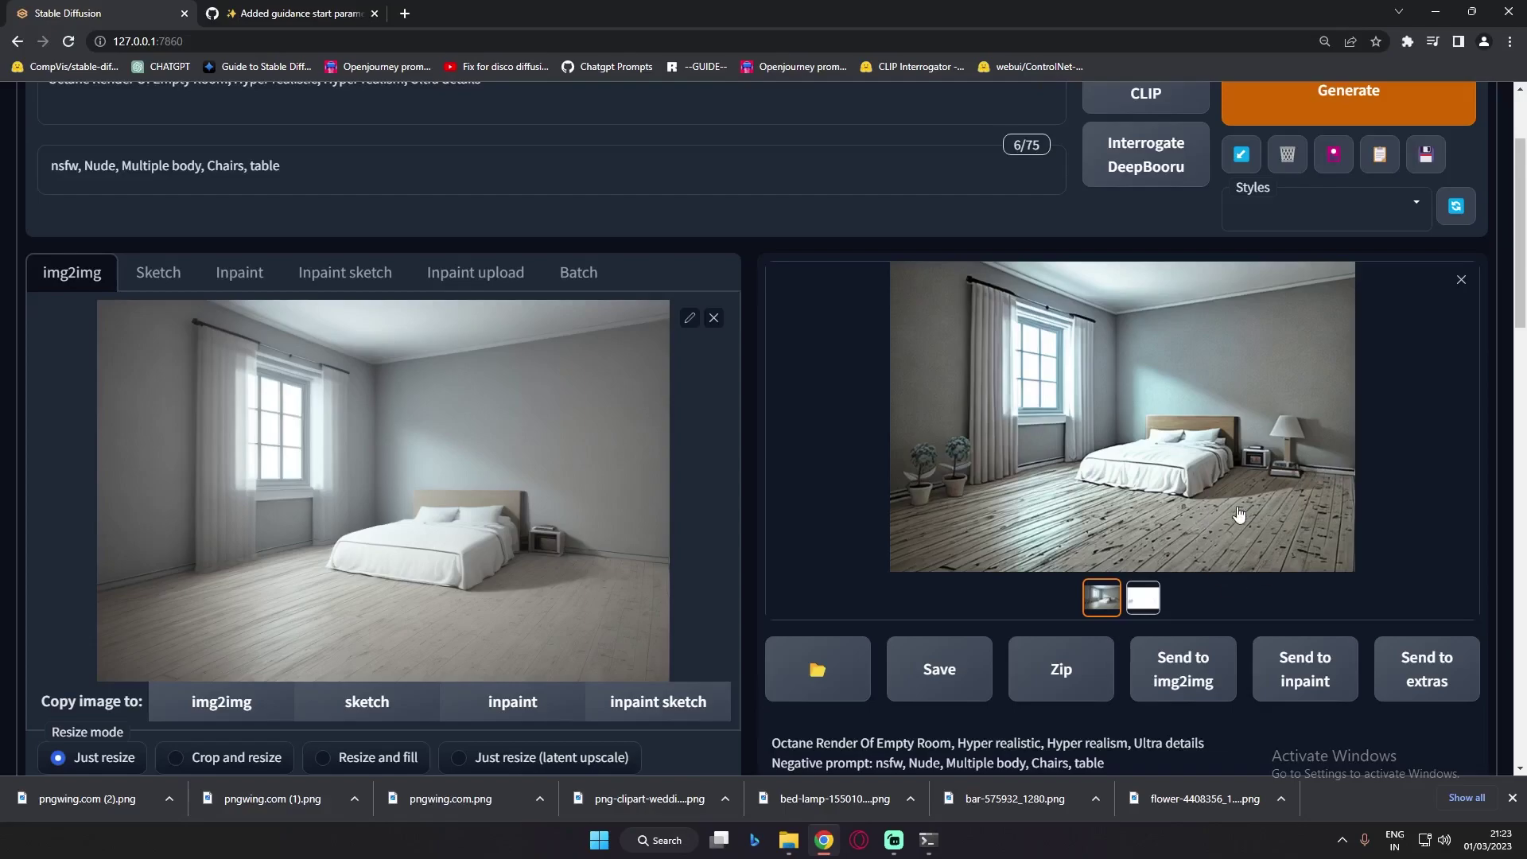
Review the bedroom image's generation parameters and the ControlNet canny settings with the flower and lamp reference.
{"action": "scroll", "coordinate": [1238, 515], "scroll_direction": "down", "scroll_amount": 15}
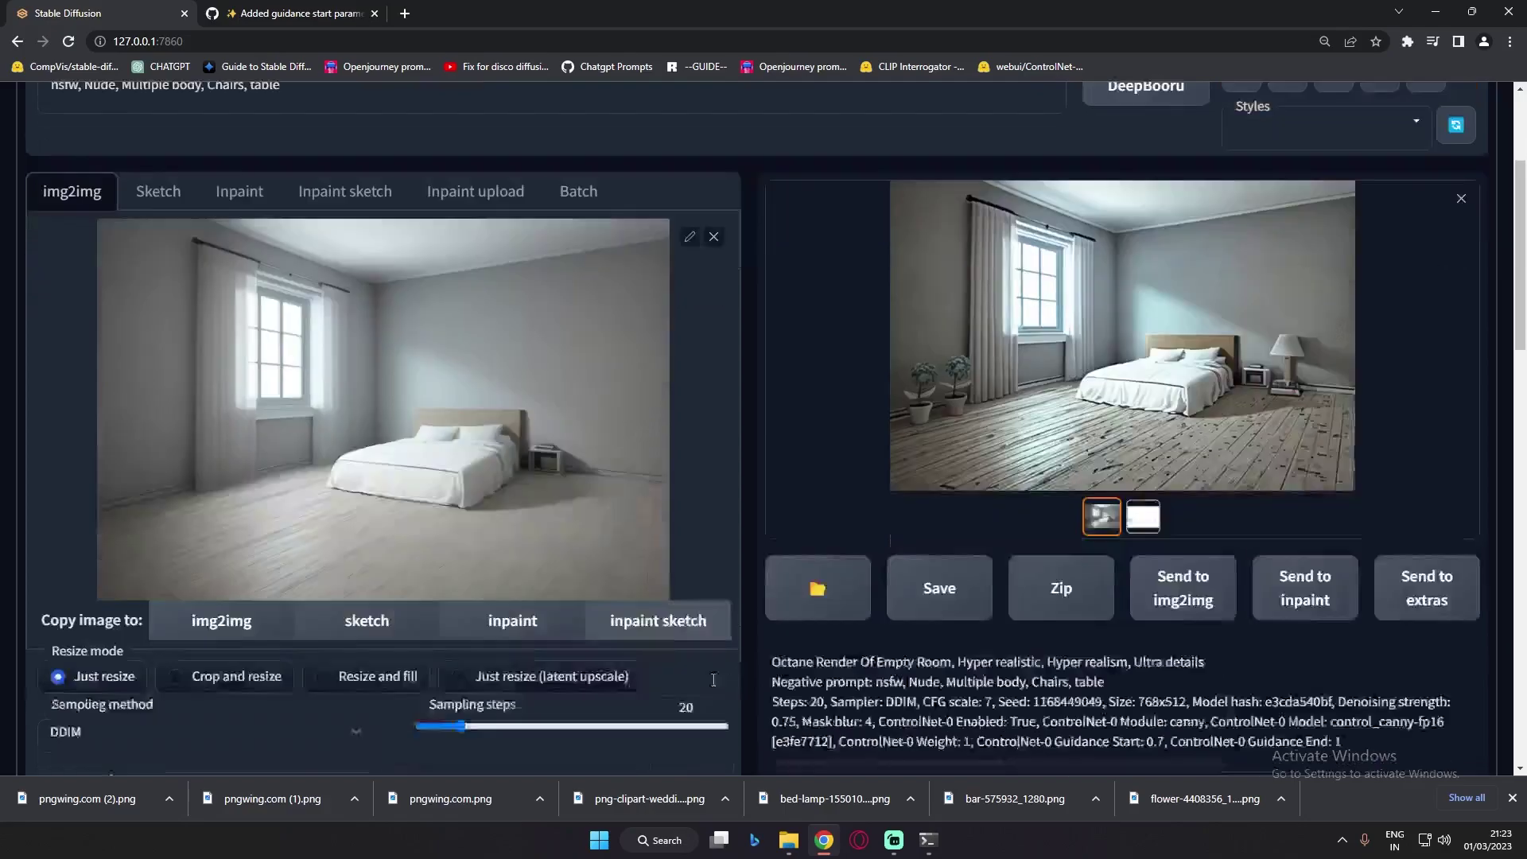
{"action": "scroll", "coordinate": [417, 708], "scroll_direction": "down", "scroll_amount": 3}
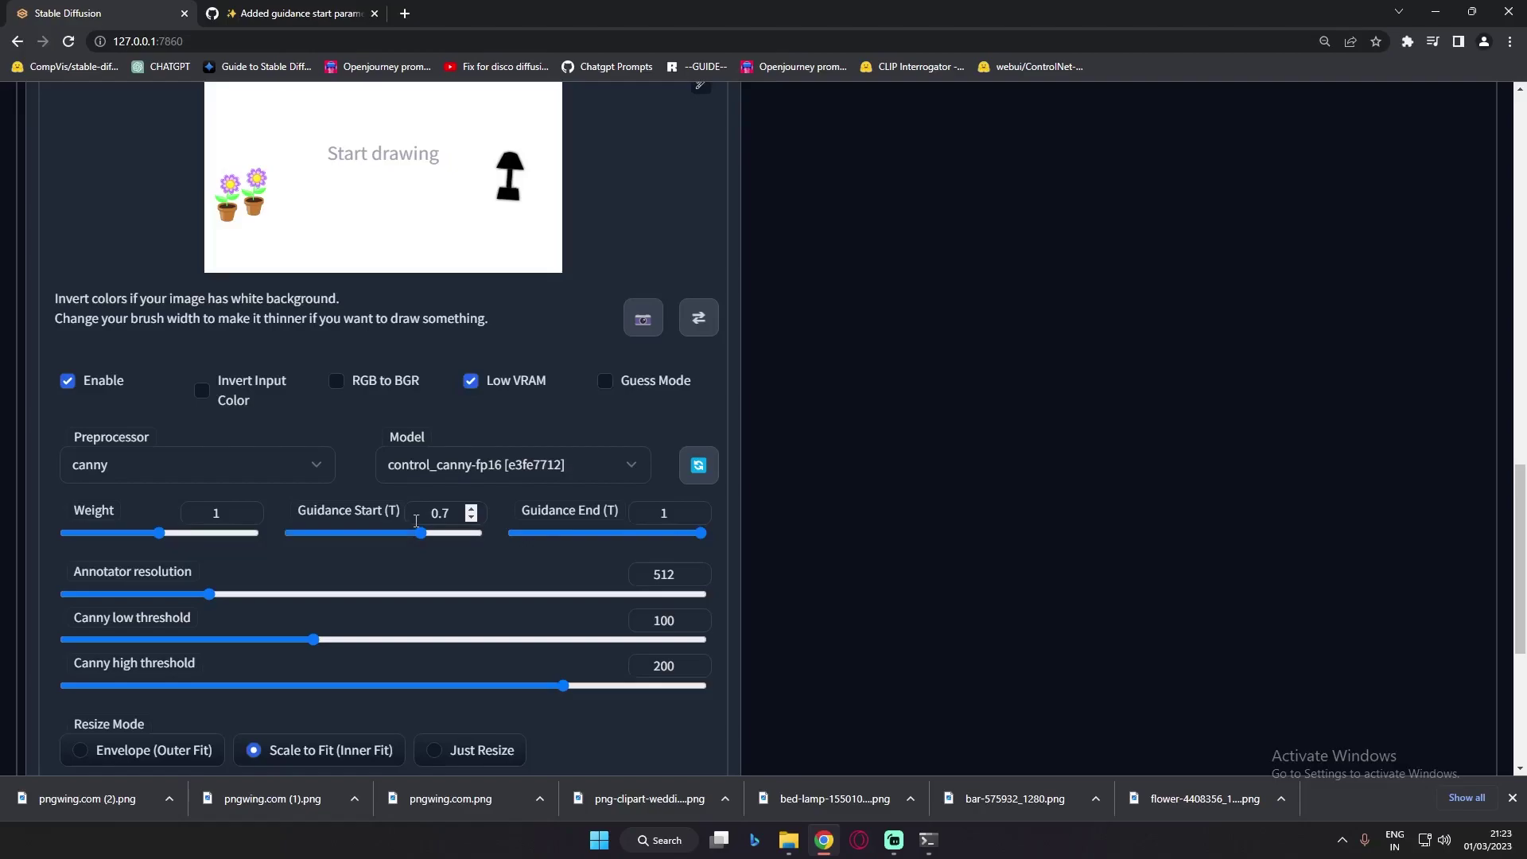
{"action": "scroll", "coordinate": [479, 490], "scroll_direction": "up", "scroll_amount": 15}
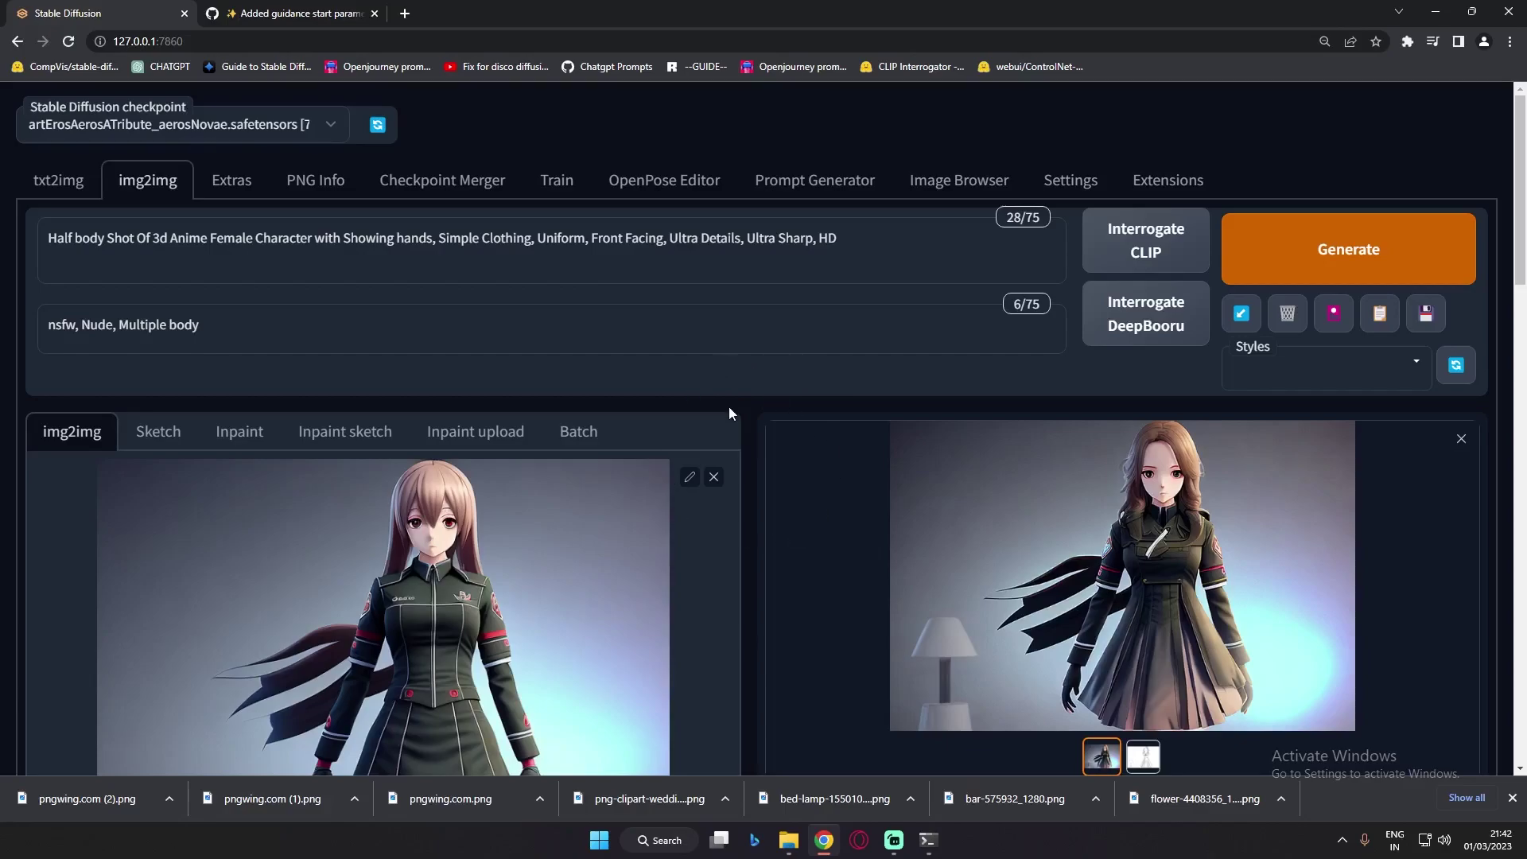
Review the img2img source character image, its prompt and the seed used for the hair, dress and lamp result.
{"action": "scroll", "coordinate": [730, 453], "scroll_direction": "down", "scroll_amount": 2}
{"action": "scroll", "coordinate": [732, 455], "scroll_direction": "down", "scroll_amount": 1}
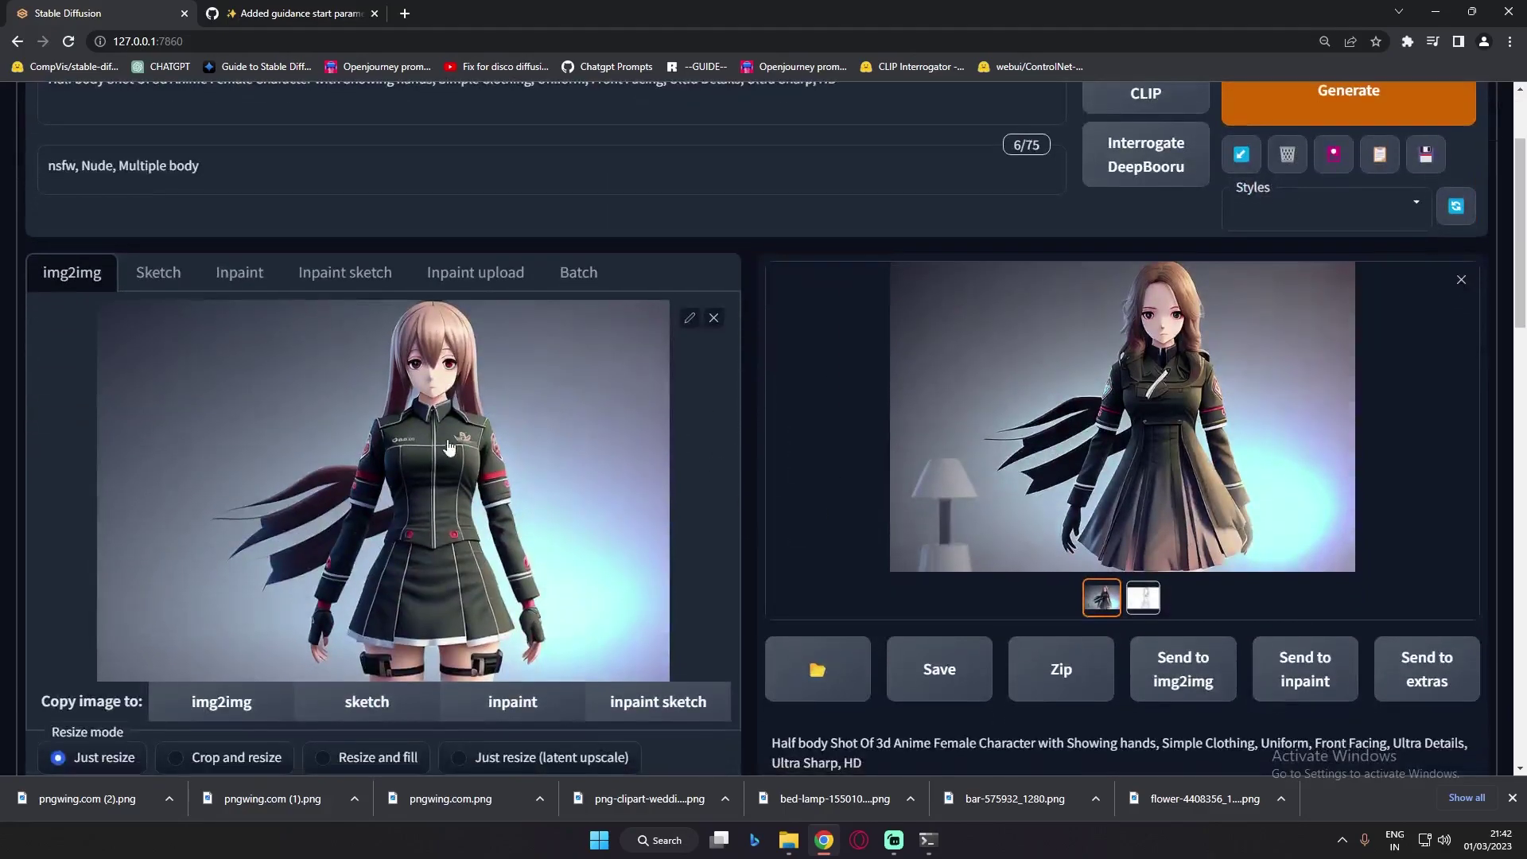
{"action": "scroll", "coordinate": [493, 485], "scroll_direction": "up", "scroll_amount": 1}
{"action": "scroll", "coordinate": [494, 484], "scroll_direction": "up", "scroll_amount": 1}
{"action": "left_click_drag", "start_coordinate": [48, 237], "coordinate": [736, 265]}
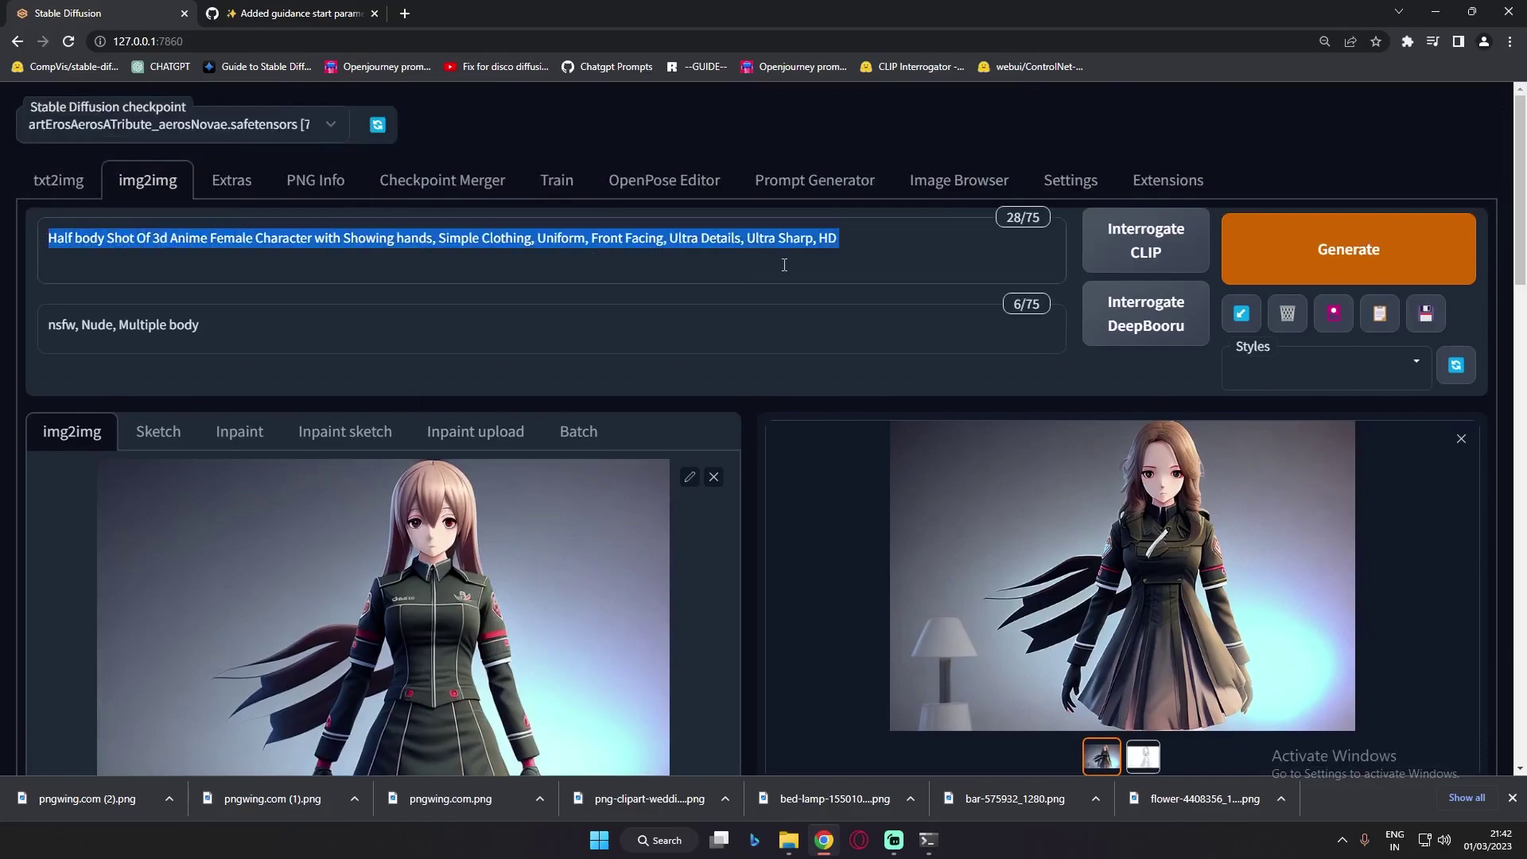
{"action": "scroll", "coordinate": [228, 640], "scroll_direction": "down", "scroll_amount": 9}
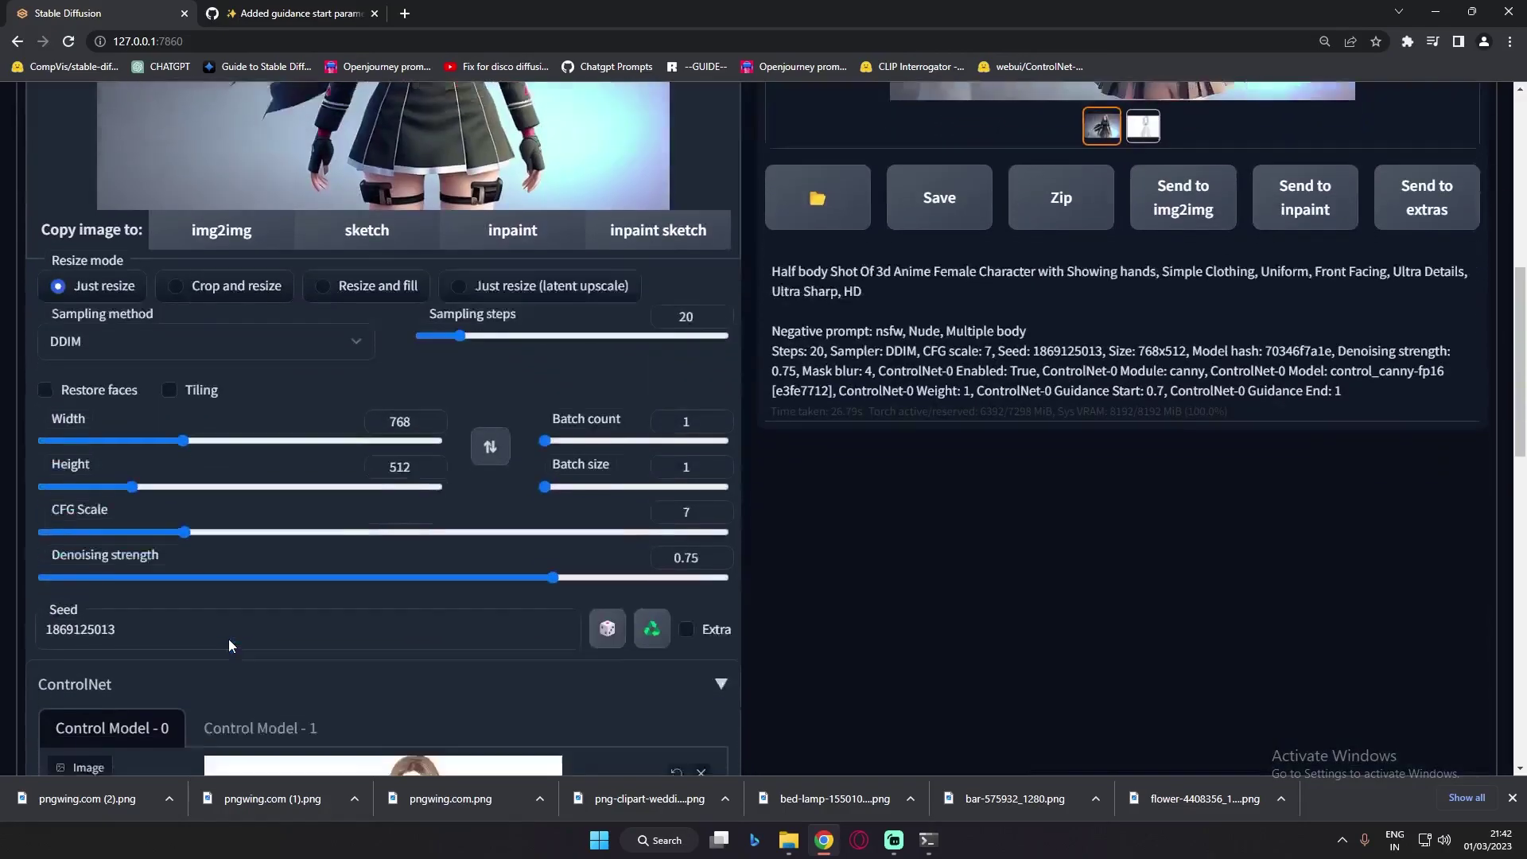
{"action": "left_click_drag", "start_coordinate": [117, 544], "coordinate": [26, 544]}
Check the original character's seed in the Image Browser's generation info.
{"action": "scroll", "coordinate": [794, 518], "scroll_direction": "up", "scroll_amount": 10}
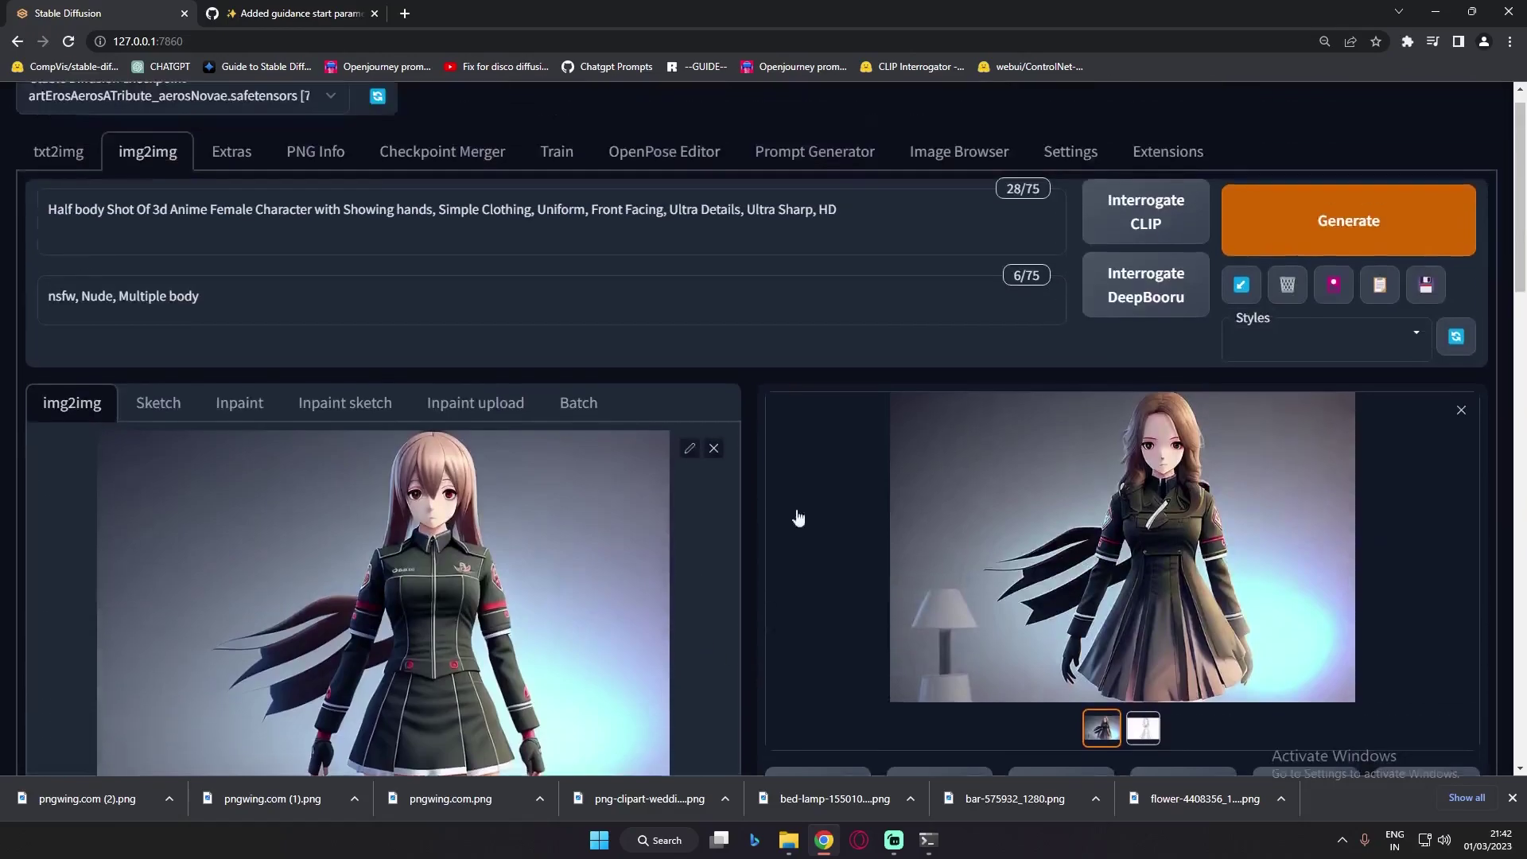
{"action": "left_click", "coordinate": [958, 180]}
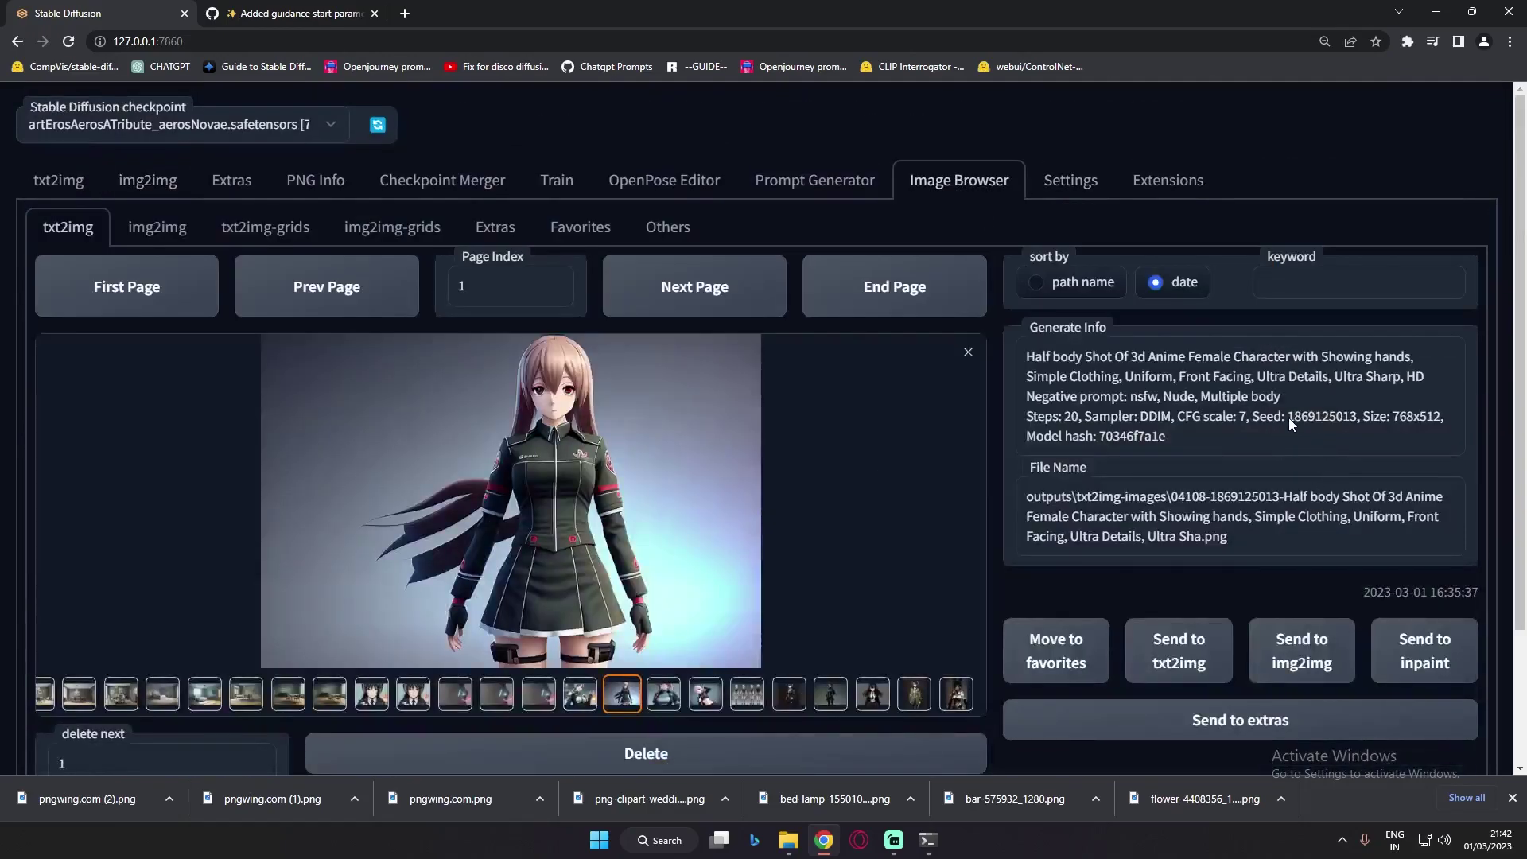
{"action": "left_click_drag", "start_coordinate": [1352, 418], "coordinate": [1358, 416]}
Return to img2img and review the seed, the hair, dress and lamp reference, and the ControlNet canny and guidance settings.
{"action": "left_click", "coordinate": [147, 179]}
{"action": "scroll", "coordinate": [111, 396], "scroll_direction": "down", "scroll_amount": 8}
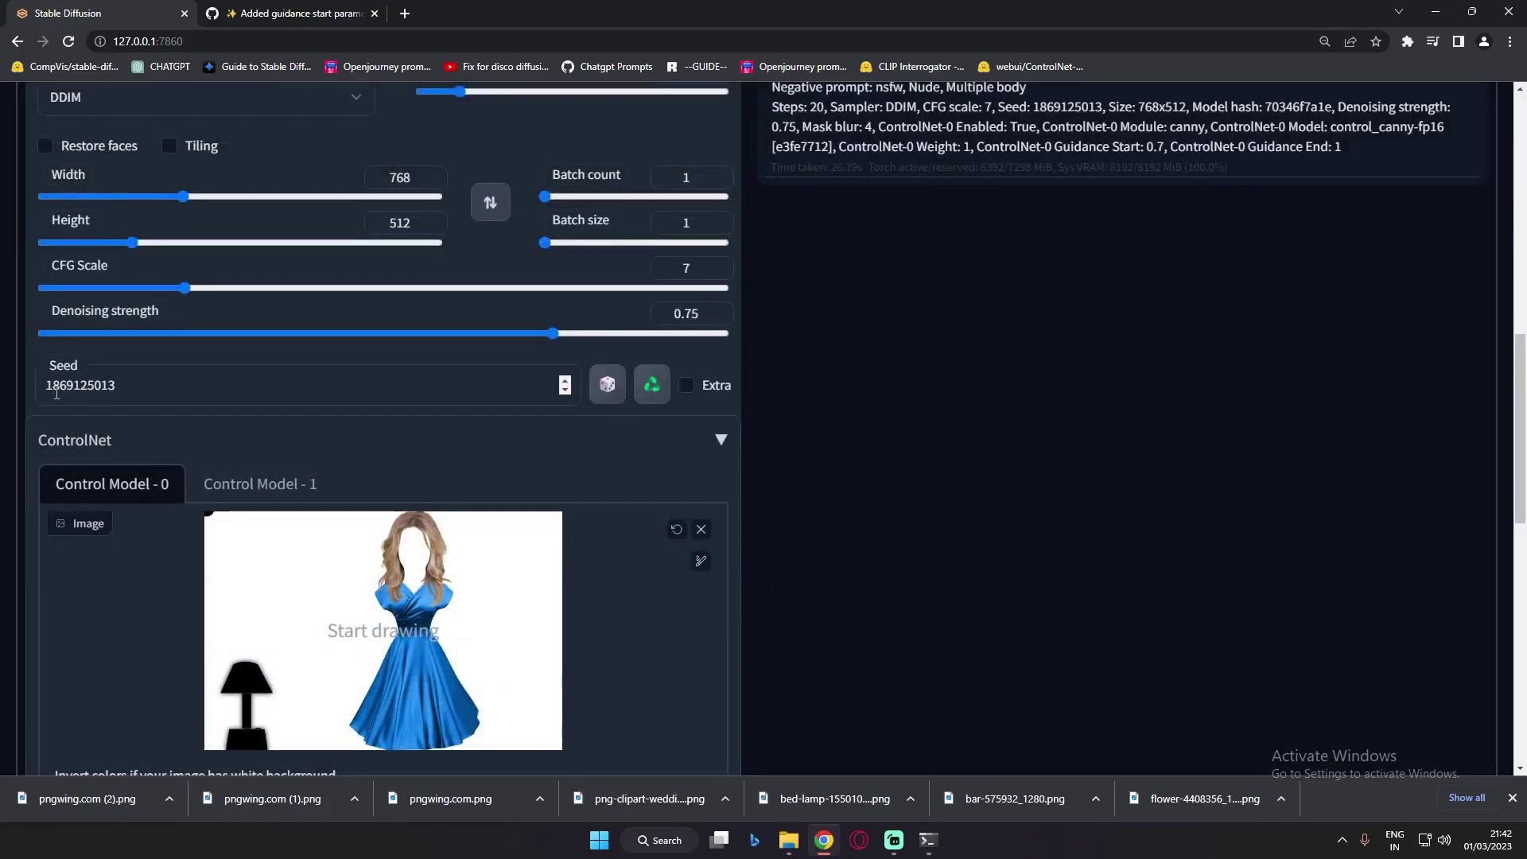
{"action": "scroll", "coordinate": [412, 443], "scroll_direction": "down", "scroll_amount": 2}
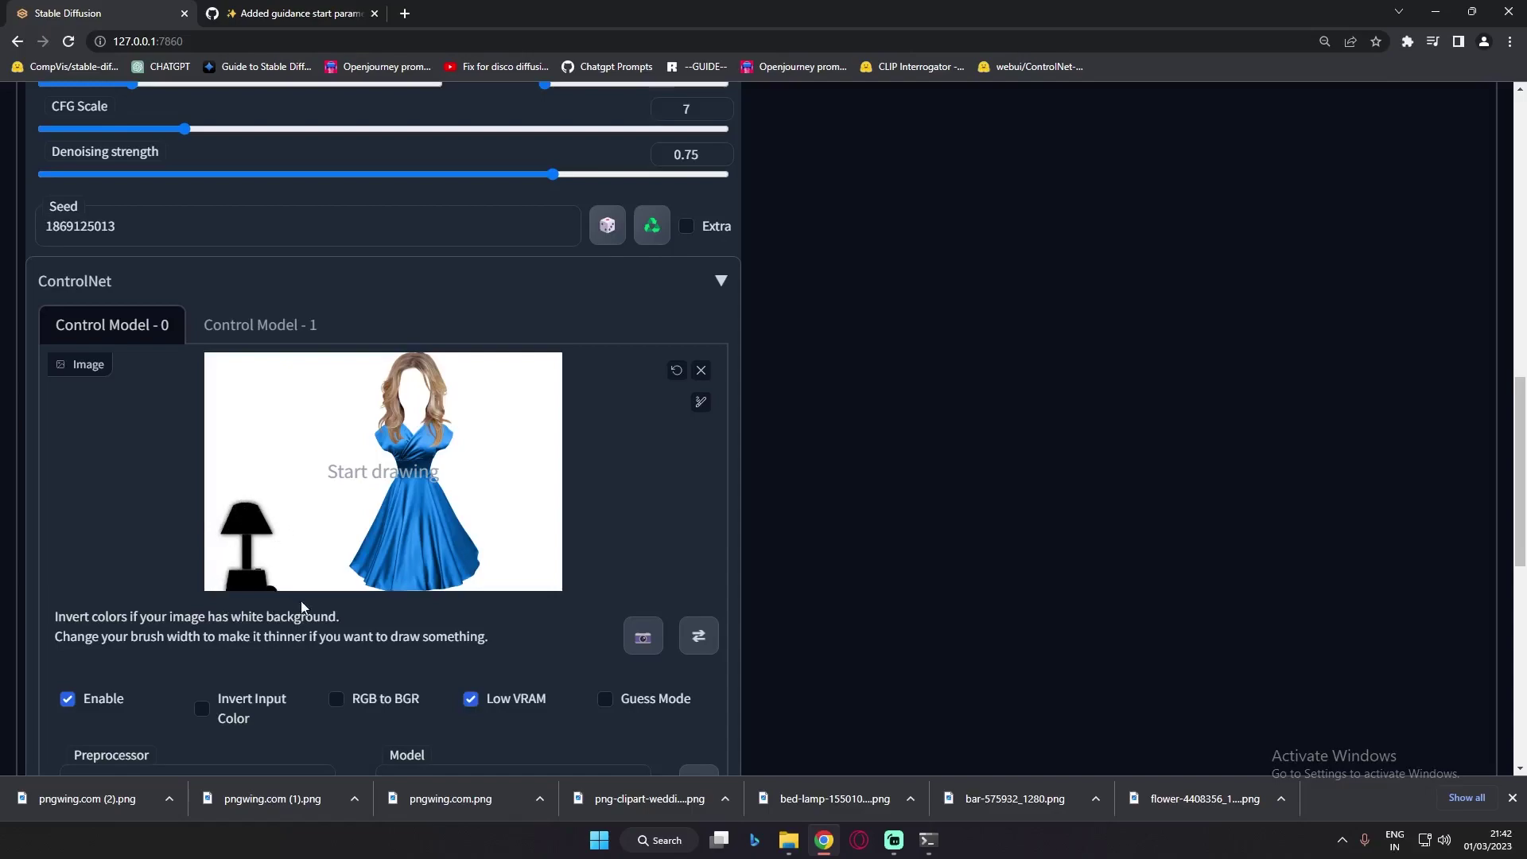
{"action": "scroll", "coordinate": [359, 613], "scroll_direction": "down", "scroll_amount": 4}
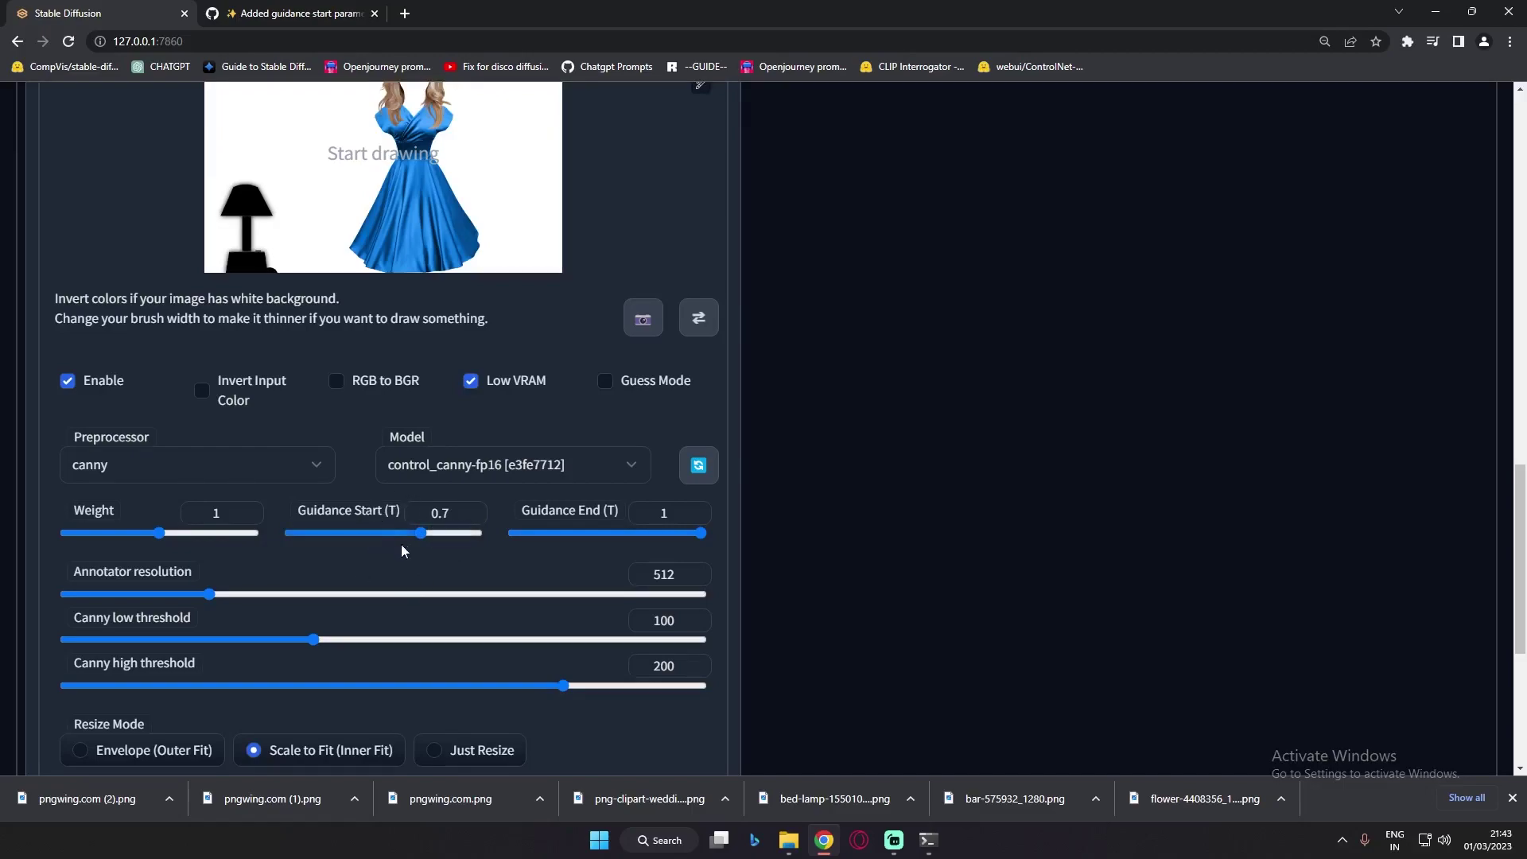
Compare the generated character with its canny edge map, alternating between the two output images.
{"action": "scroll", "coordinate": [437, 550], "scroll_direction": "up", "scroll_amount": 15}
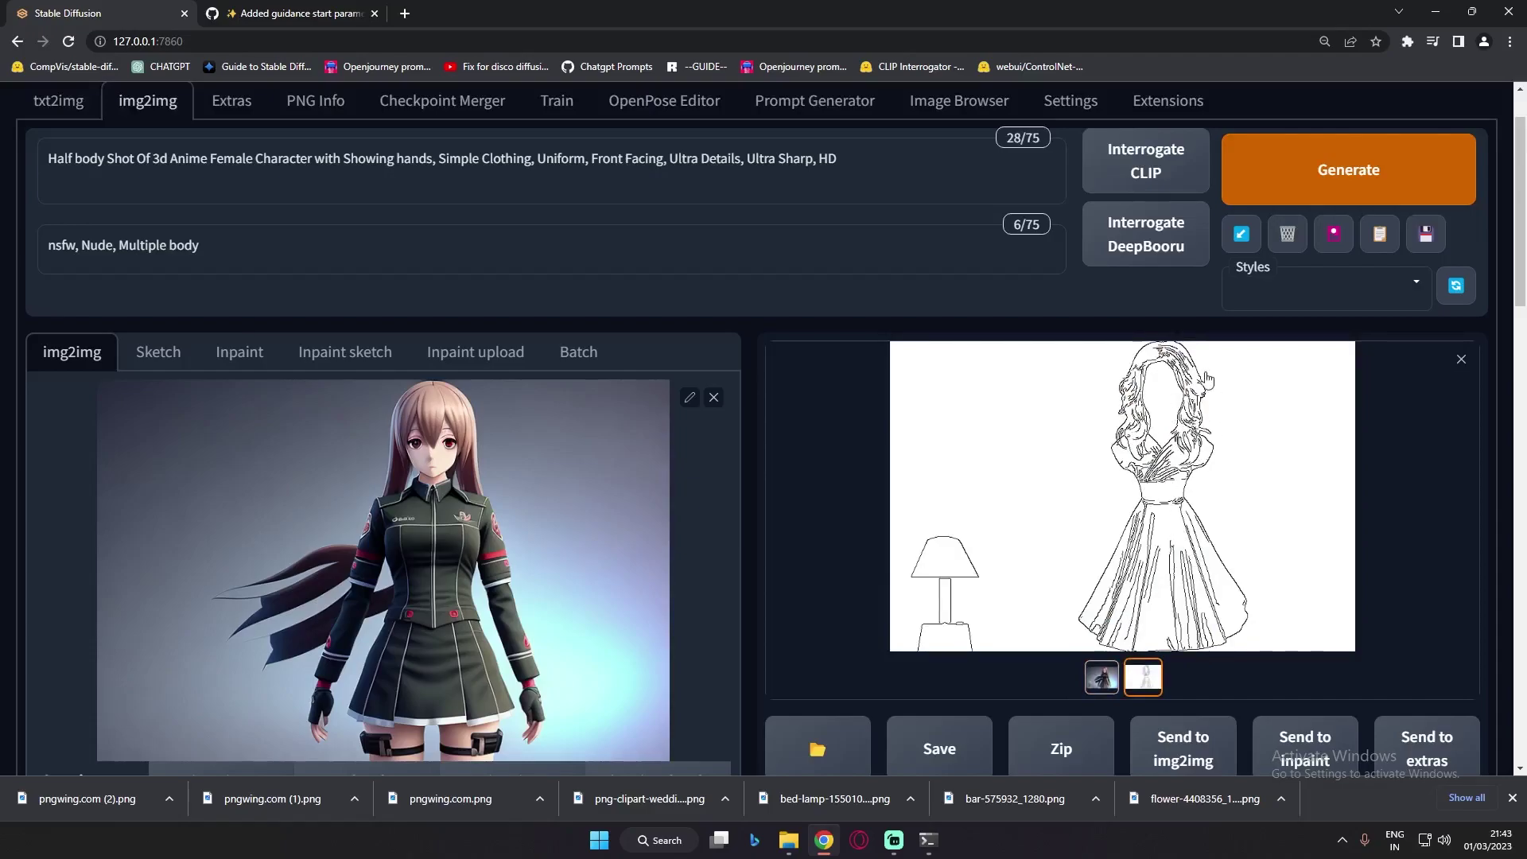
{"action": "left_click", "coordinate": [1107, 676]}
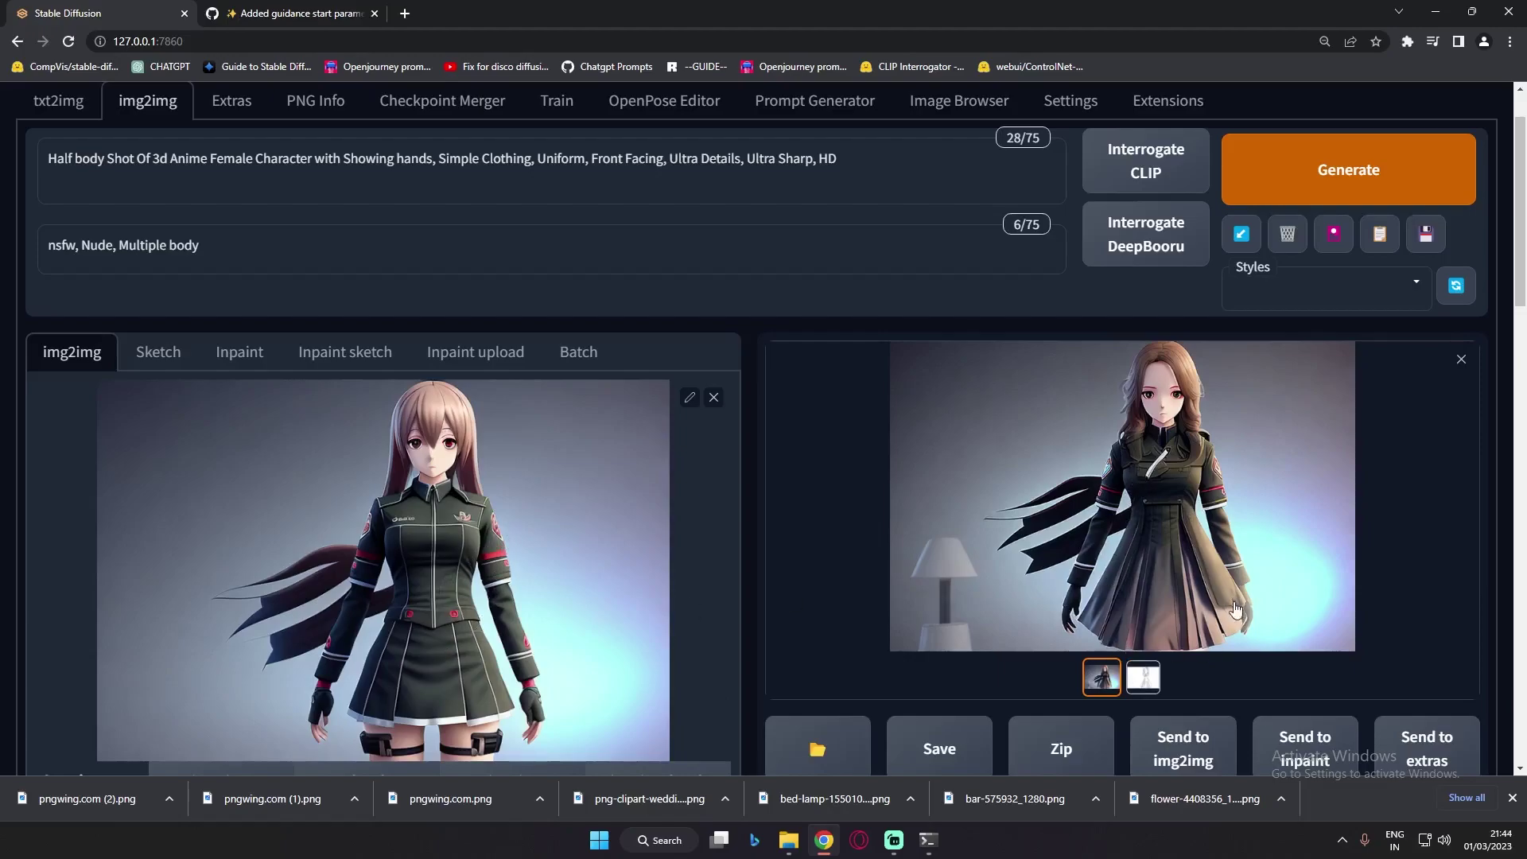
{"action": "left_click", "coordinate": [1142, 676]}
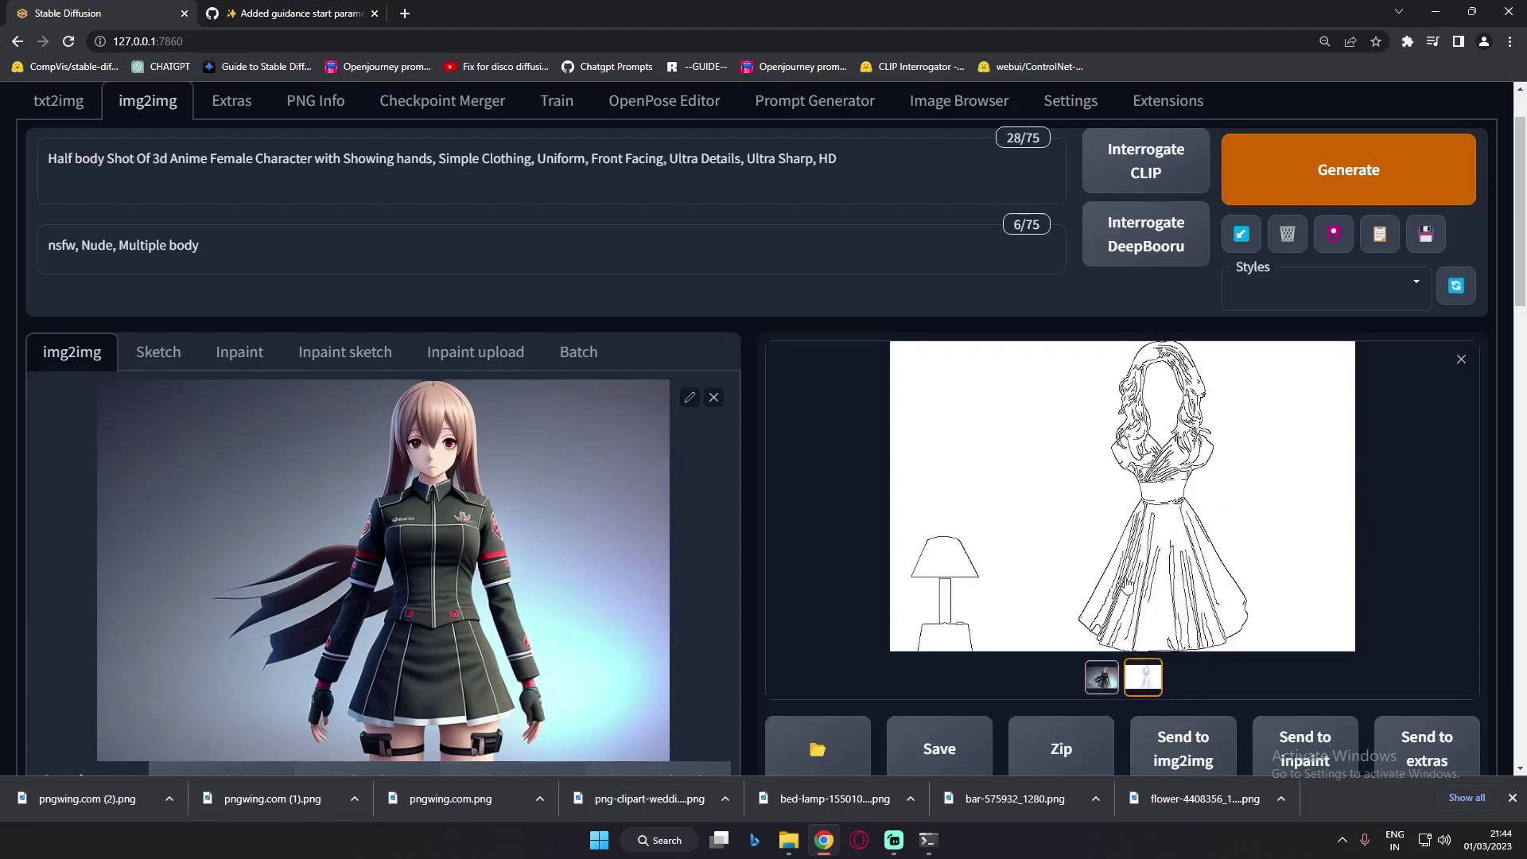
{"action": "left_click", "coordinate": [1102, 676]}
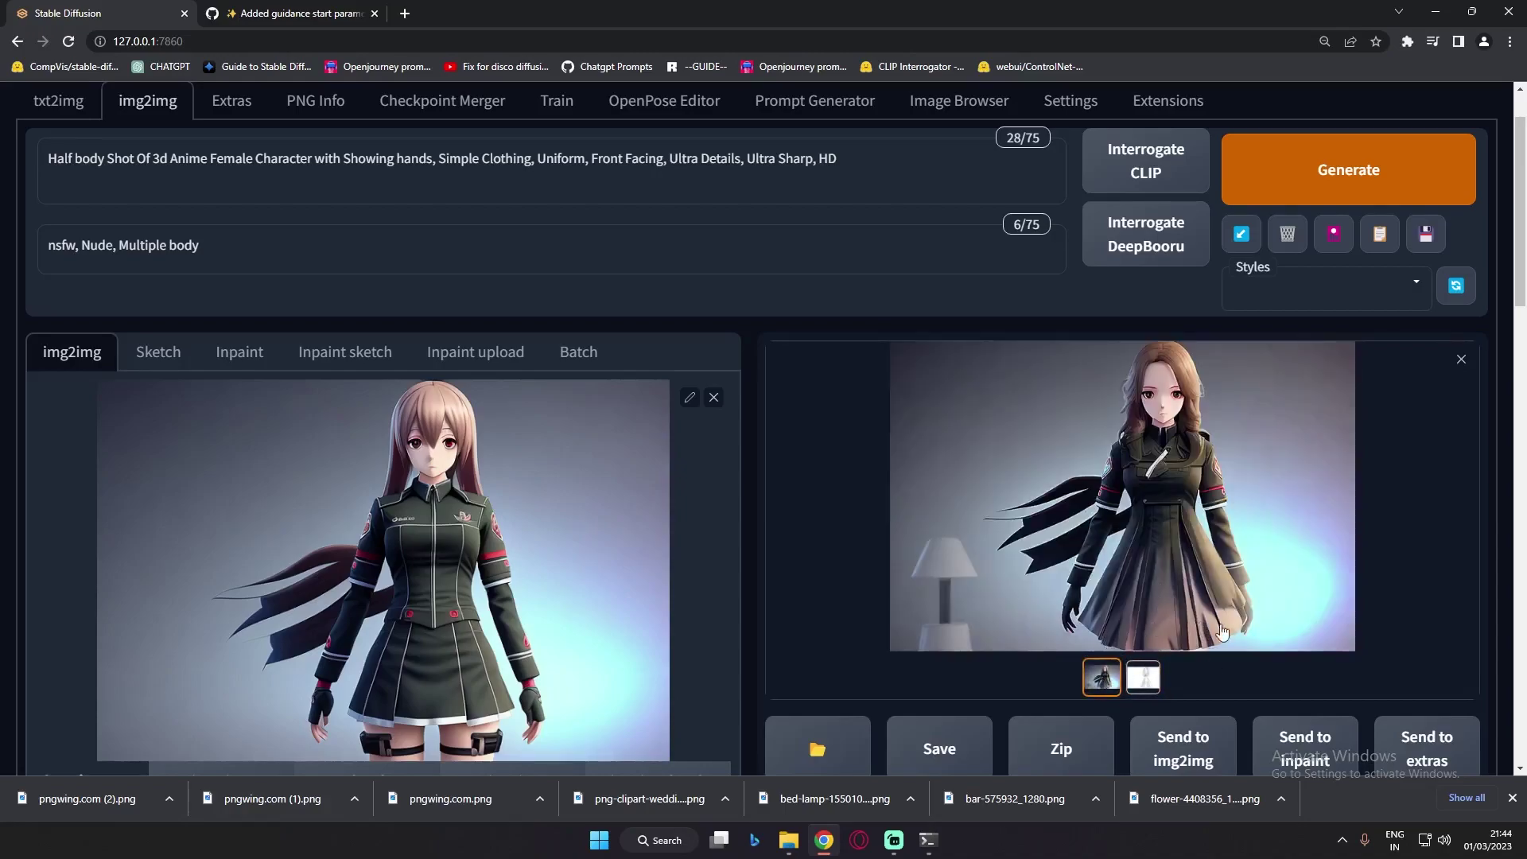
{"action": "left_click", "coordinate": [1143, 677]}
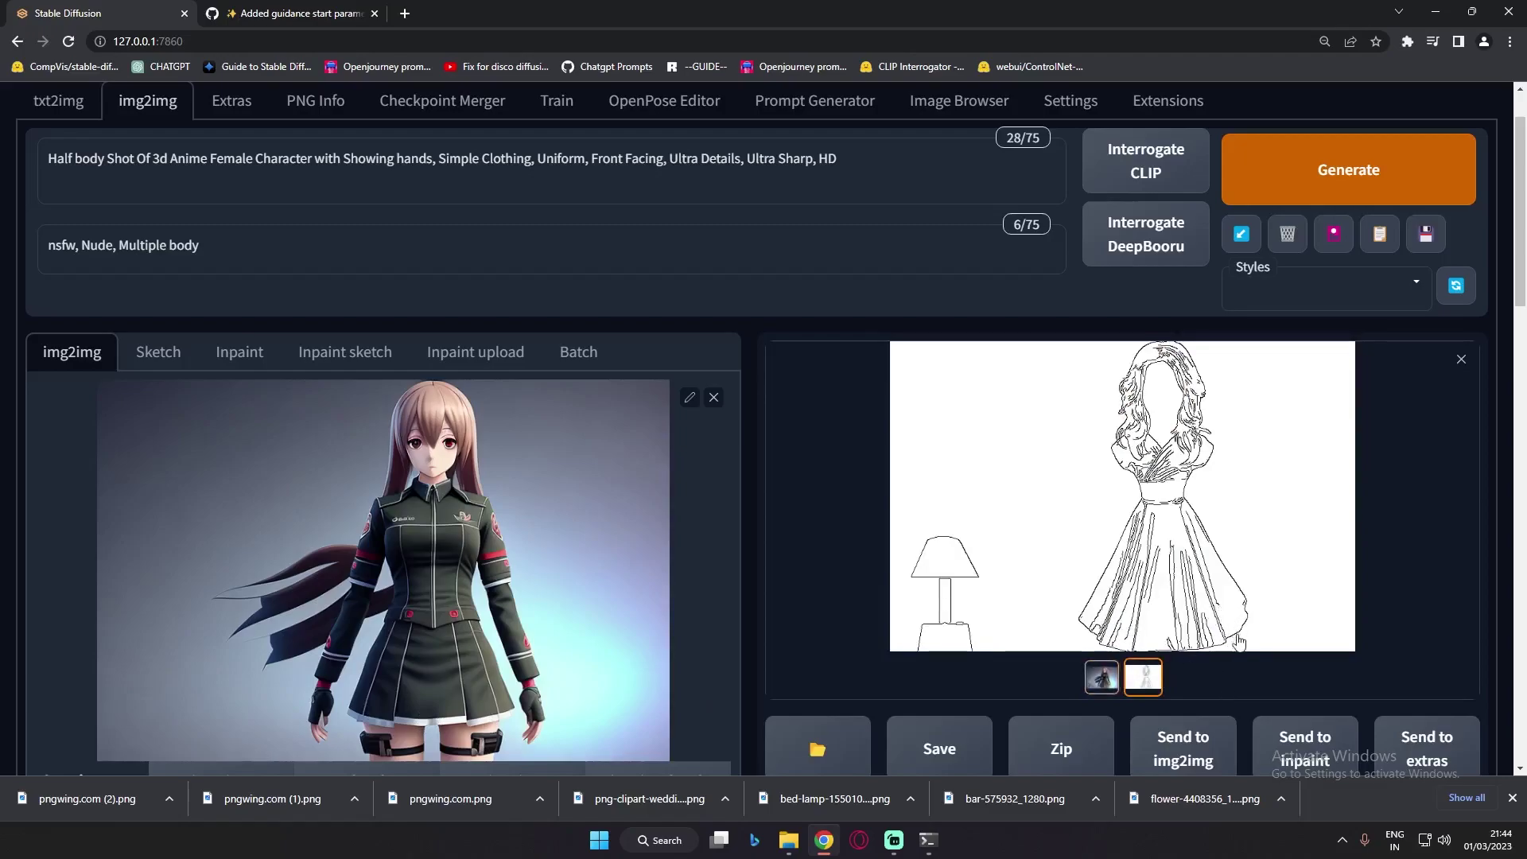
{"action": "left_click", "coordinate": [1122, 644]}
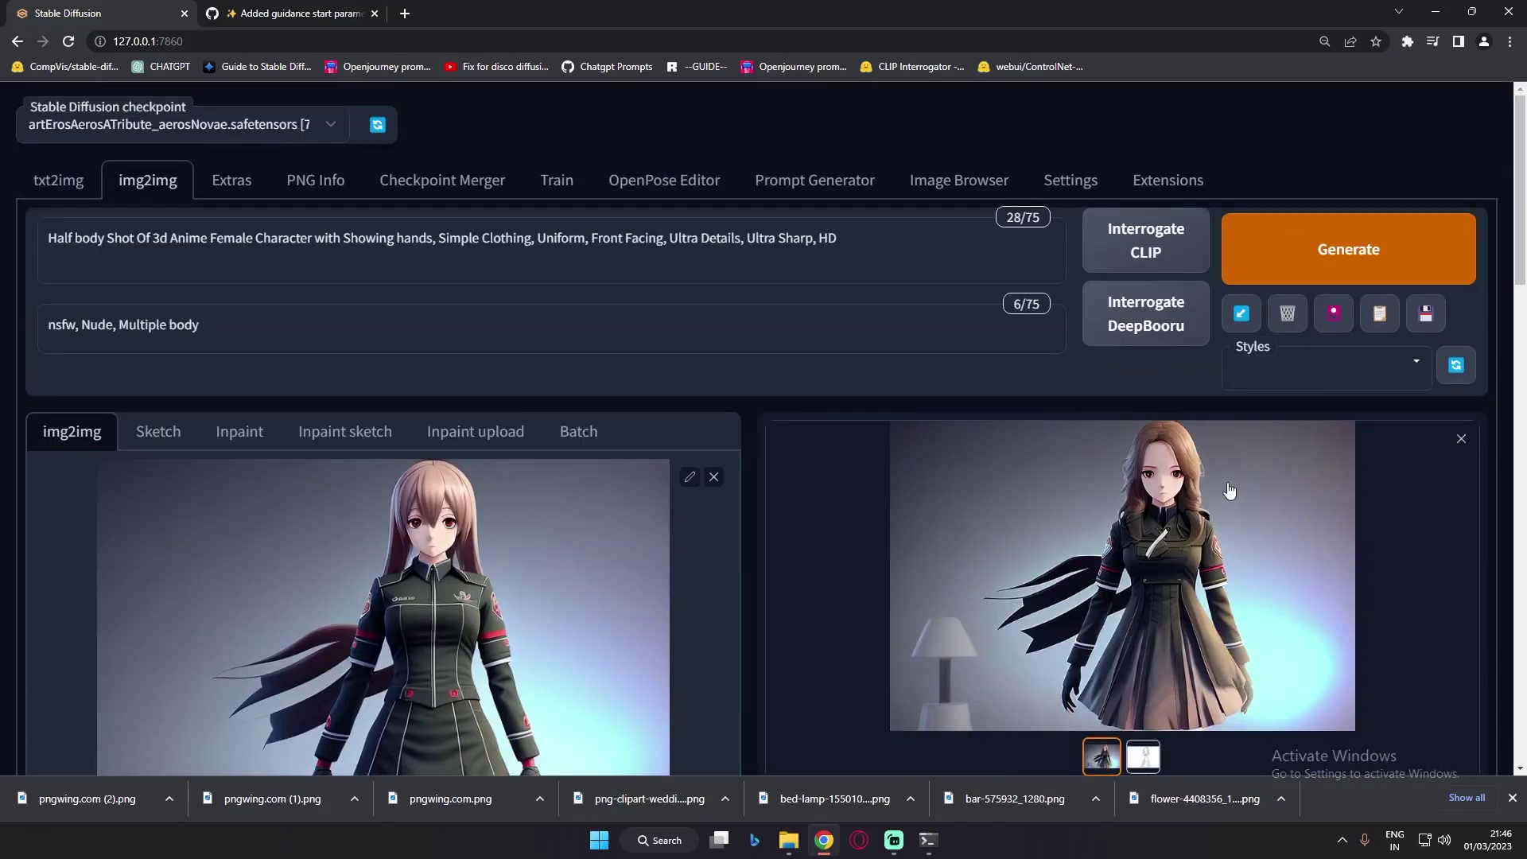
{"action": "left_click_drag", "start_coordinate": [1521, 281], "coordinate": [1521, 310]}
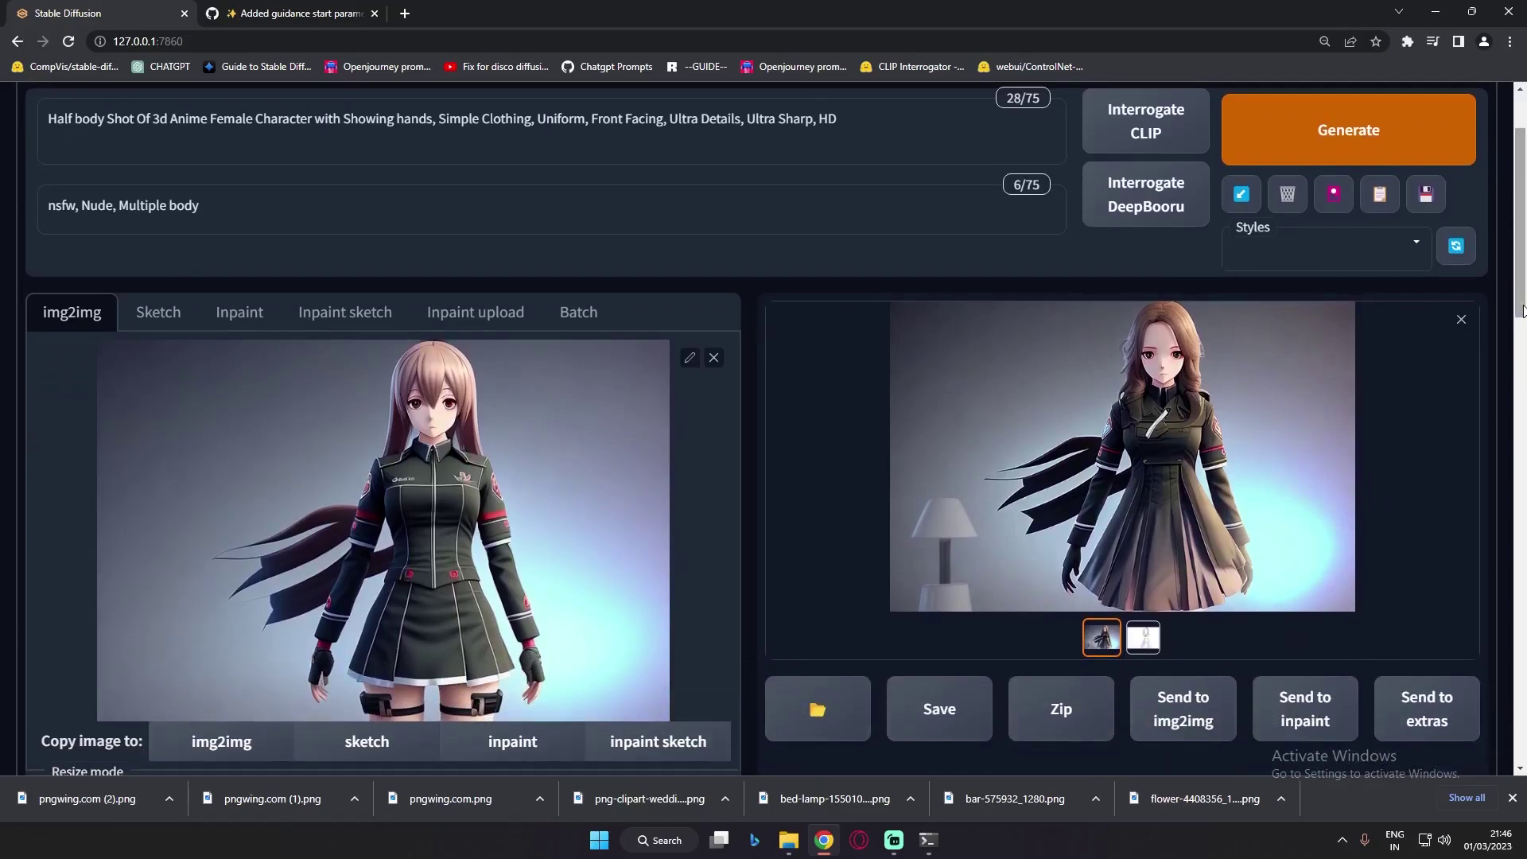